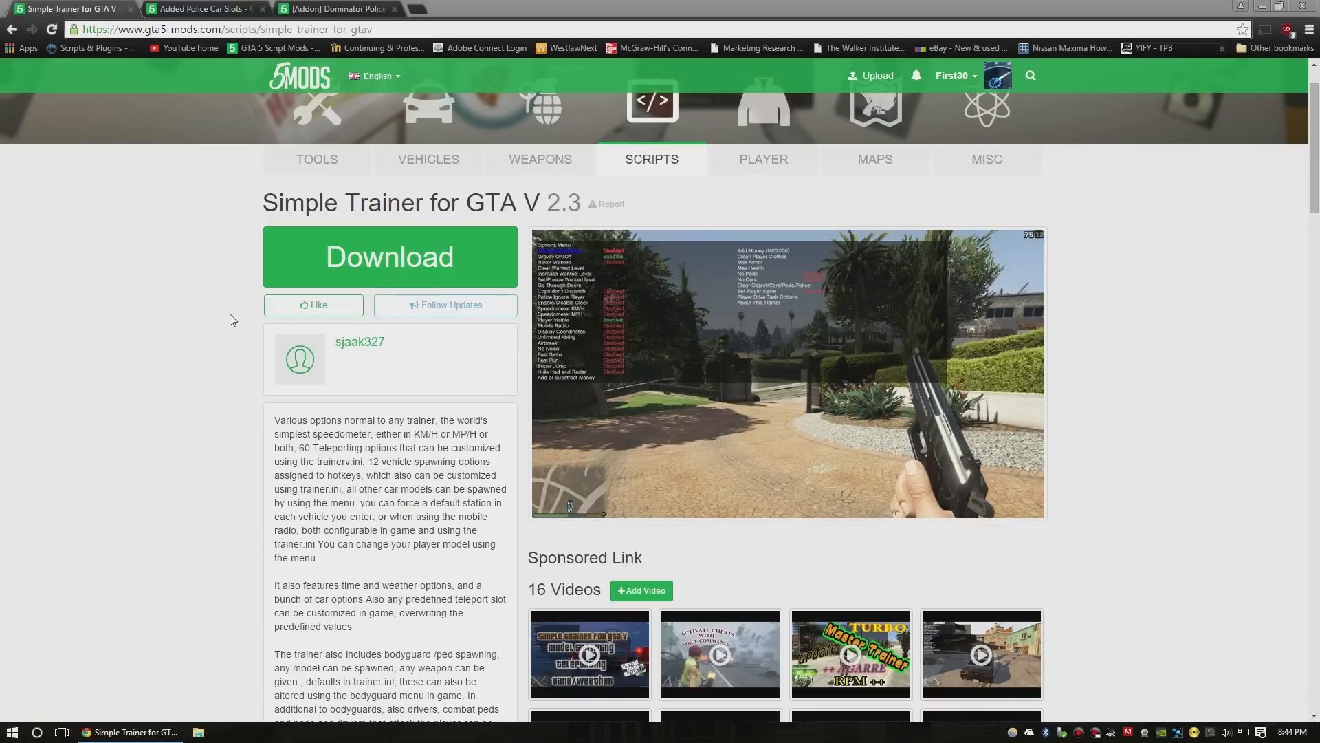
- Download the Added Police Car Slots archive, open it, and browse into its Backup folder and back out
click(208, 9)
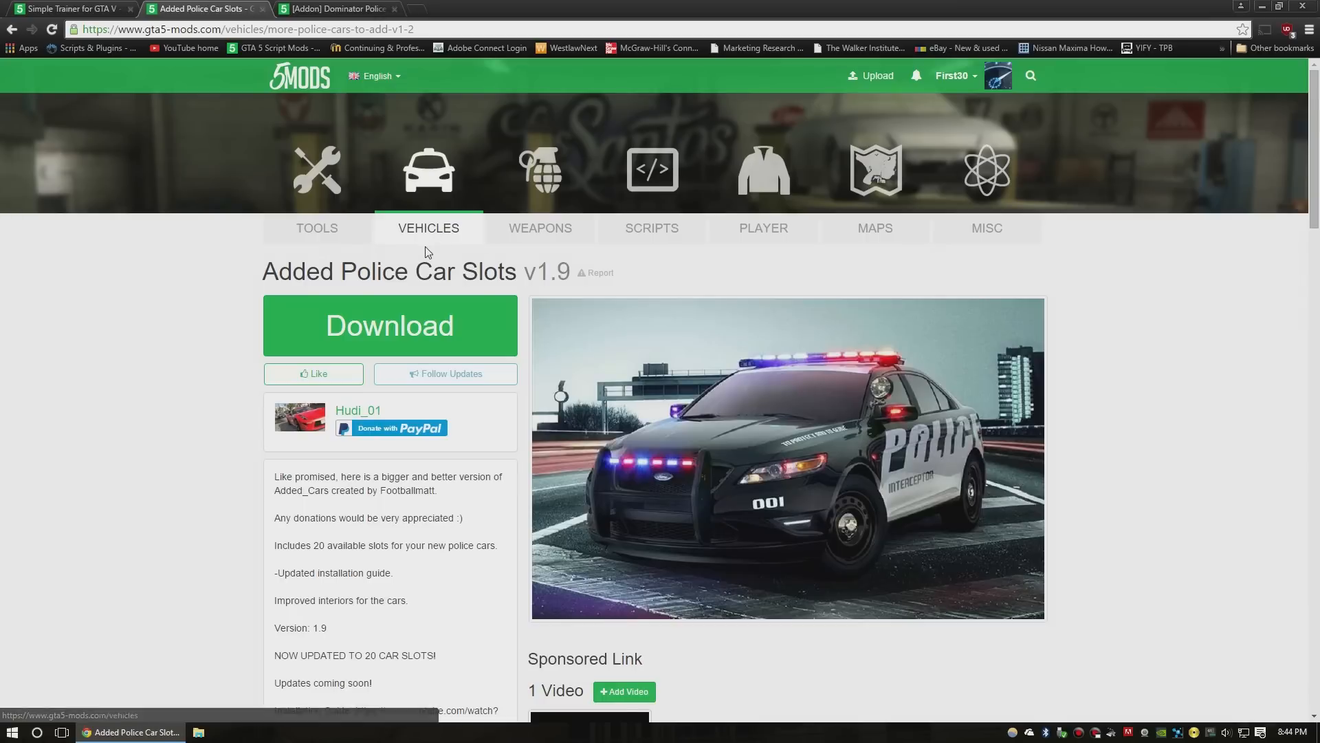
scroll(426, 252, down, 1)
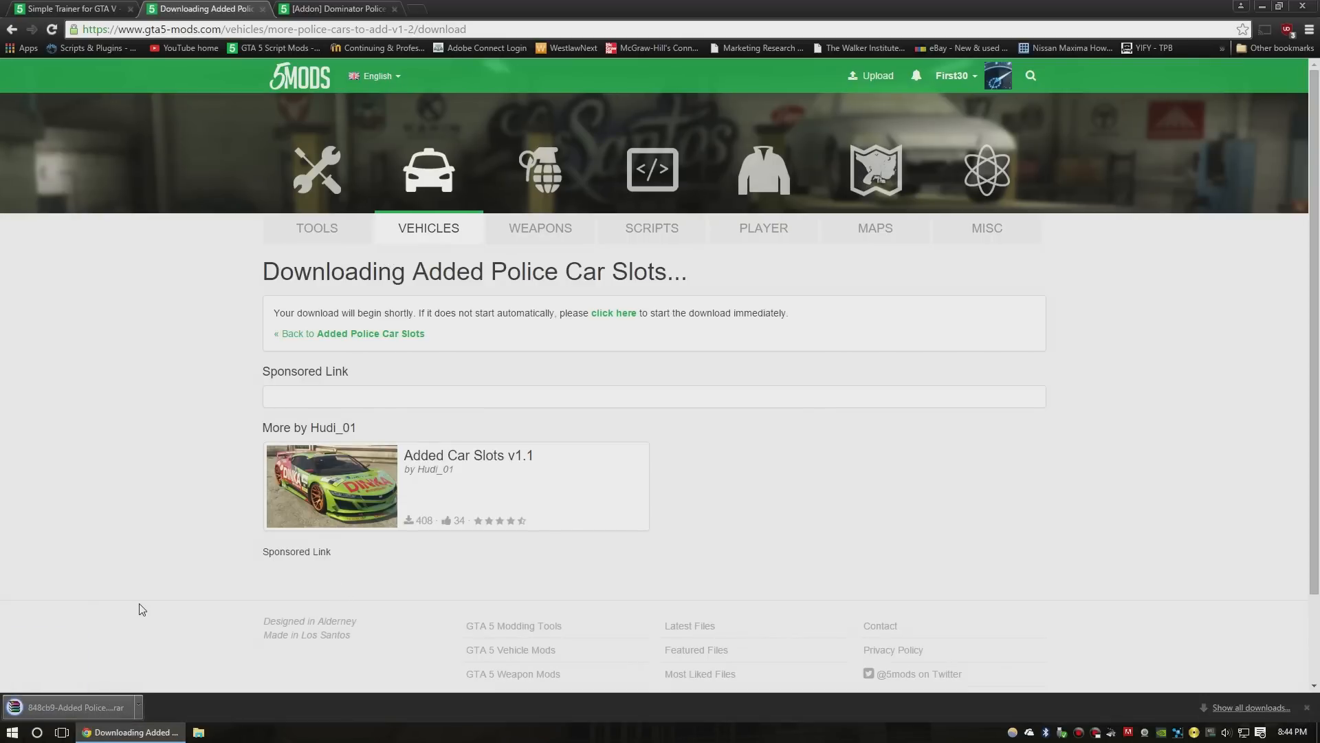
click(77, 707)
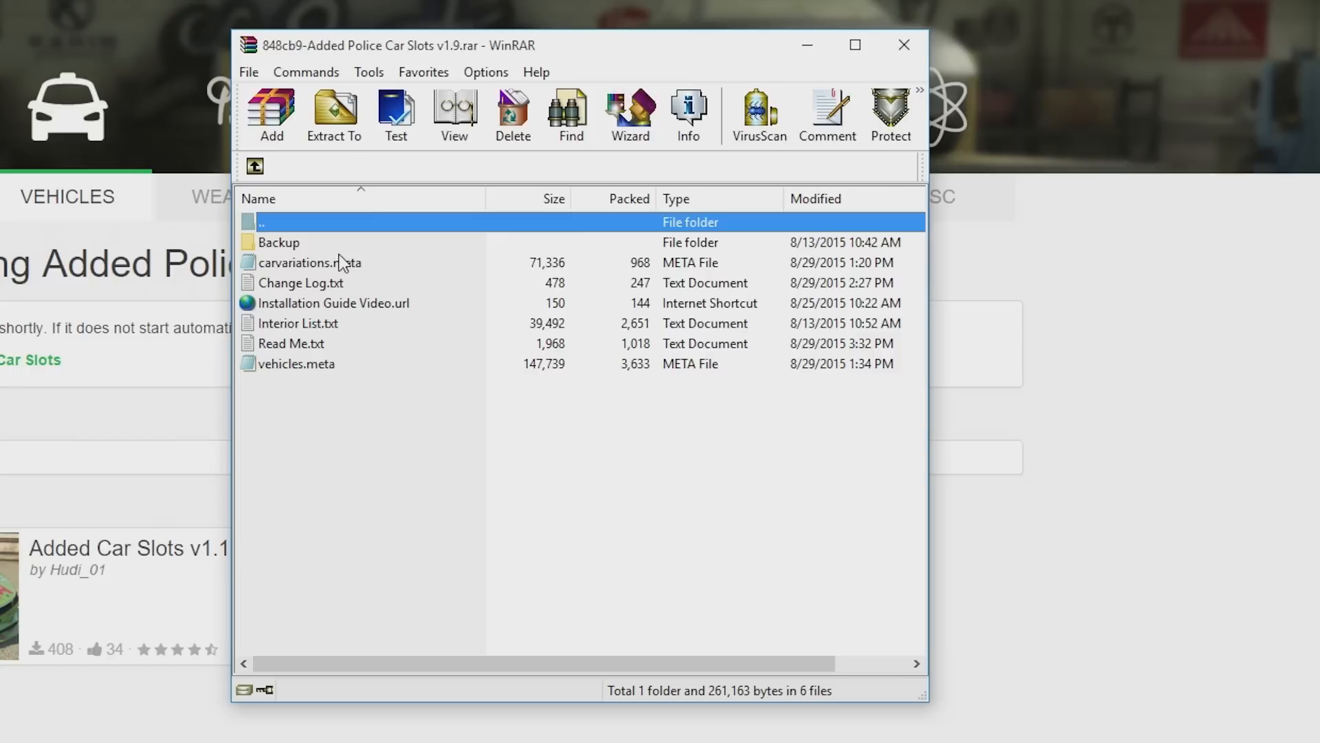
double_click(599, 259)
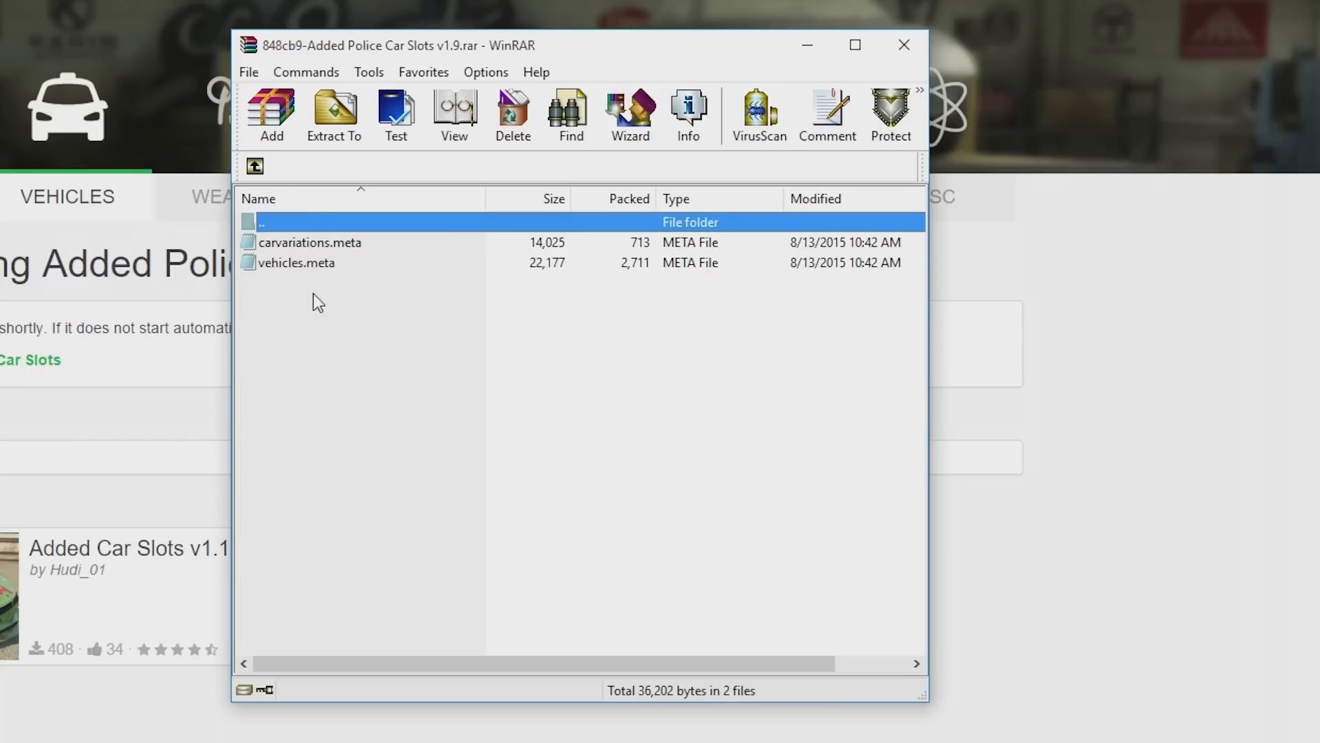
double_click(302, 224)
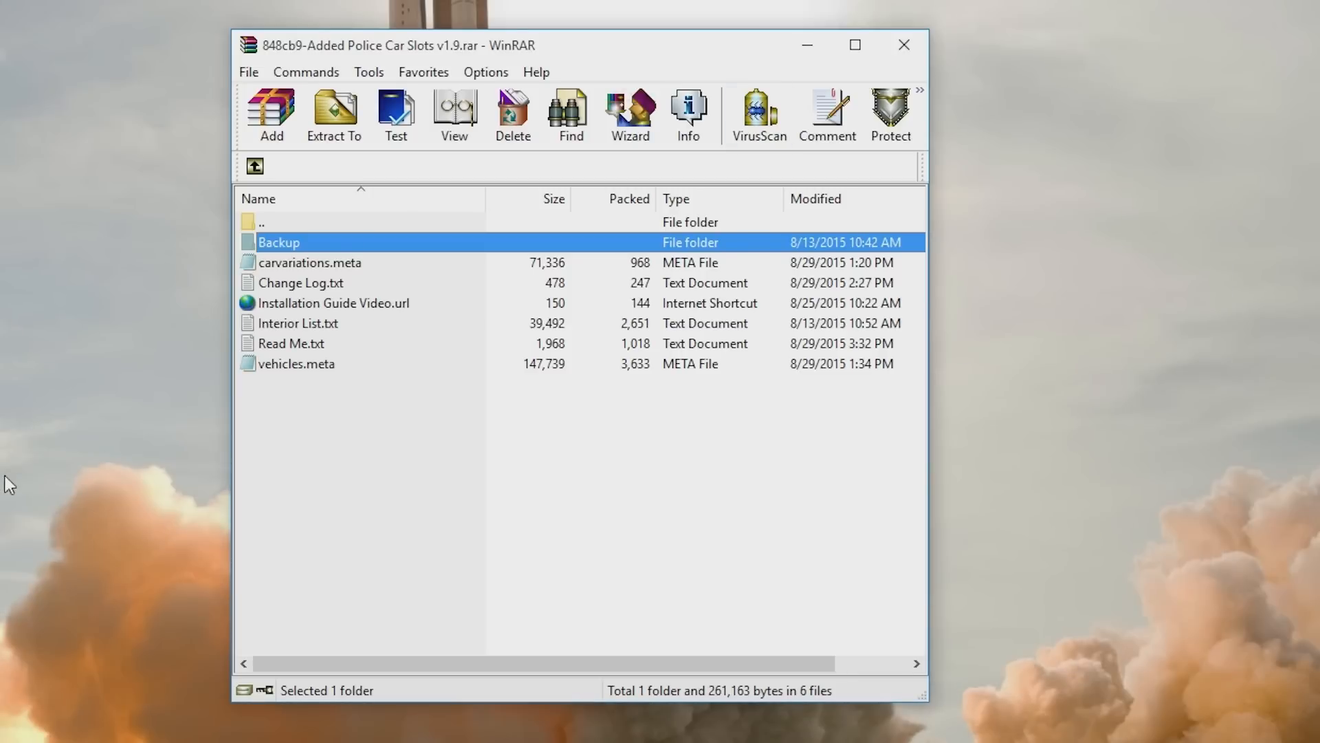
- Create a new folder on the desktop named "added police cars"
click(0, 478)
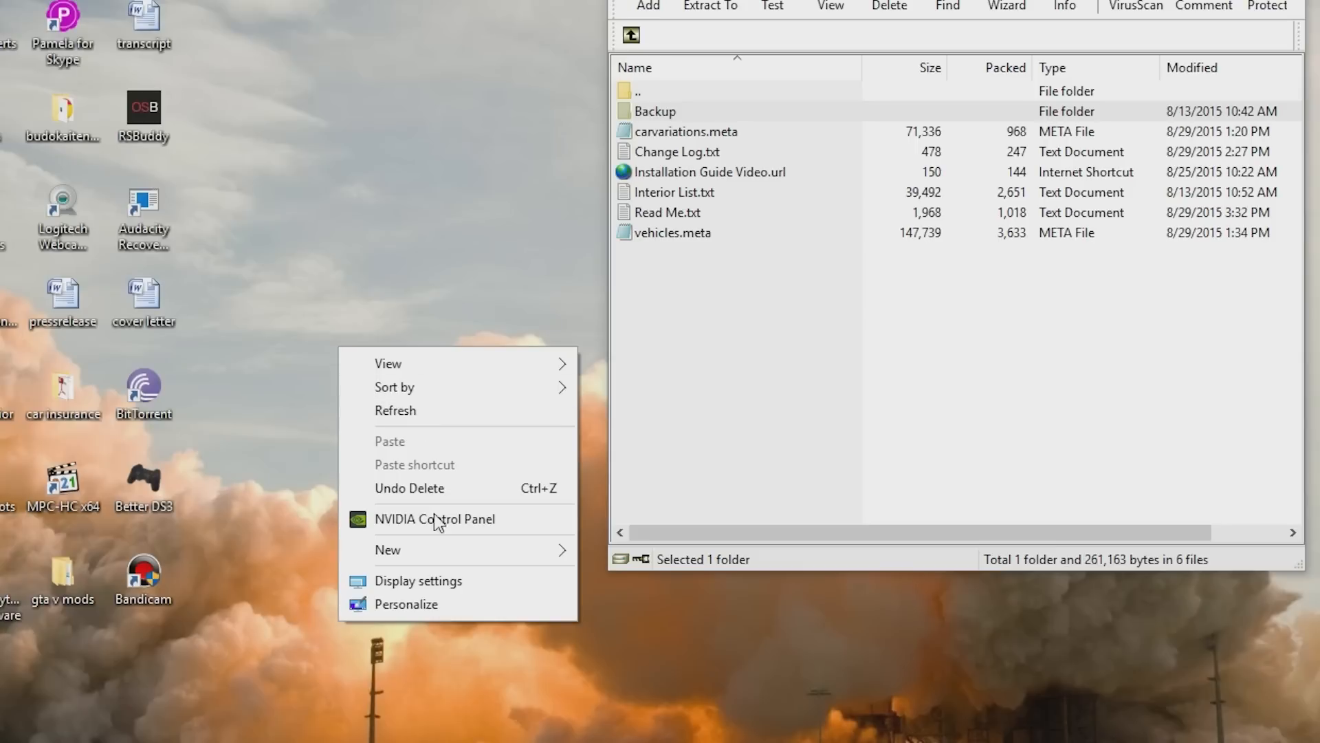
mouse_move(436, 550)
click(585, 551)
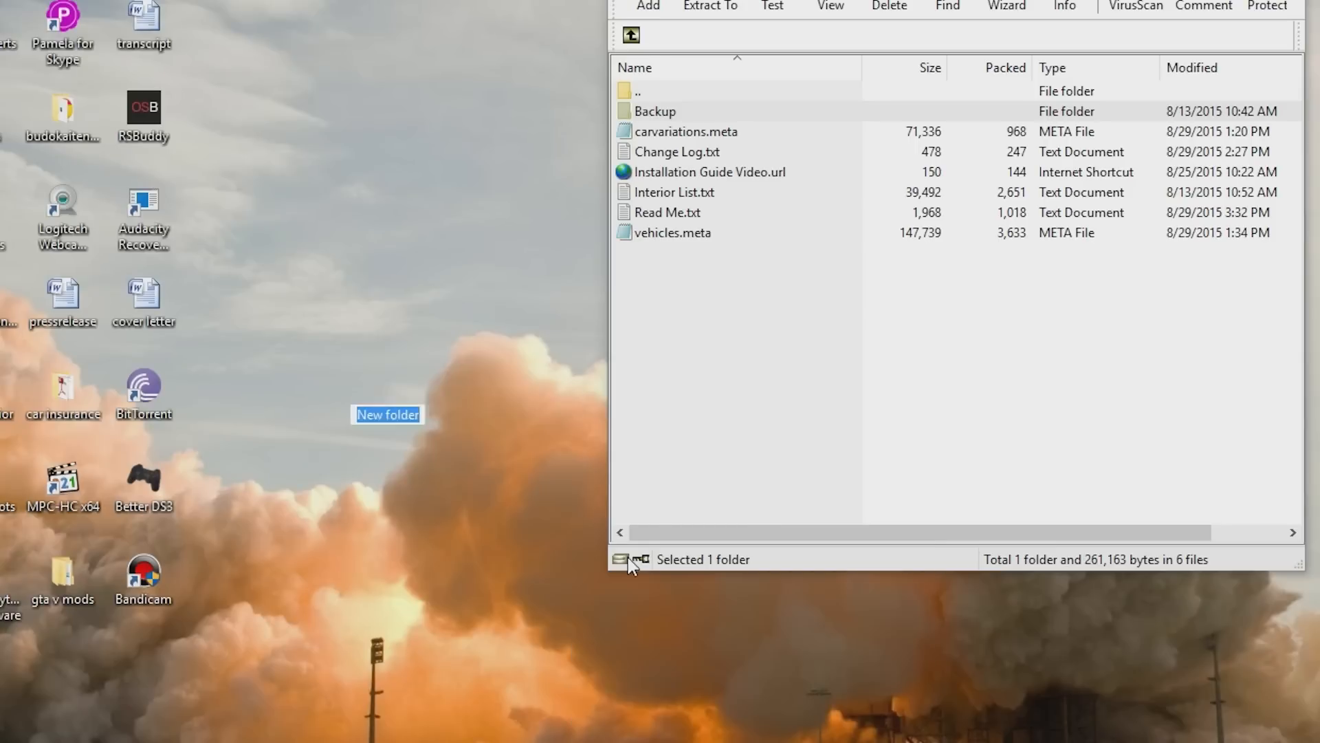
text(added )
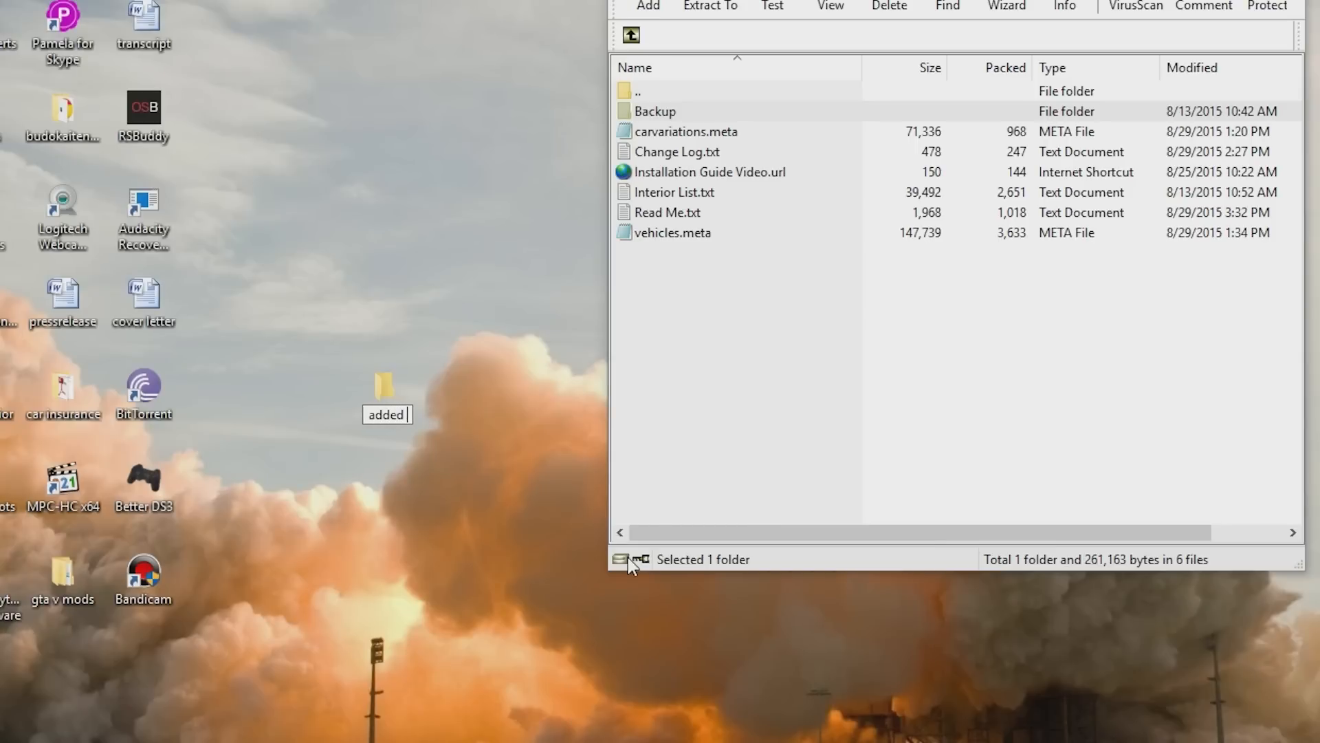
text(police cars)
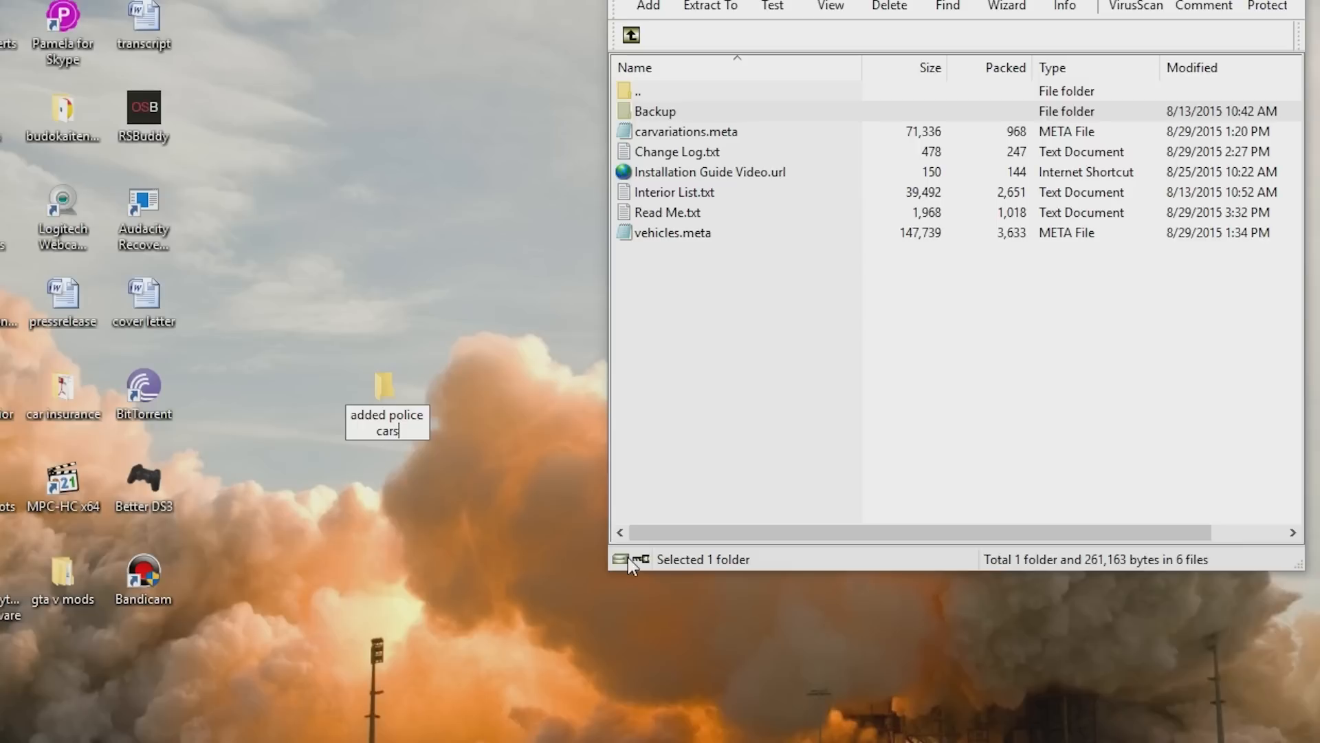
key(Return)
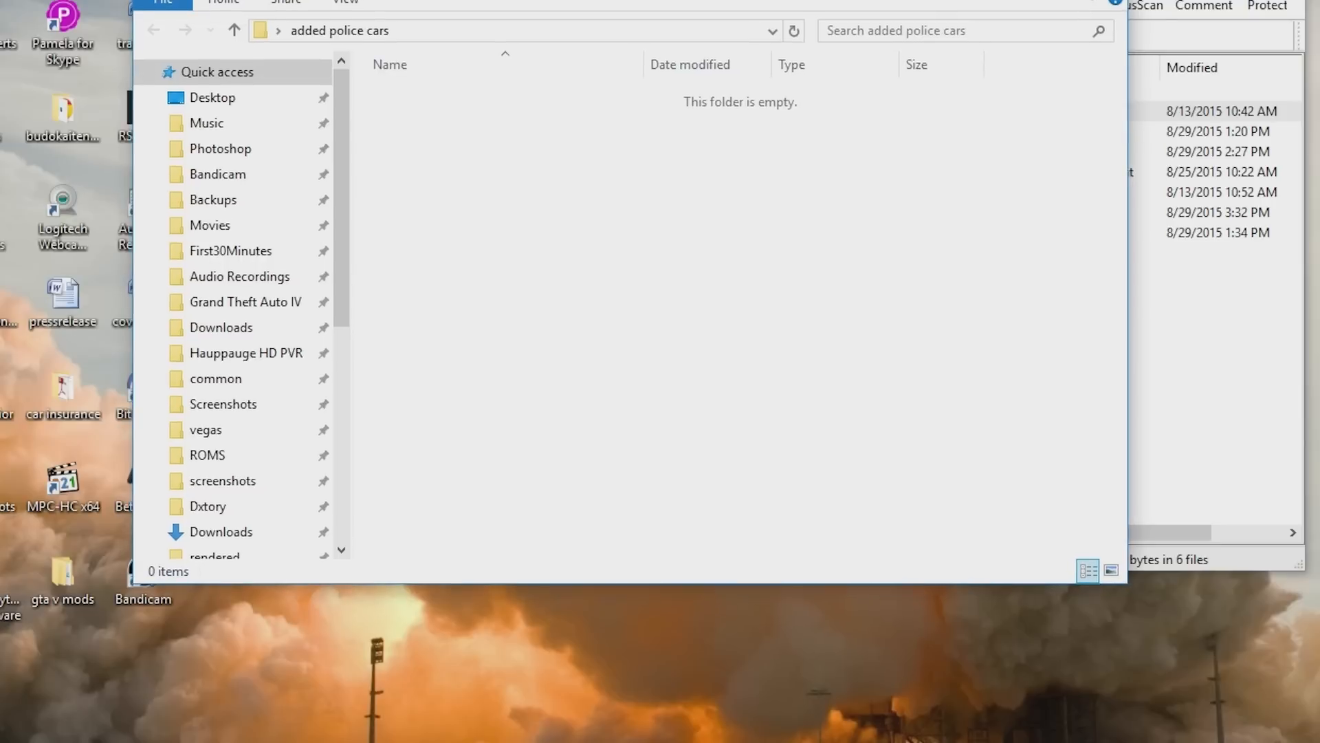
- Extract all the archive's files into the added police cars folder and close both windows
click(795, 353)
drag(775, 331, 534, 242)
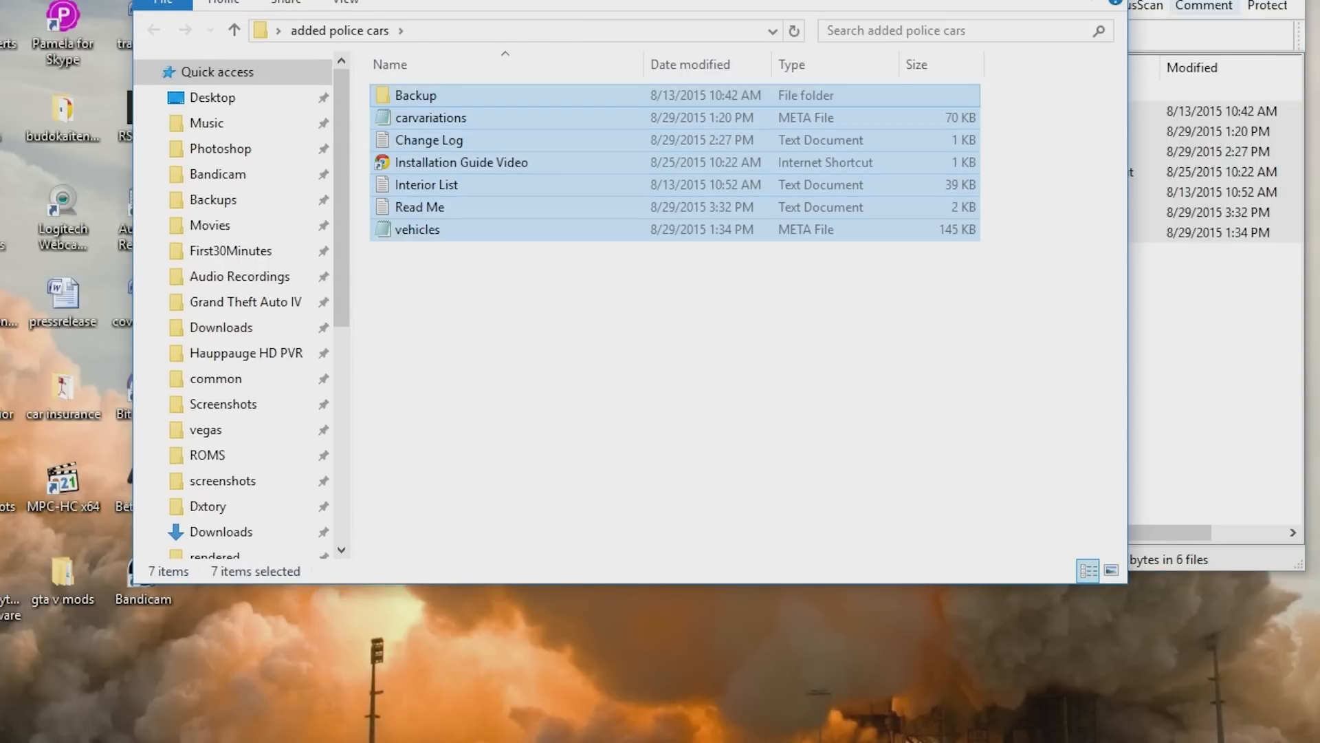
click(1287, 0)
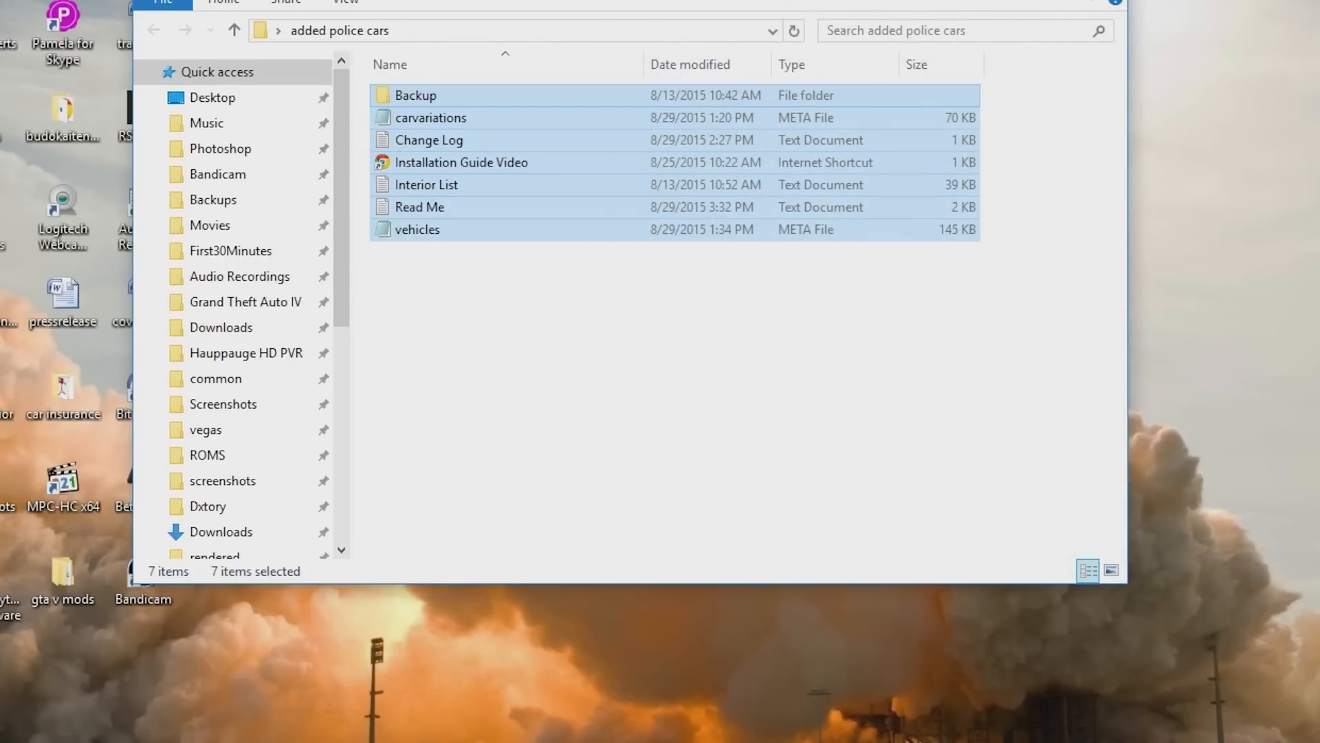
click(1112, 0)
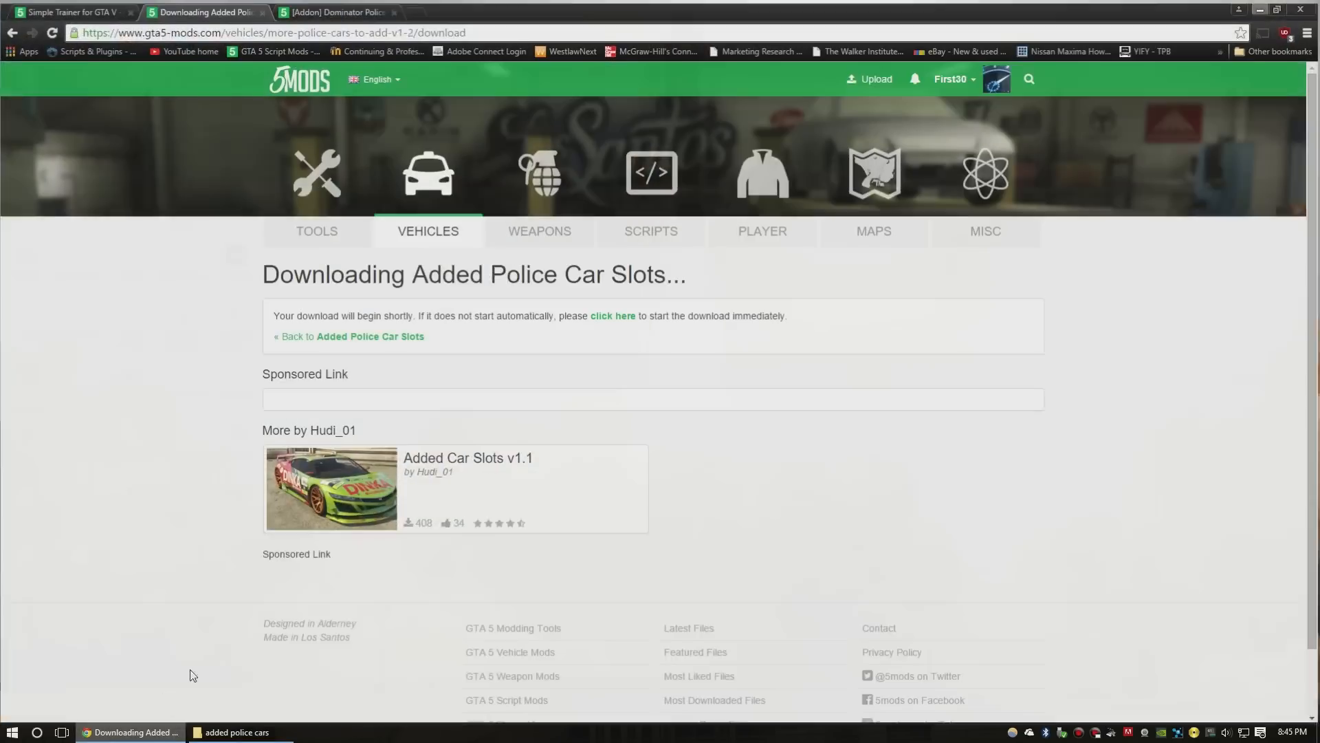
- Download the [Addon] Dominator Police Templated archive and open it
click(349, 8)
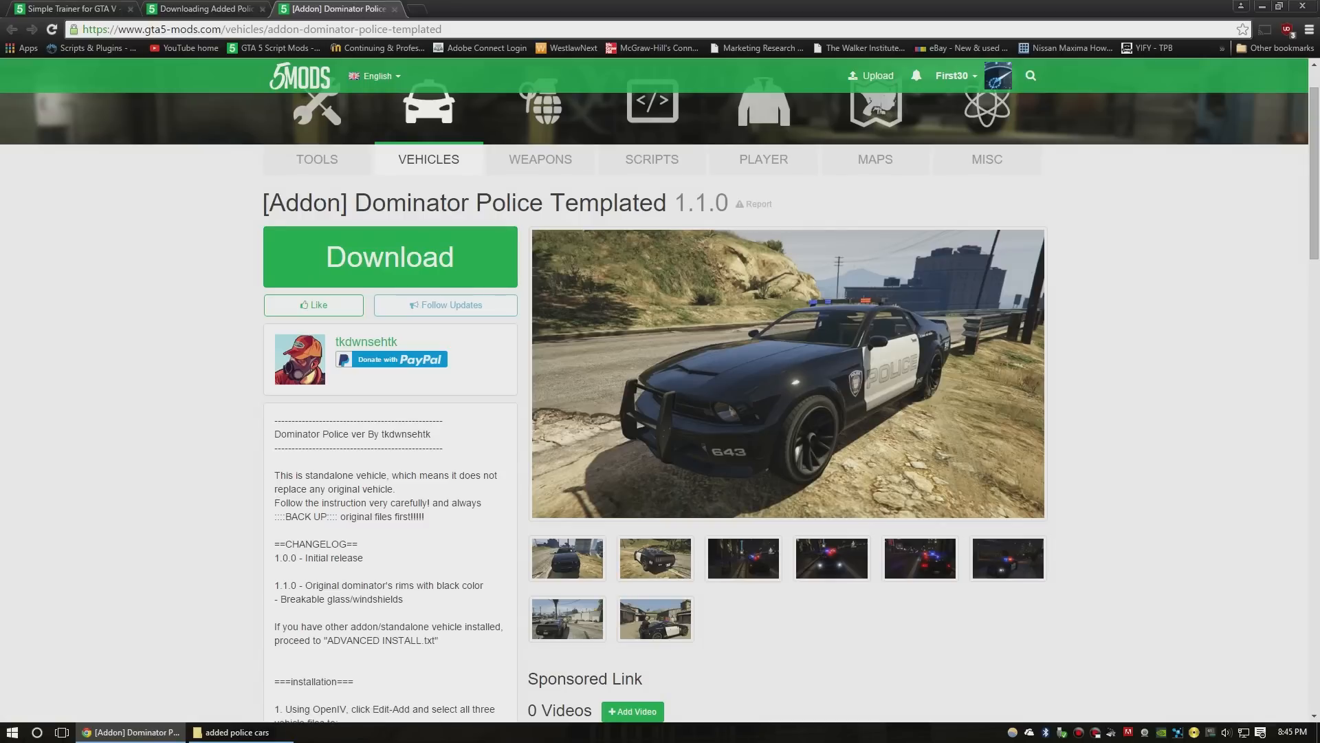
click(417, 264)
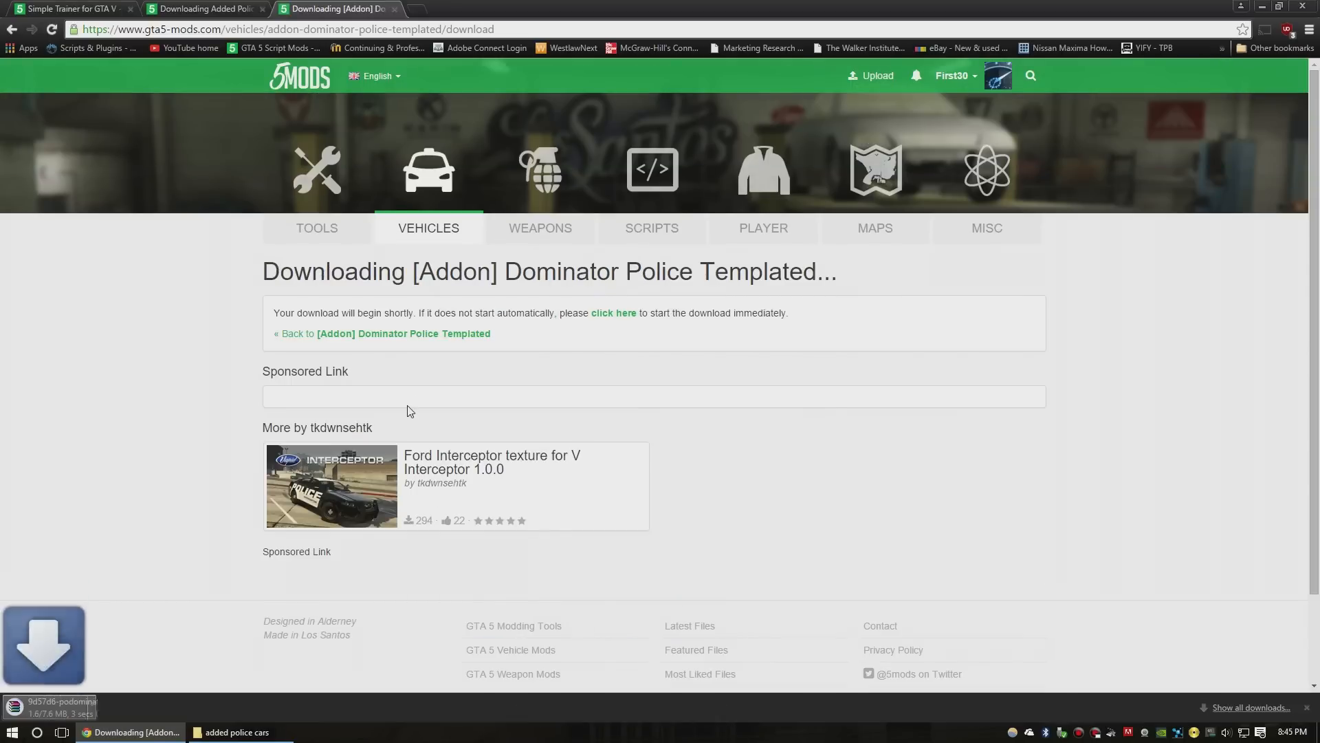
click(94, 707)
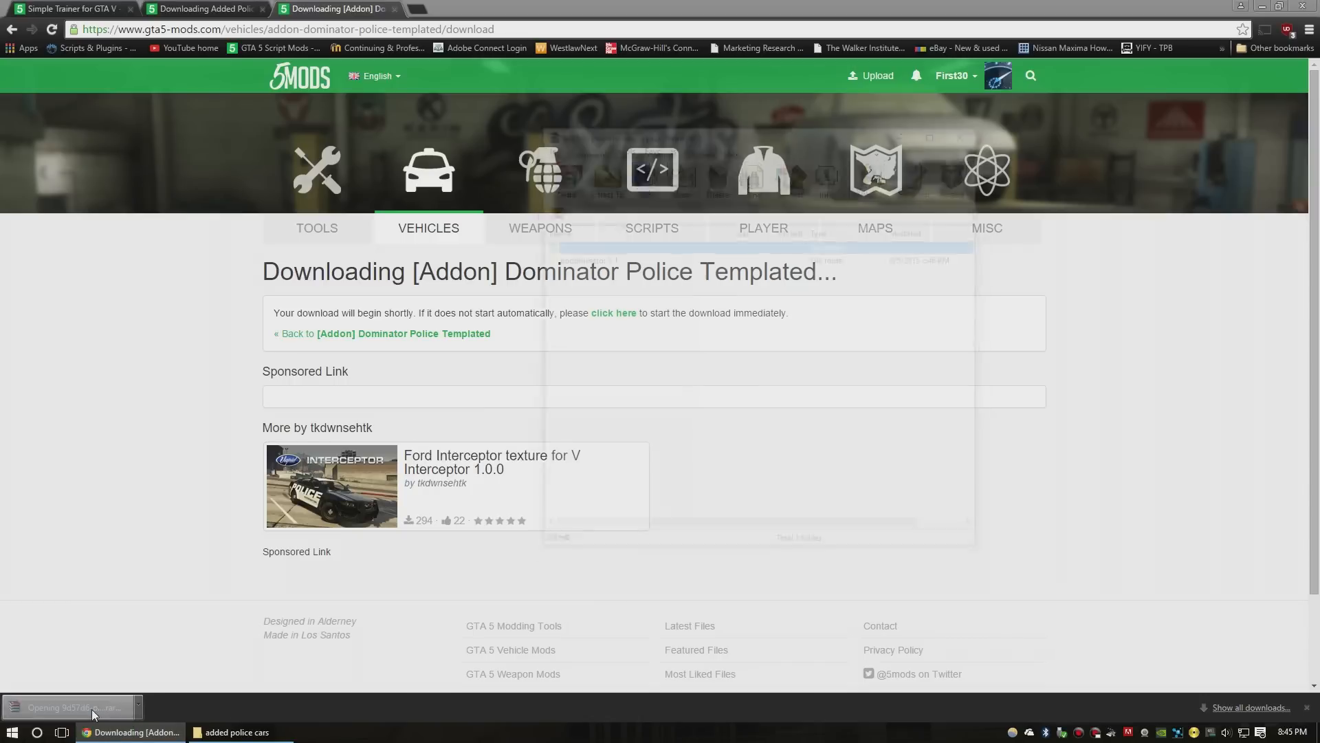
click(1264, 6)
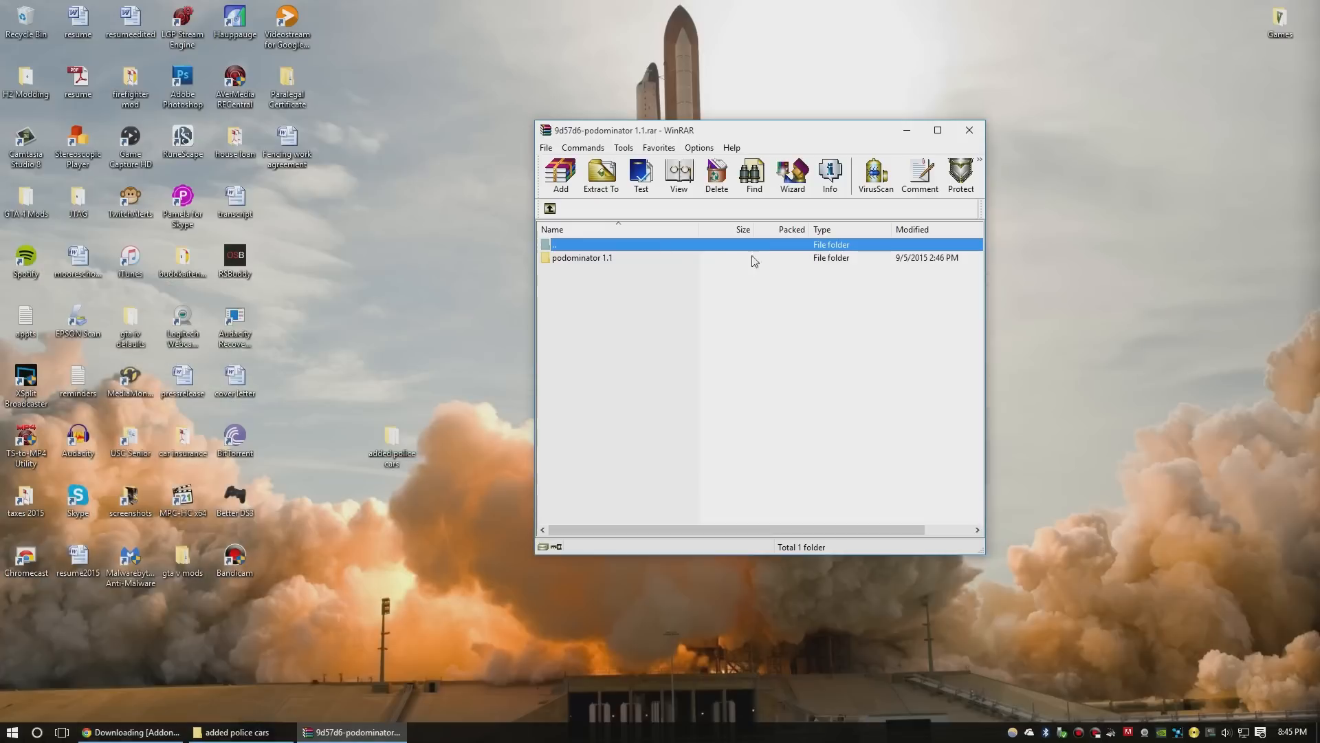
- Extract the podominator 1.1 folder onto the desktop and close the archive
click(589, 257)
drag(408, 375, 413, 380)
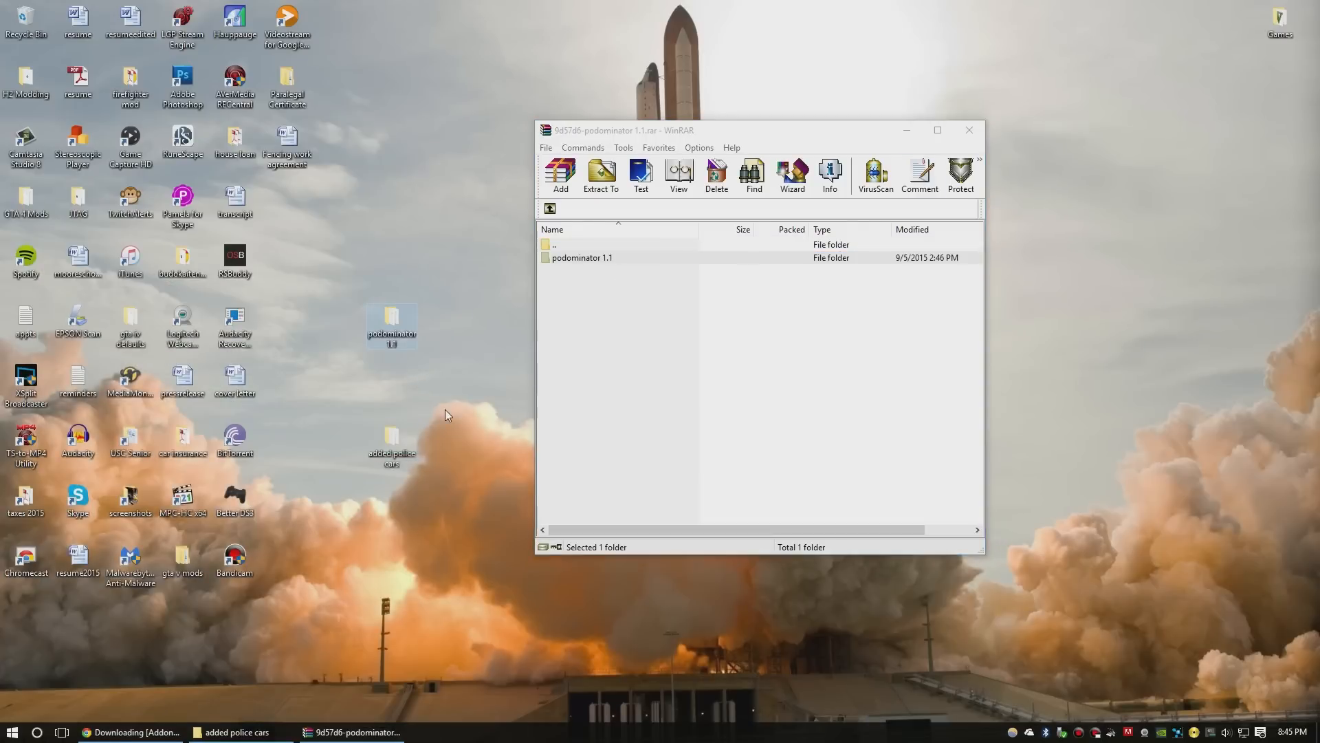
click(967, 131)
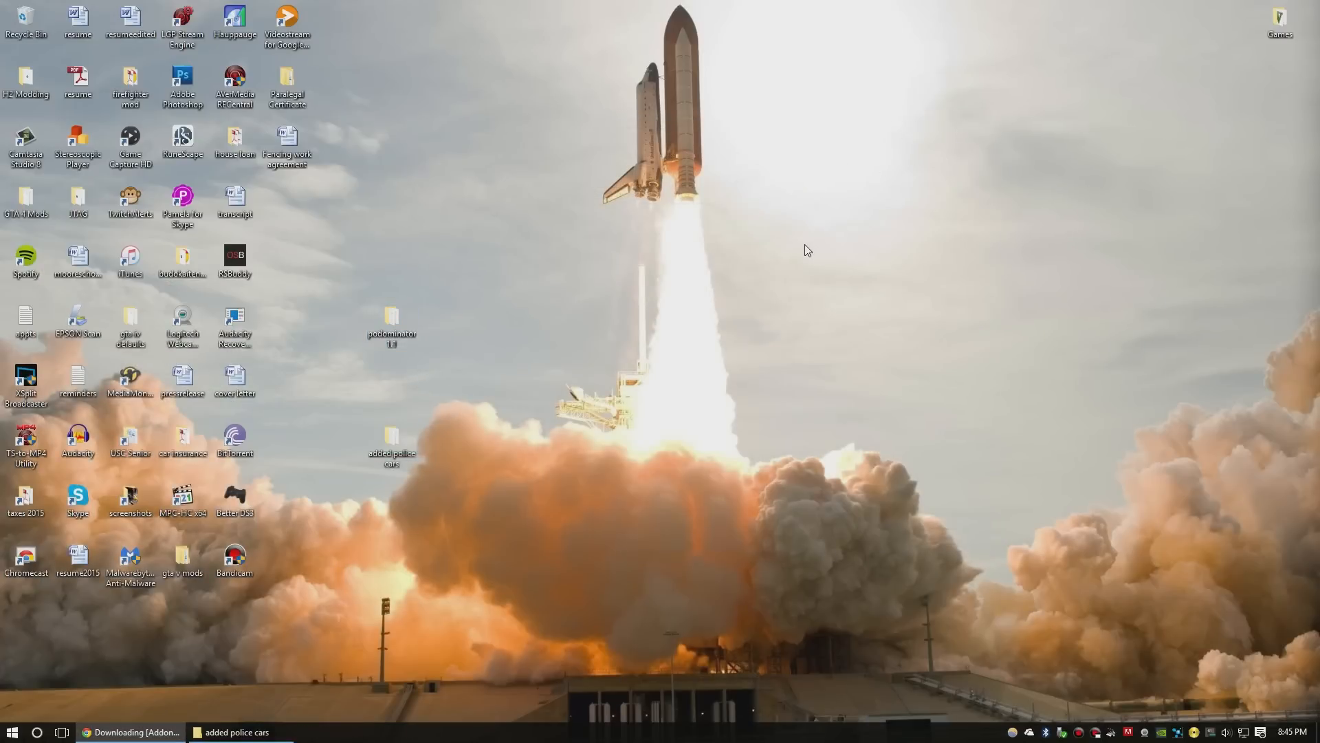
- Launch OpenIV and choose Grand Theft Auto V for Windows
click(12, 731)
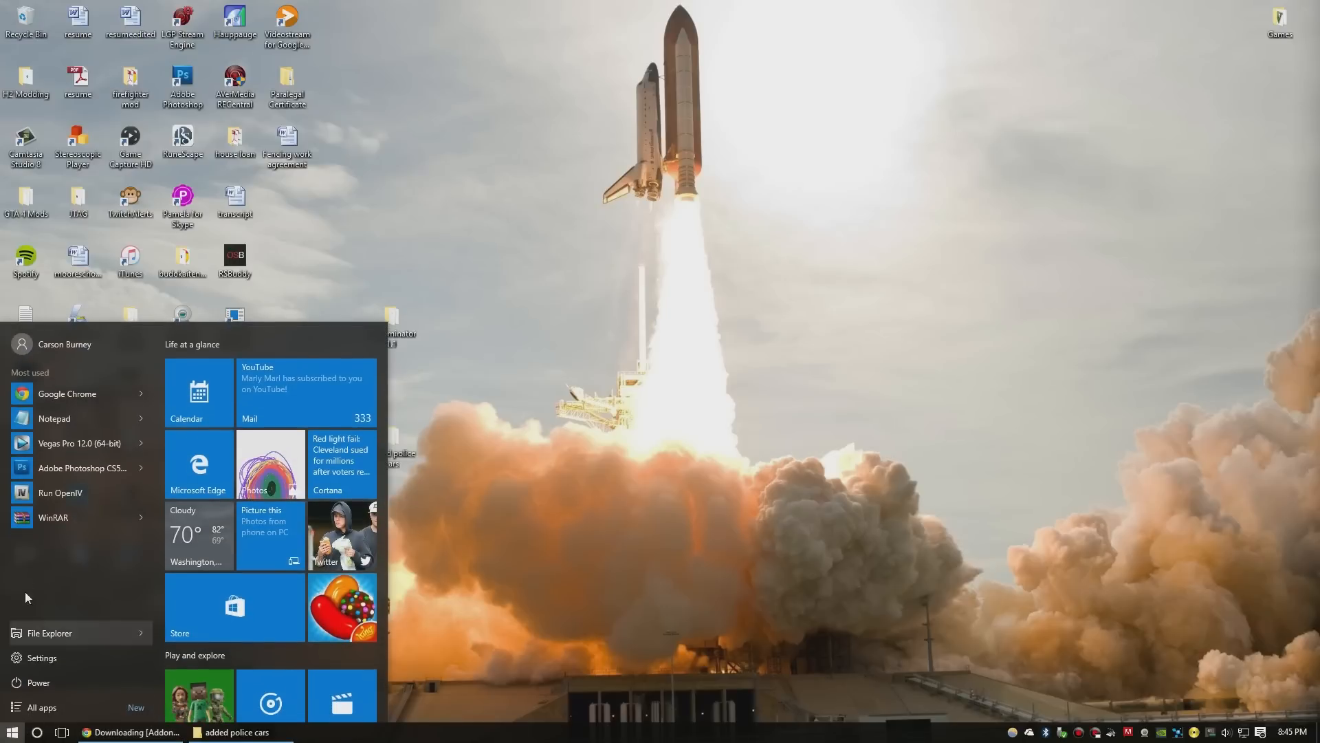
click(64, 492)
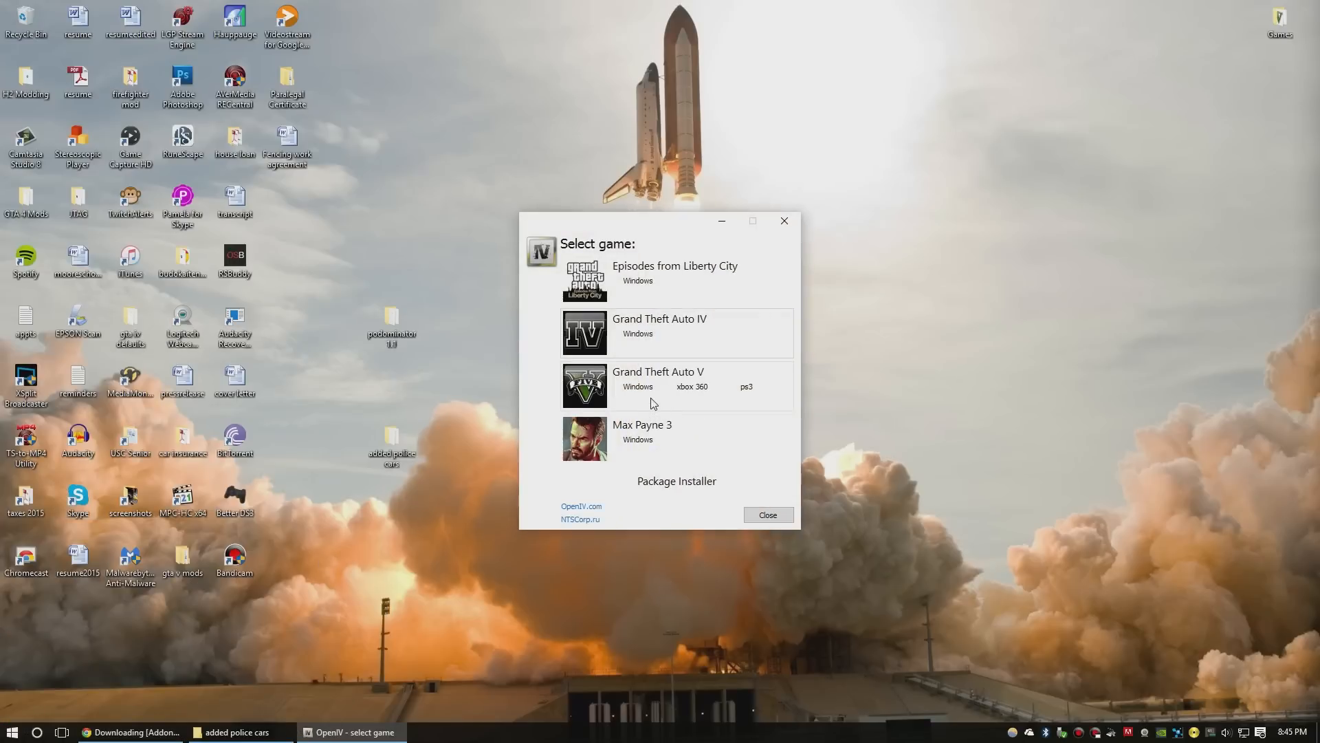
click(642, 387)
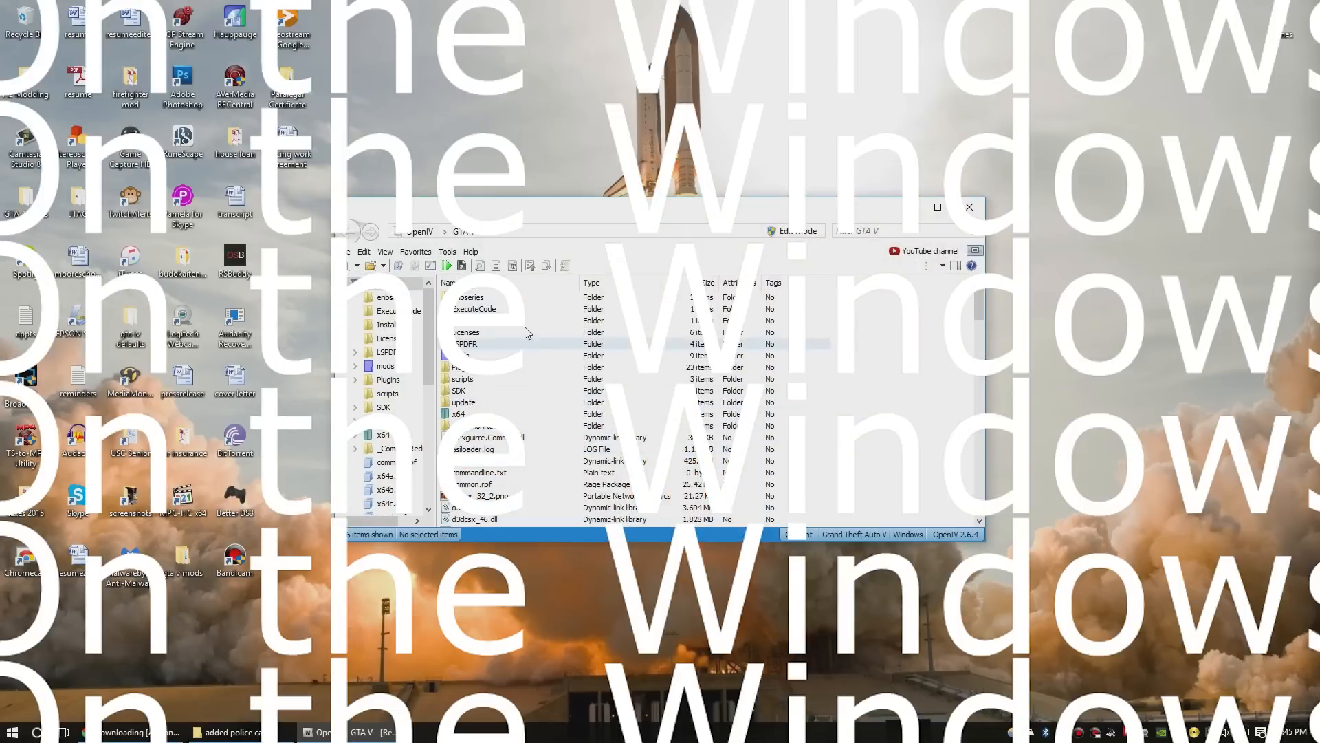
- Open the mods folder in the GTA V directory
click(402, 251)
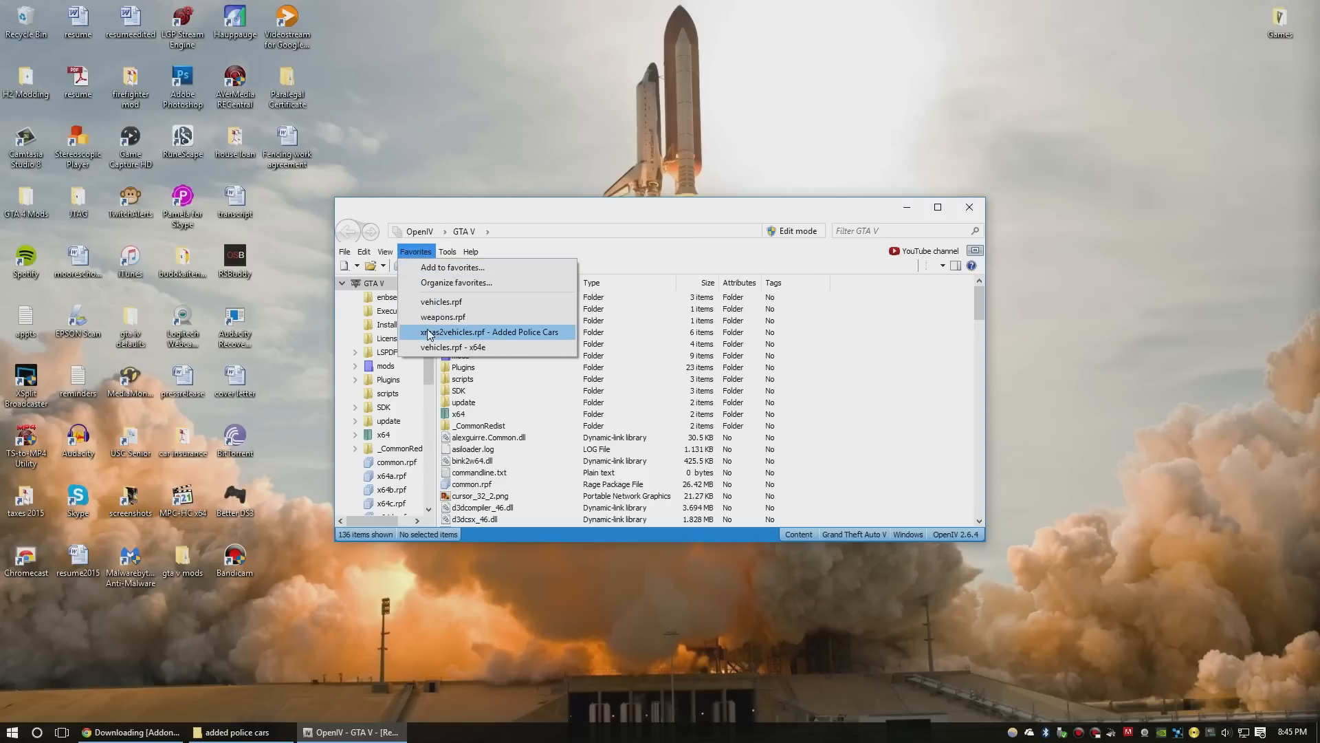
click(647, 253)
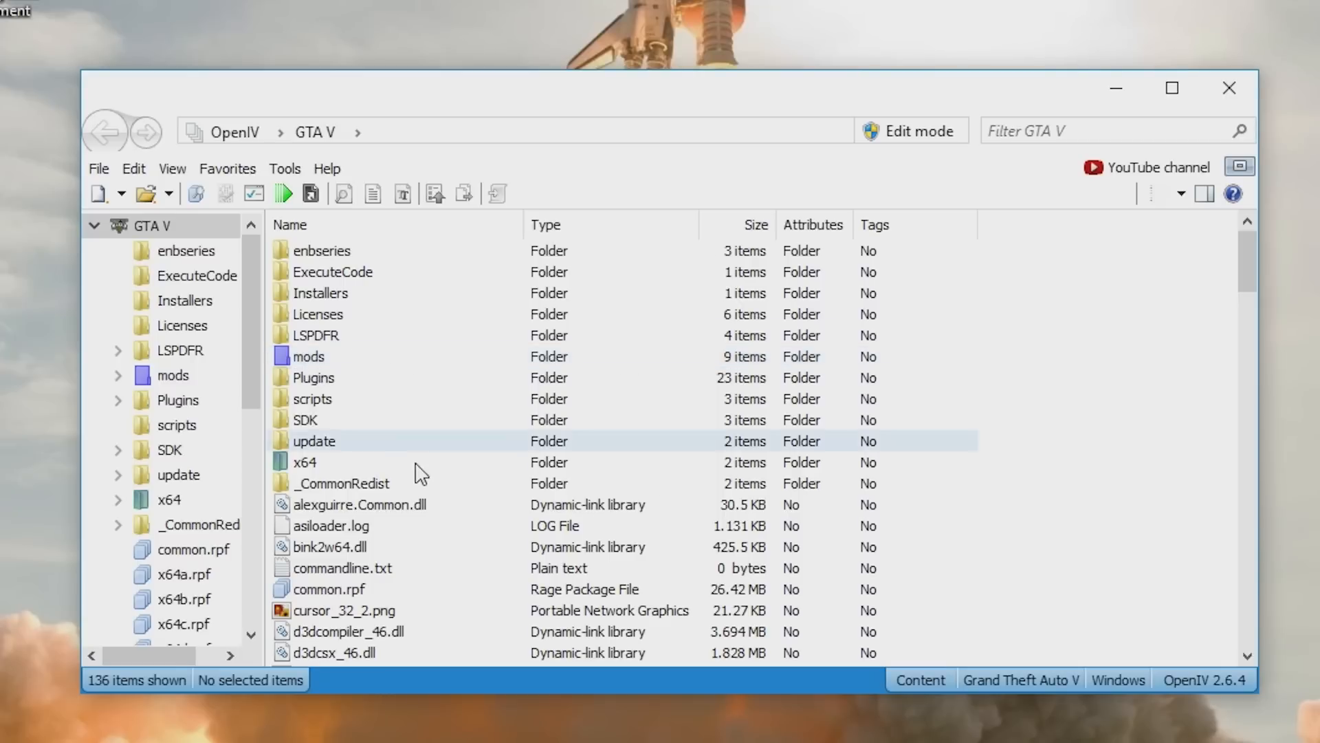
scroll(421, 466, down, 9)
scroll(413, 465, up, 2)
scroll(389, 467, up, 6)
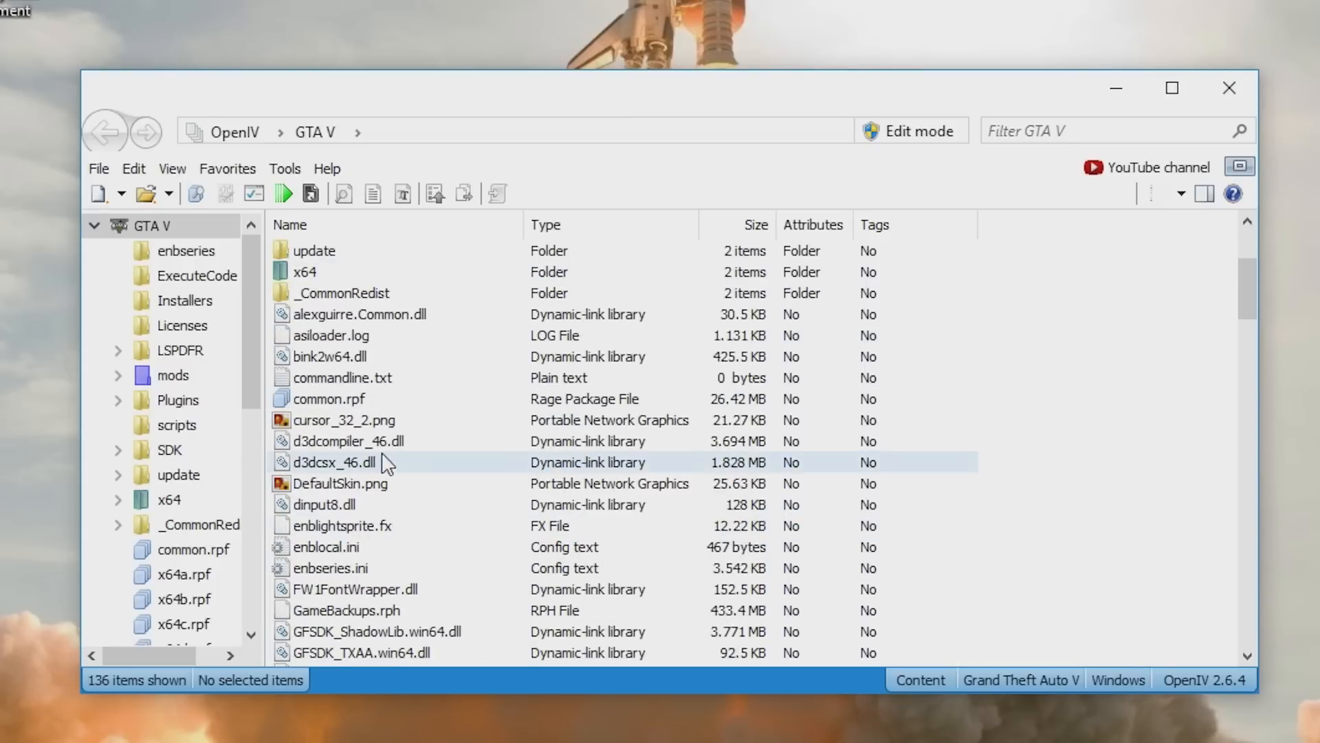
double_click(309, 294)
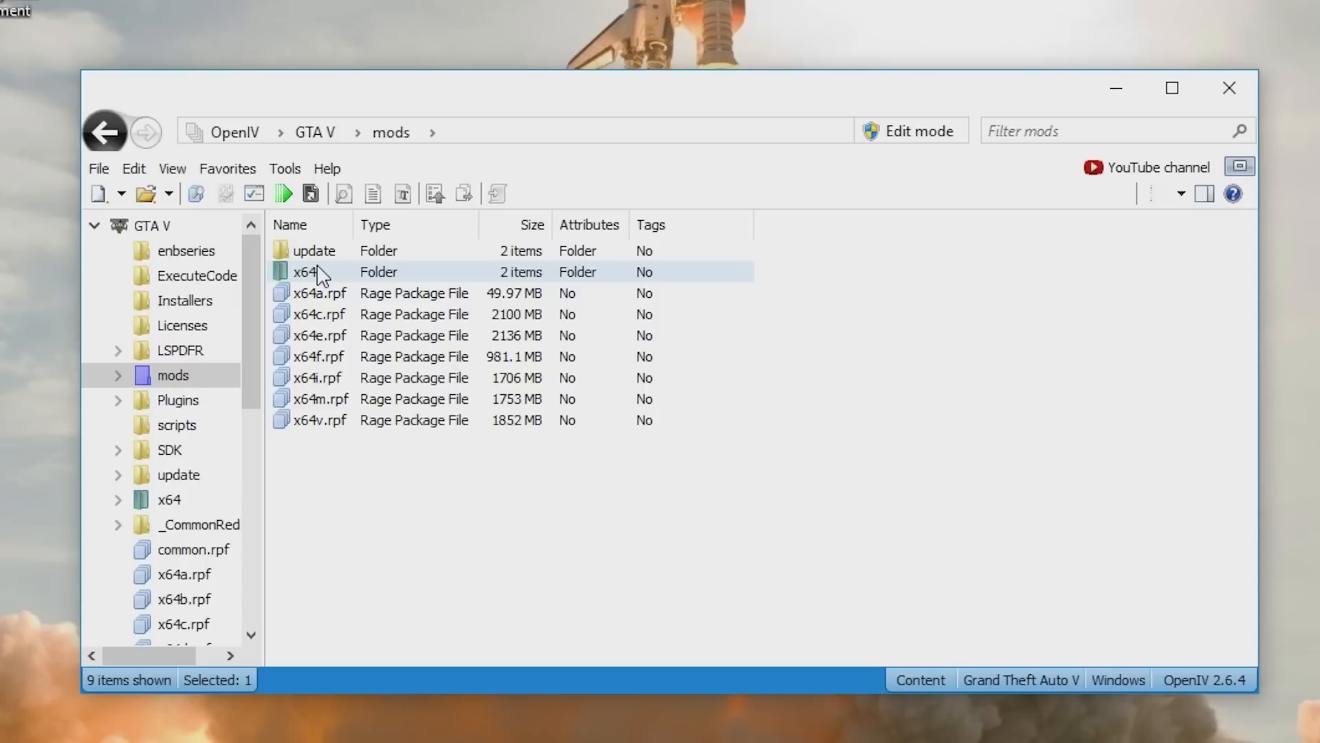
- Navigate through mods > update > x64 > dlcpacks > mpchristmas2 and open dlc.rpf
double_click(320, 277)
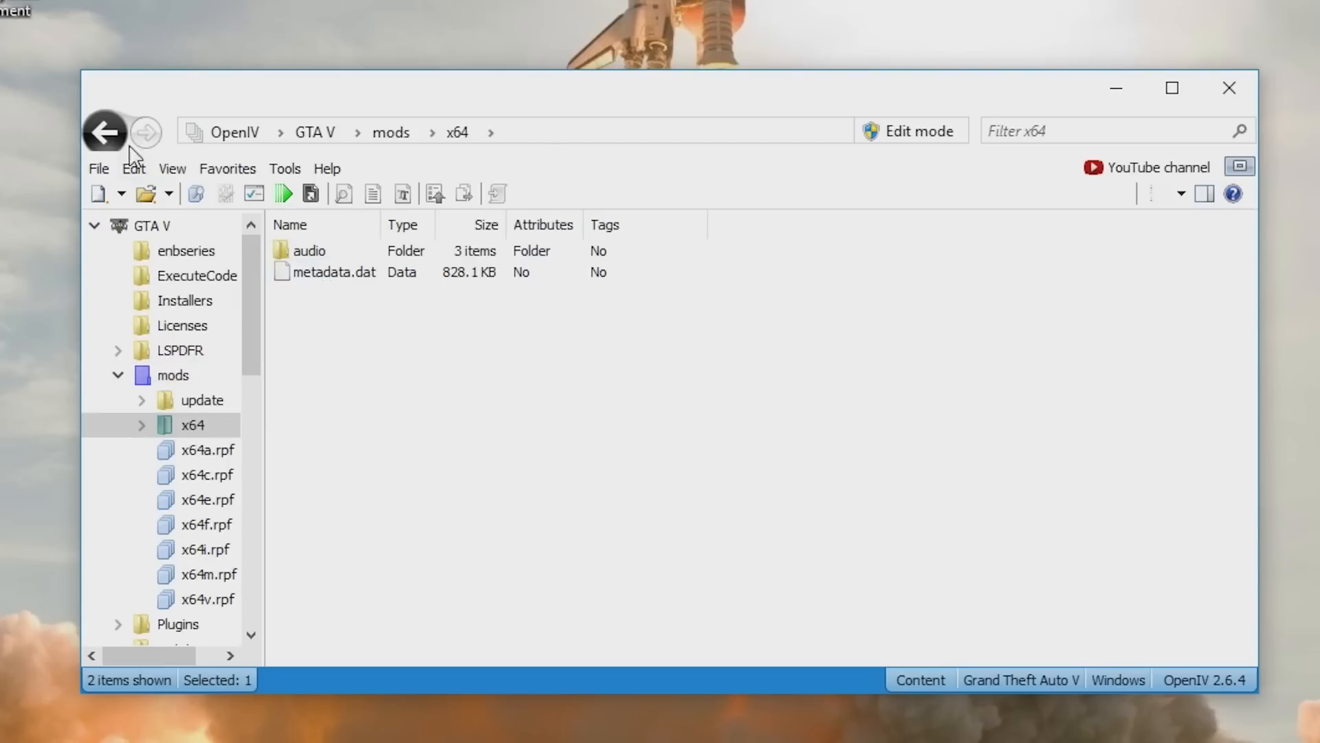
click(105, 132)
double_click(348, 256)
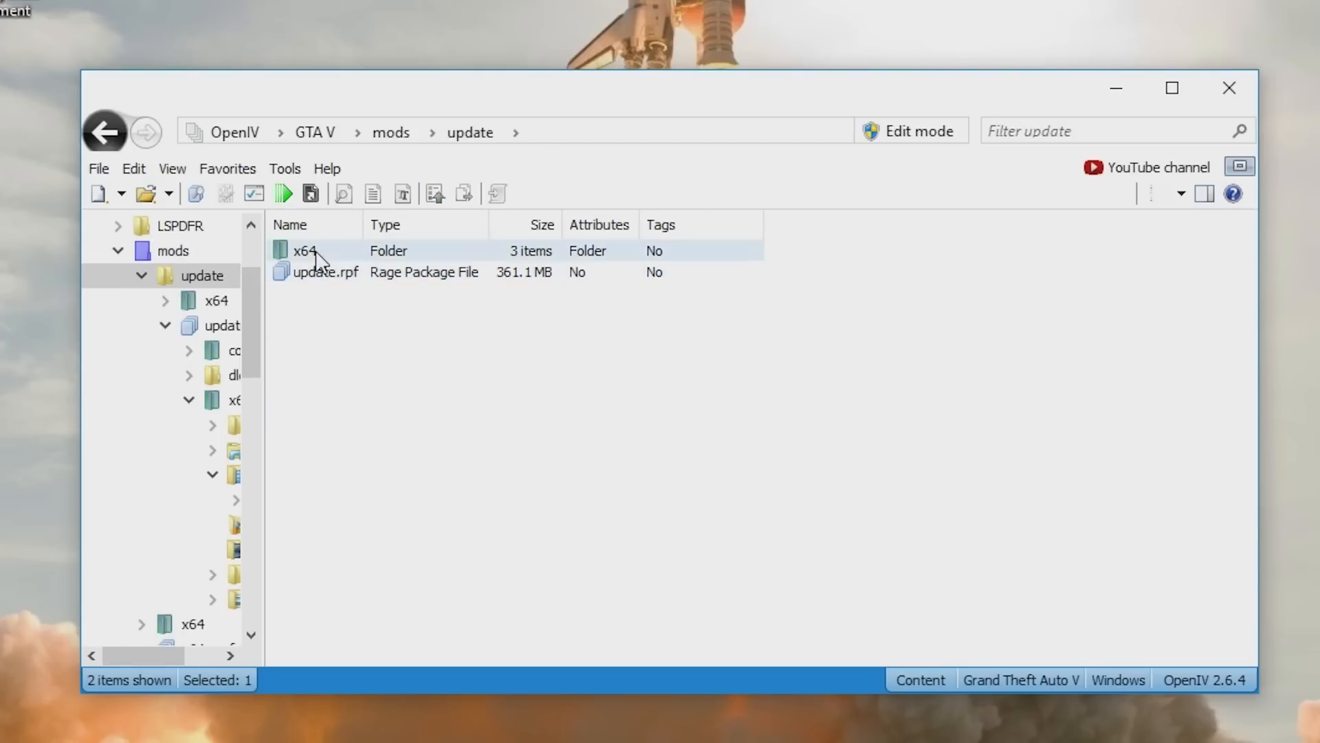
double_click(316, 251)
double_click(335, 278)
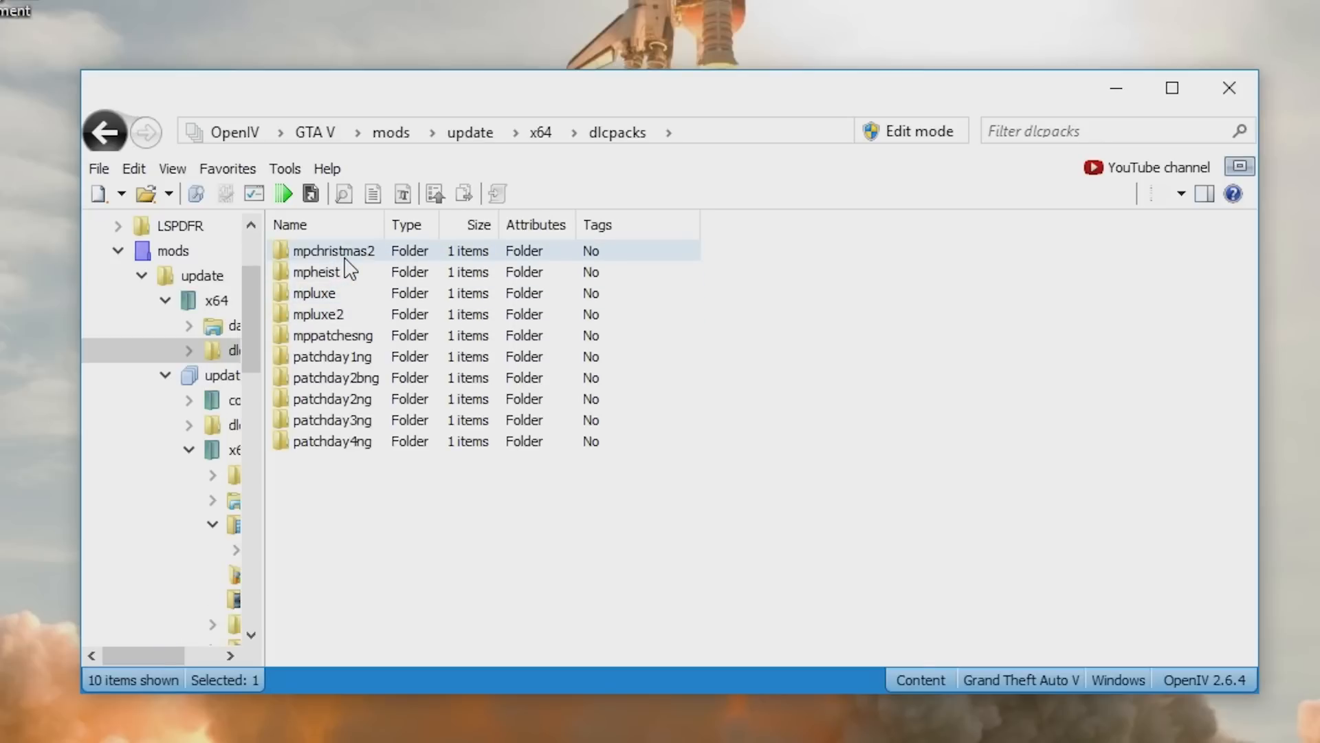
double_click(346, 259)
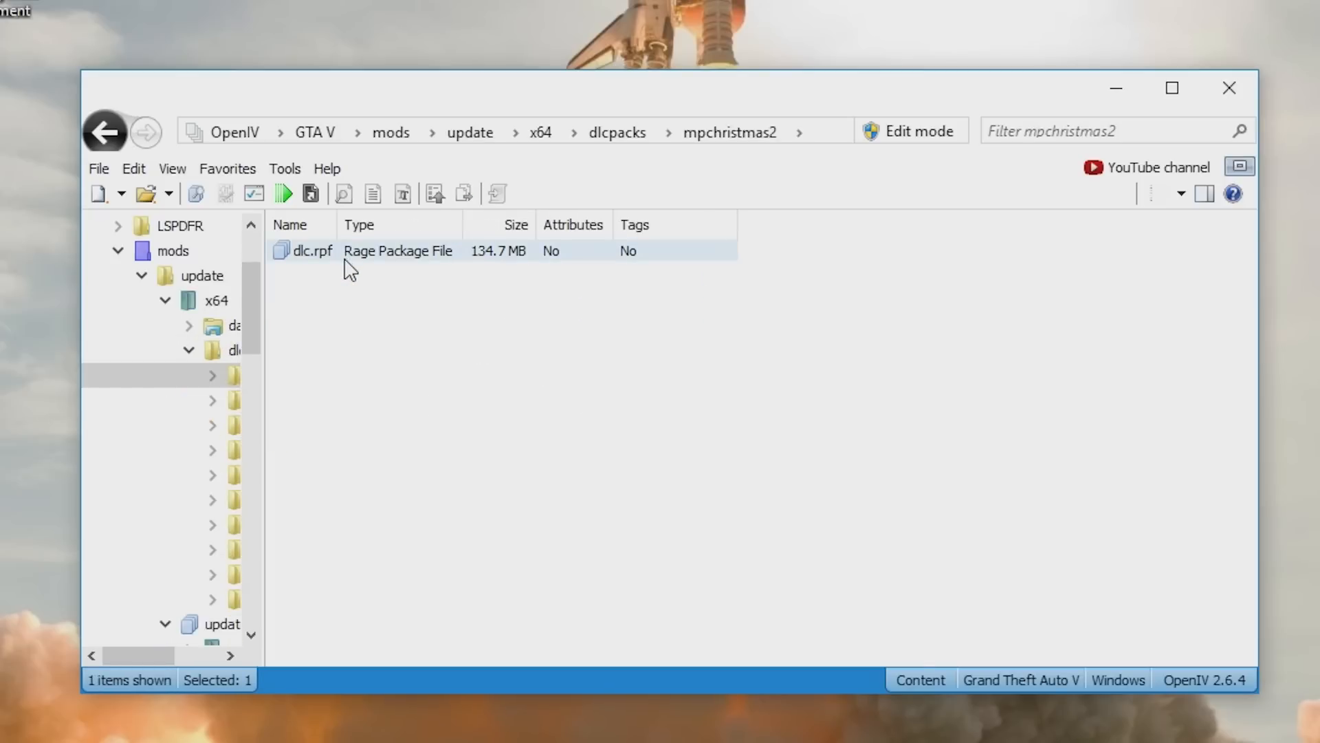
double_click(317, 255)
- Open xmas2vehicles.rpf through x64, levels, mpchristmas2 and vehicles, and scroll through its vehicle files
click(320, 273)
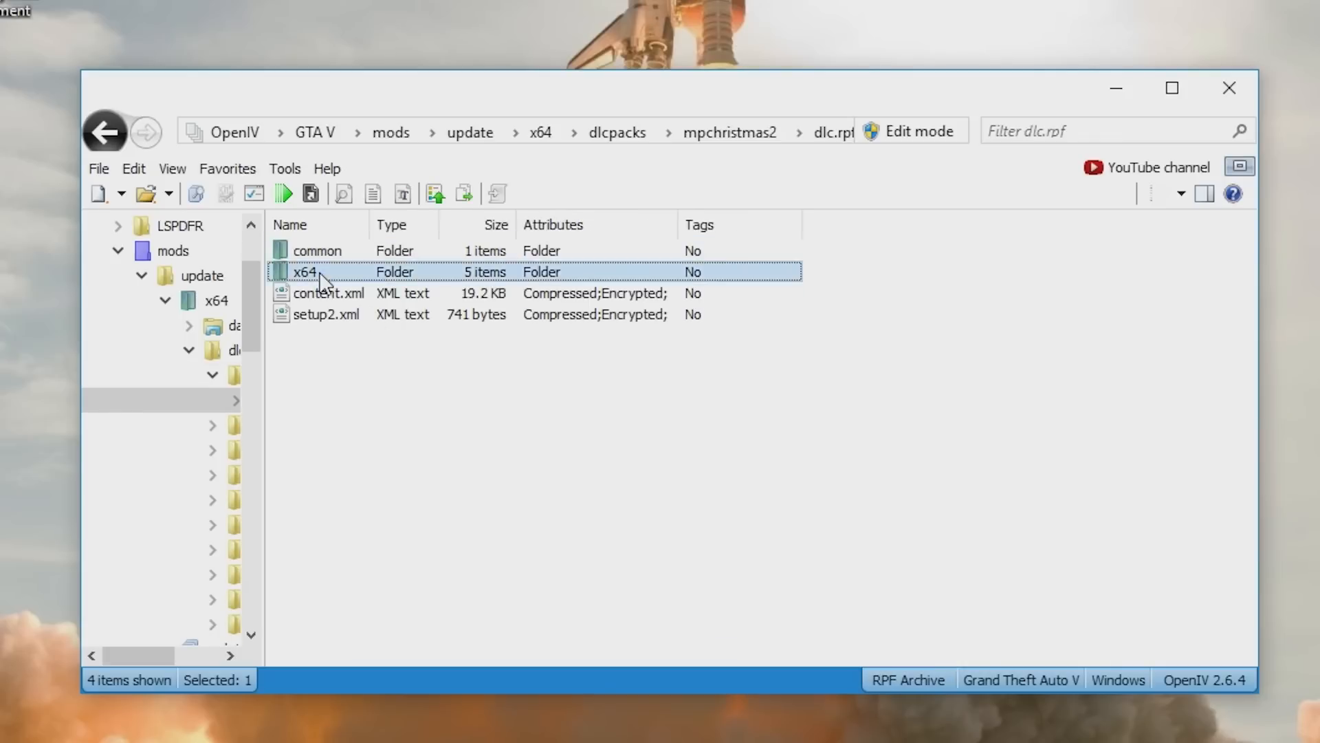
double_click(322, 275)
double_click(309, 314)
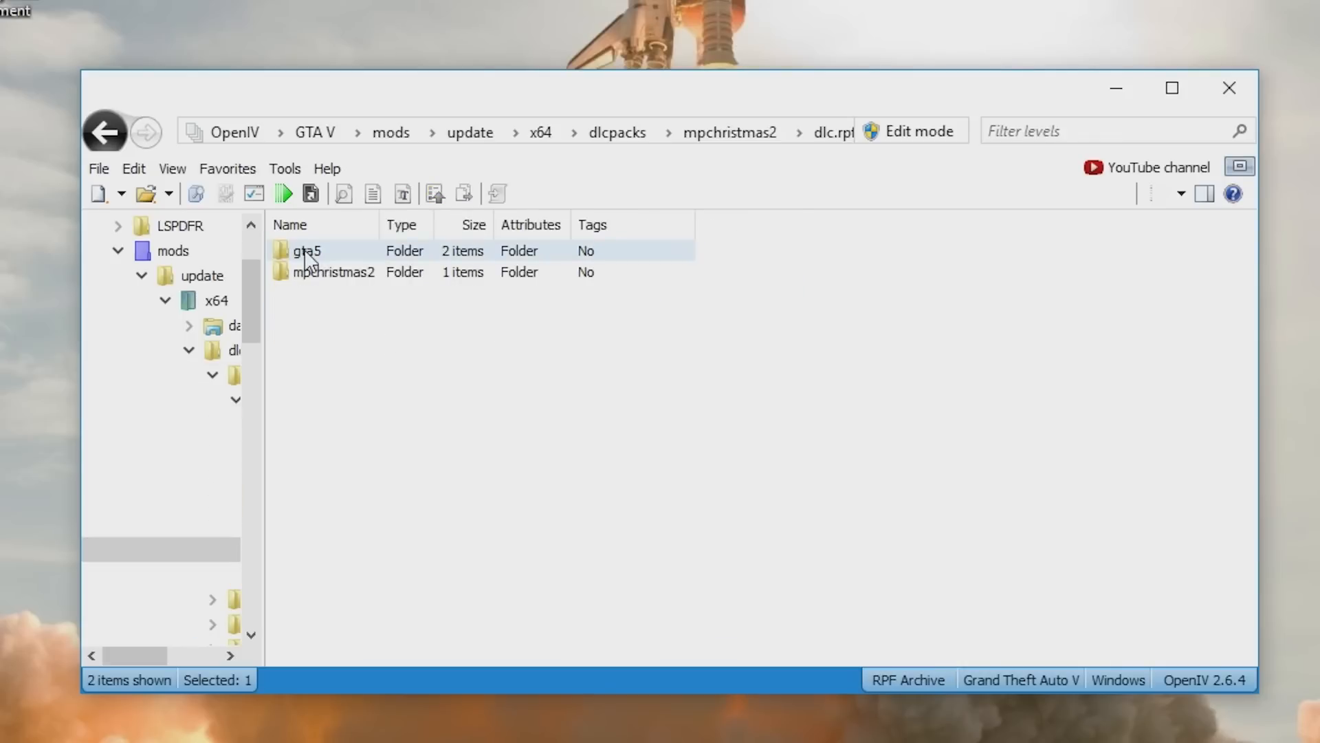
double_click(310, 271)
click(309, 271)
double_click(309, 272)
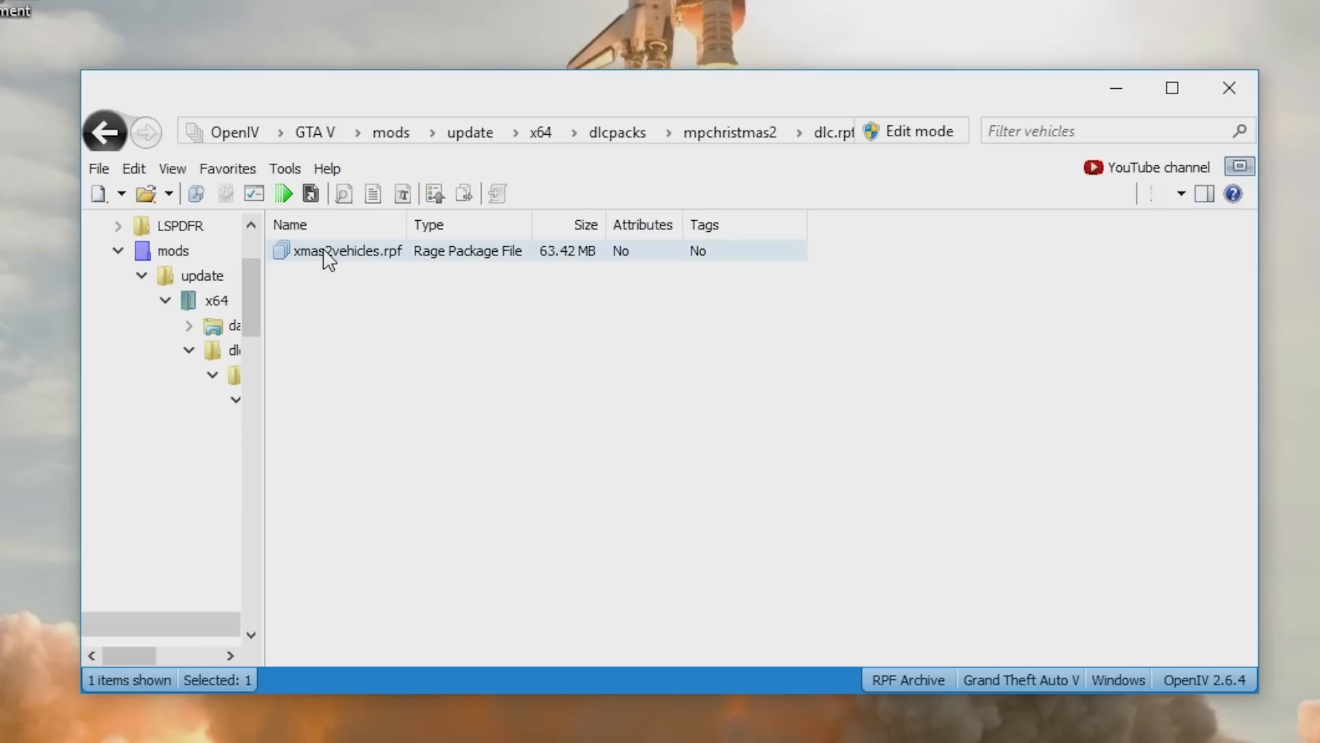
double_click(328, 256)
scroll(466, 411, down, 6)
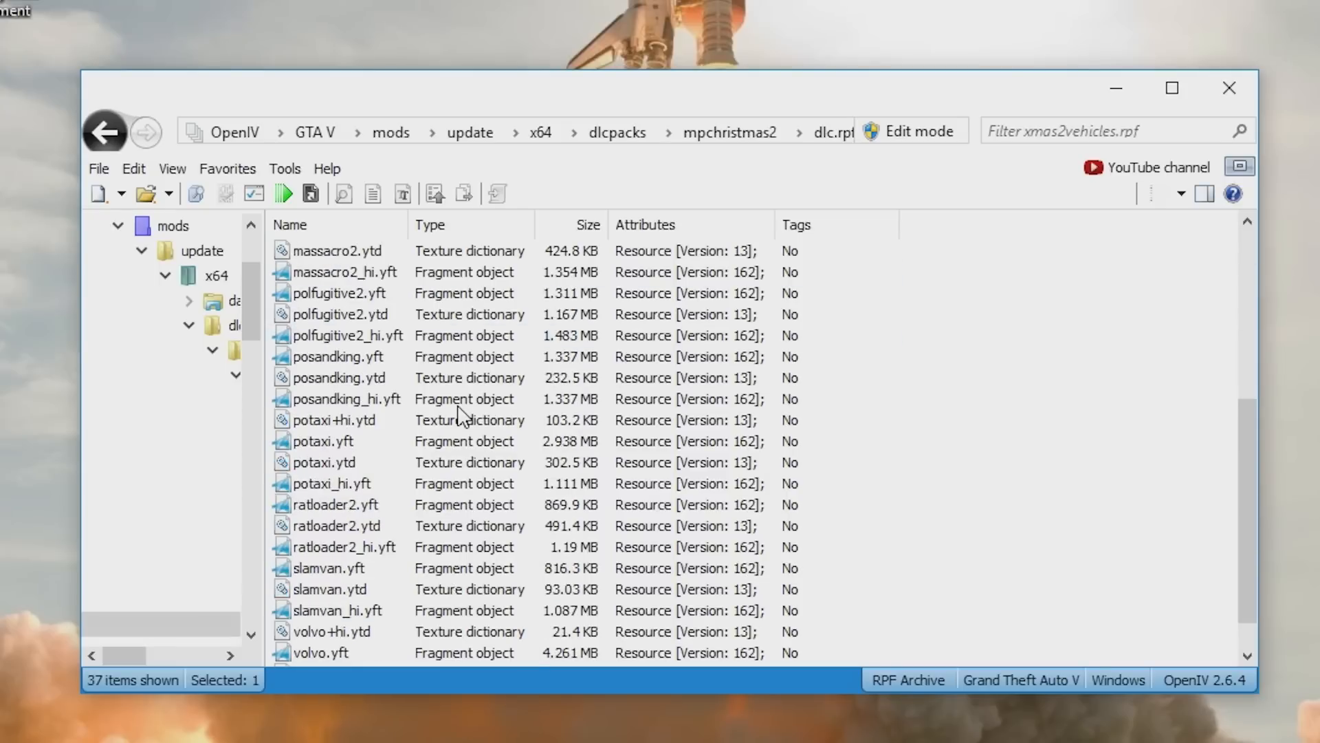
scroll(466, 411, up, 6)
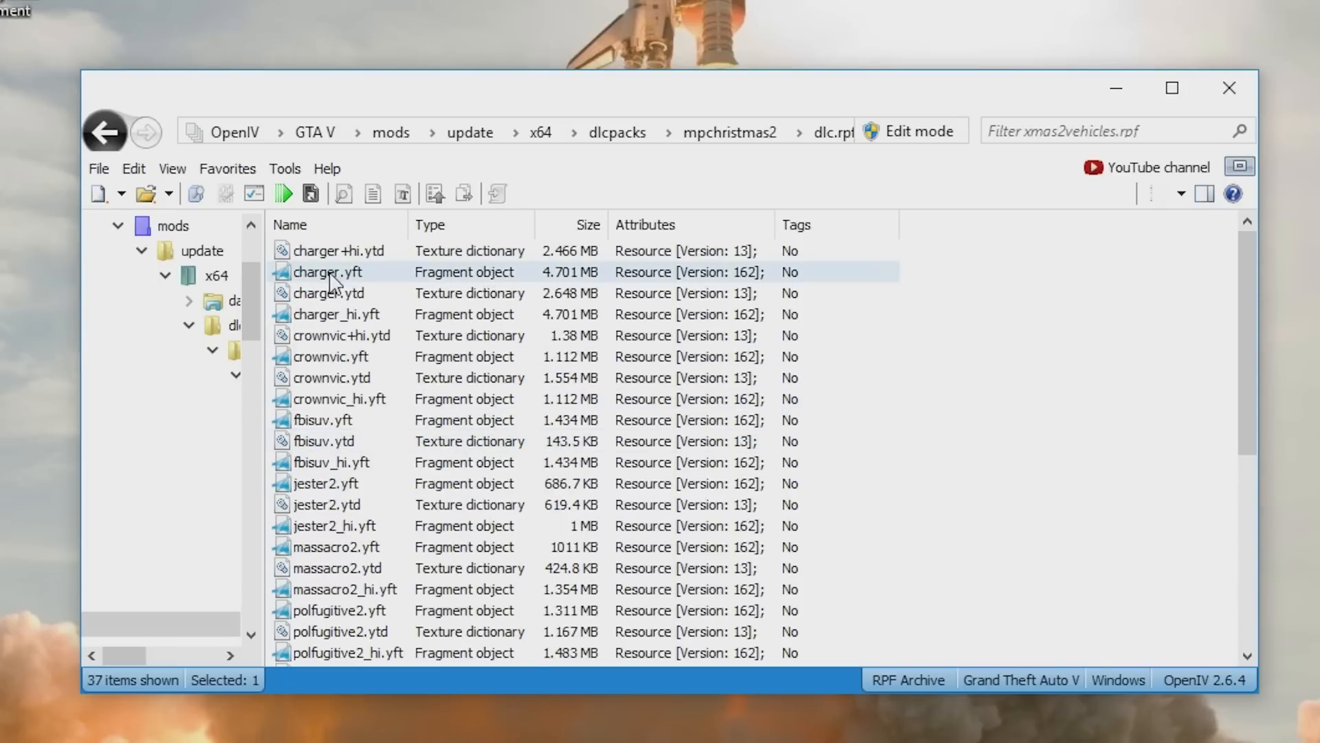
- Scroll through the vehicle files listed in xmas2vehicles.rpf
scroll(369, 507, down, 6)
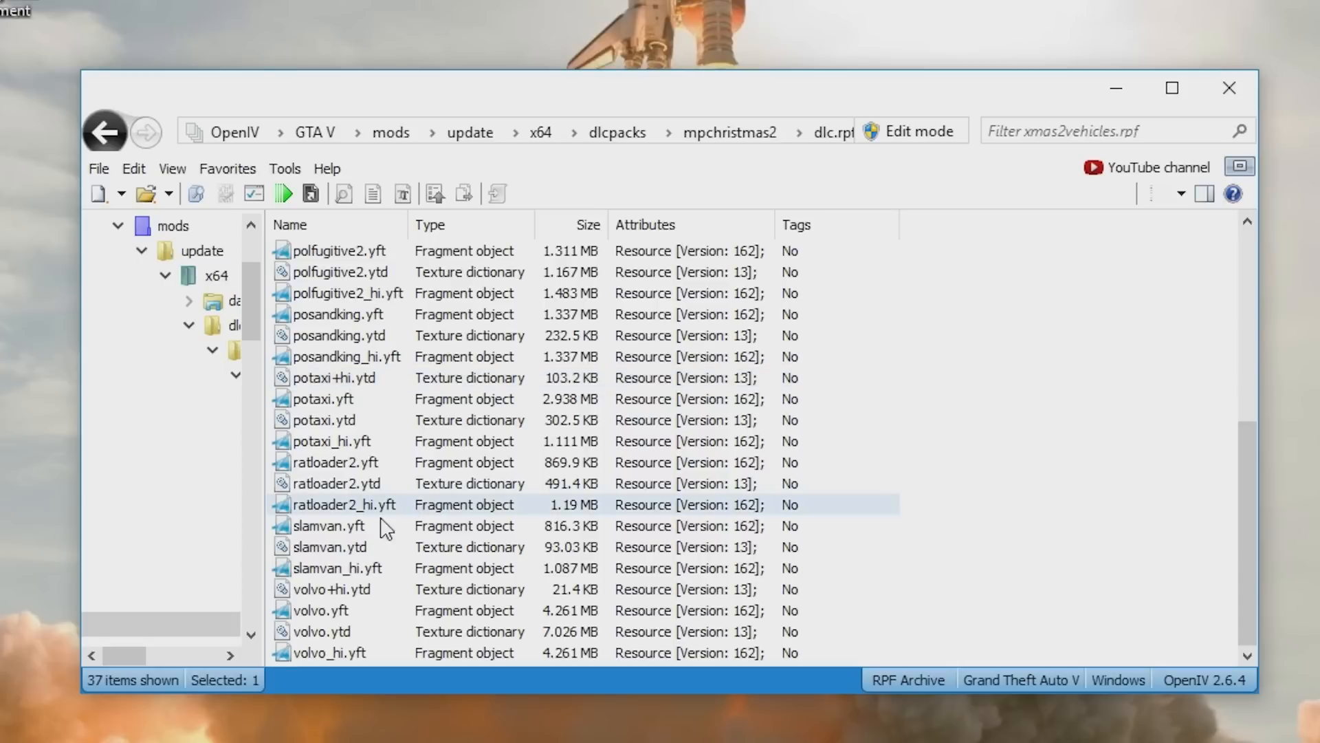
click(332, 618)
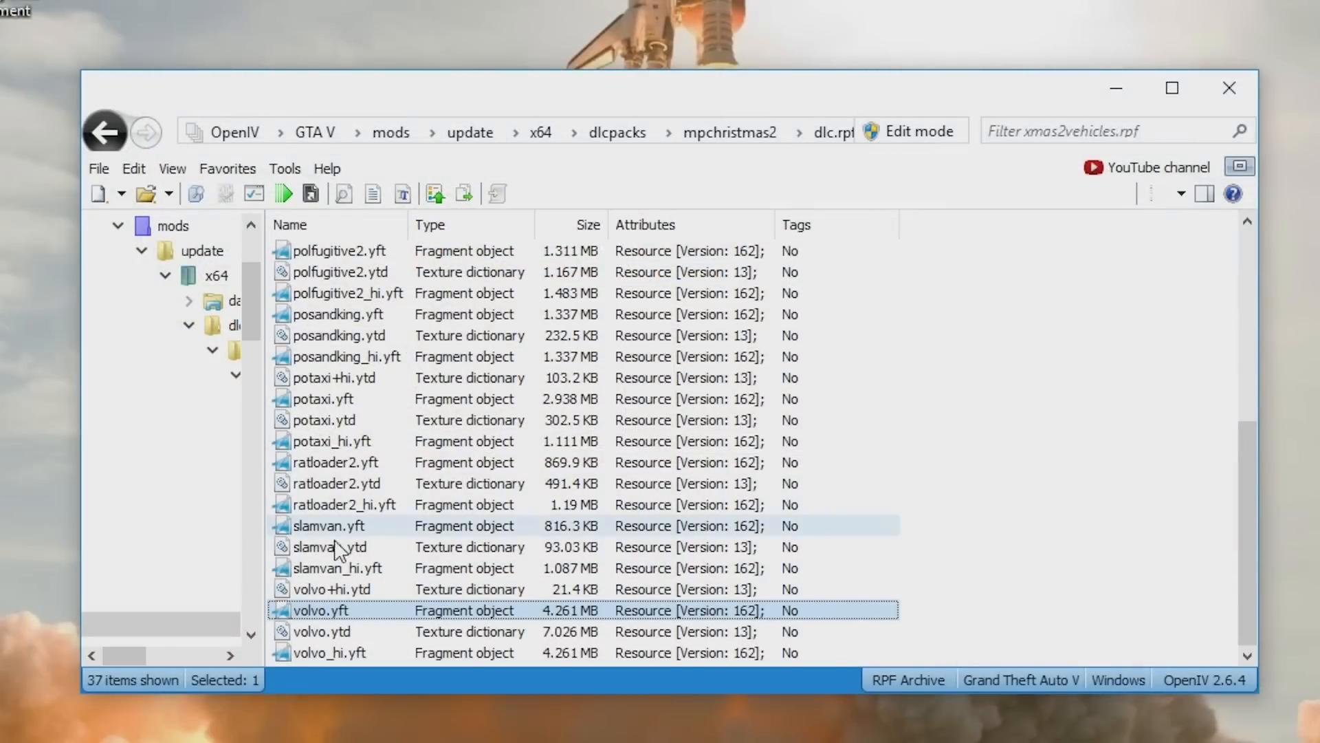
scroll(344, 522, up, 2)
click(359, 447)
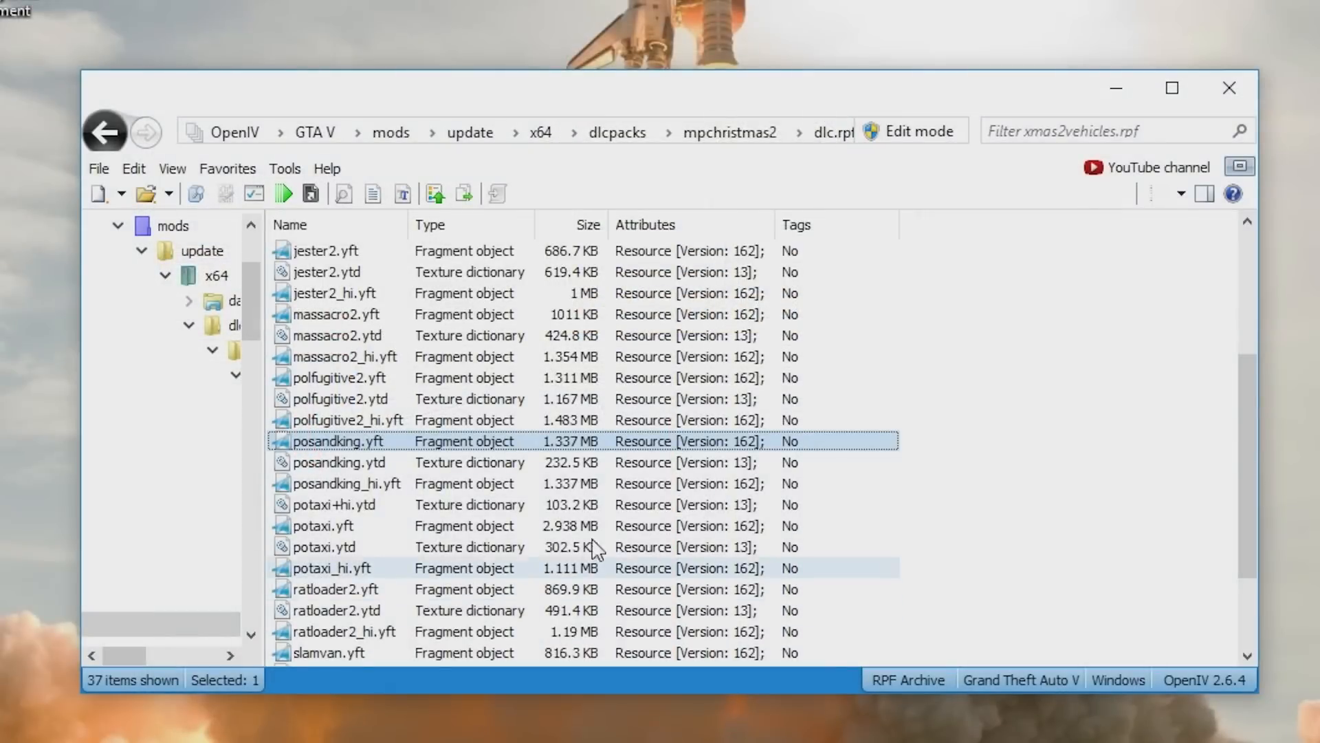
scroll(330, 318, up, 4)
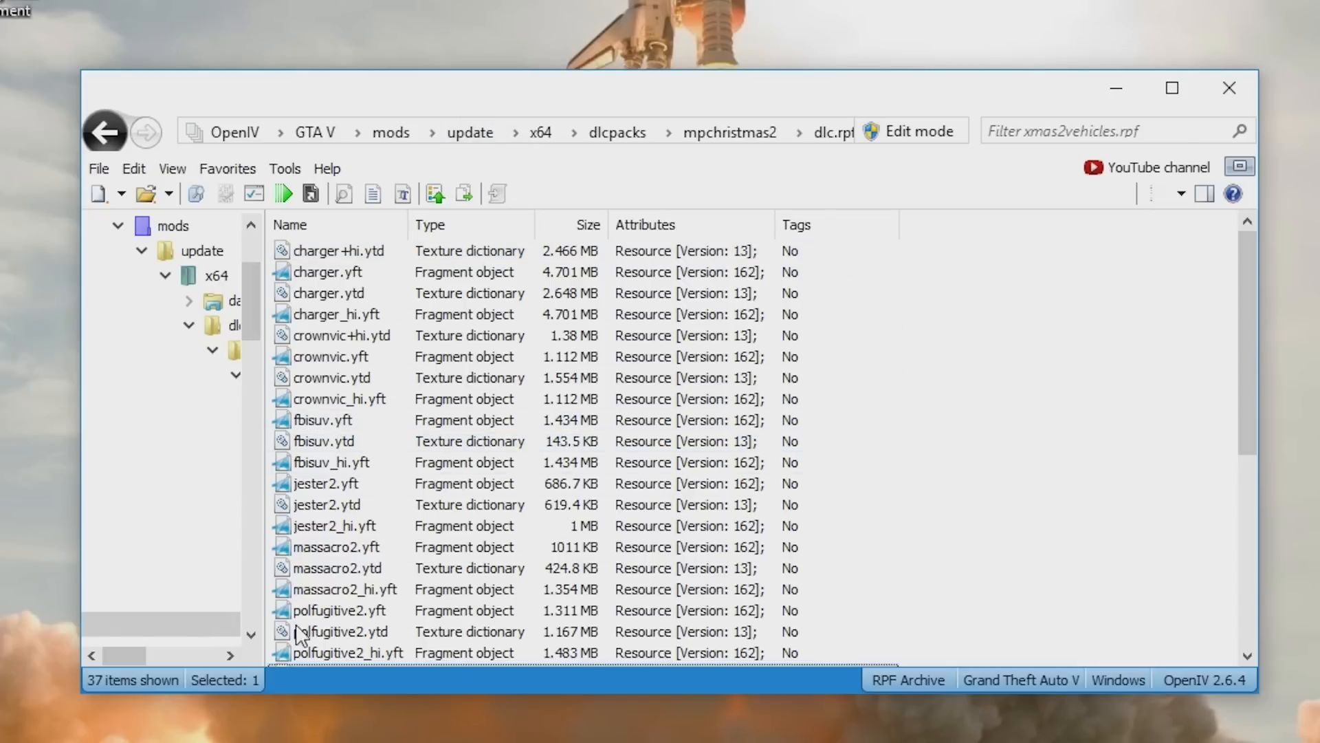
- Open the podominator 1.1 folder from the desktop and switch OpenIV into Edit mode
drag(599, 95, 913, 0)
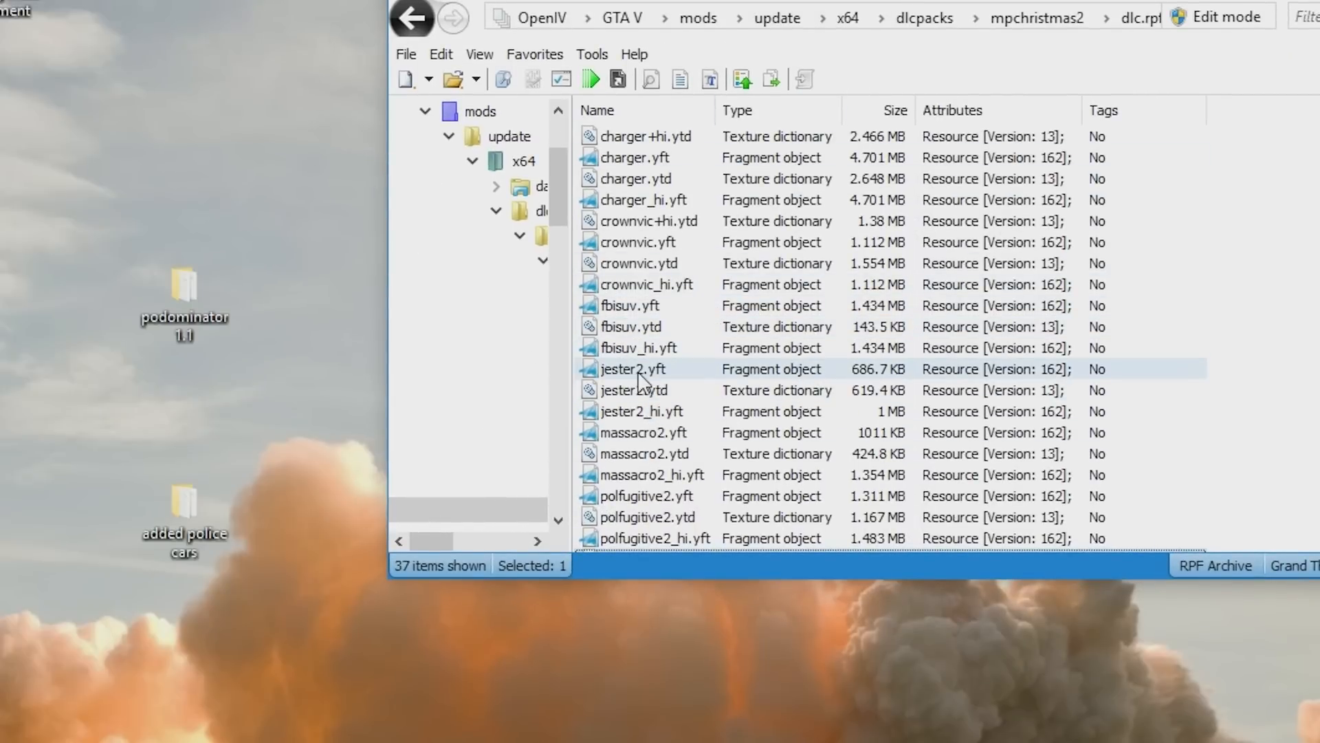
double_click(161, 303)
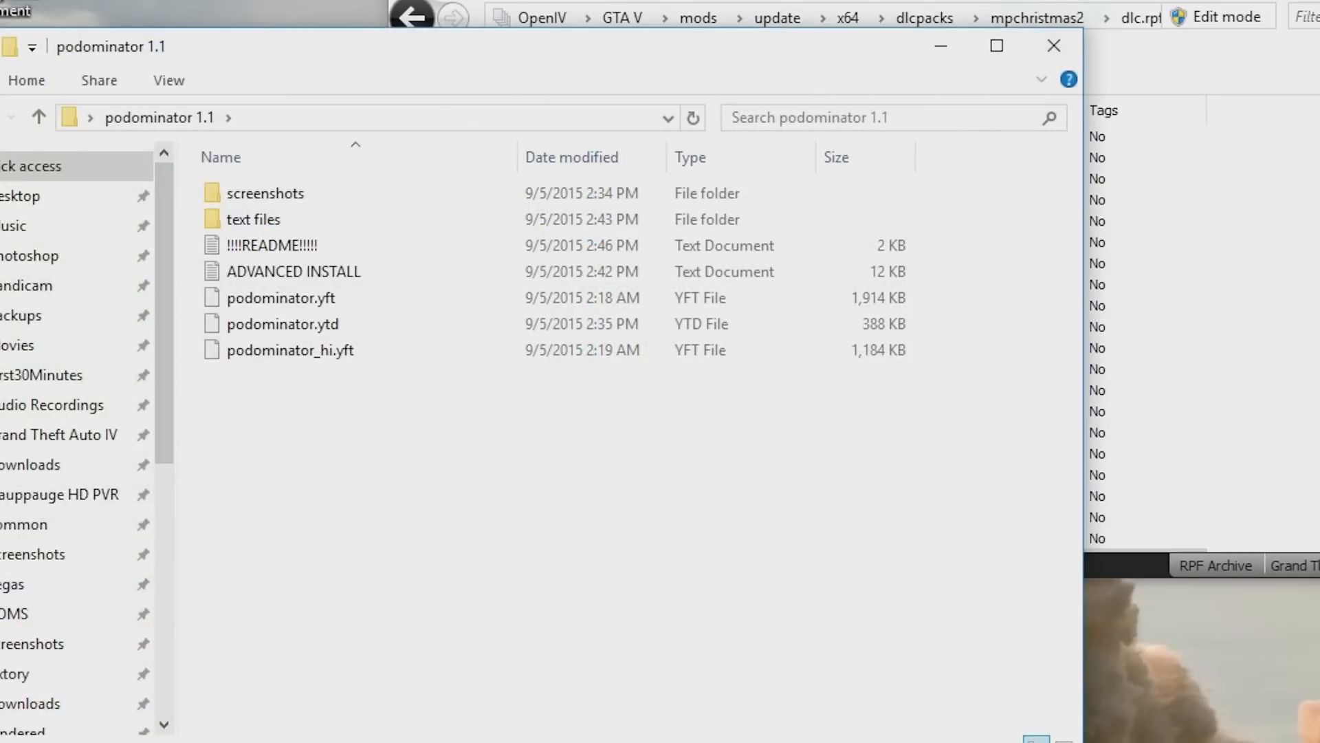
click(1195, 17)
click(1195, 17)
click(750, 470)
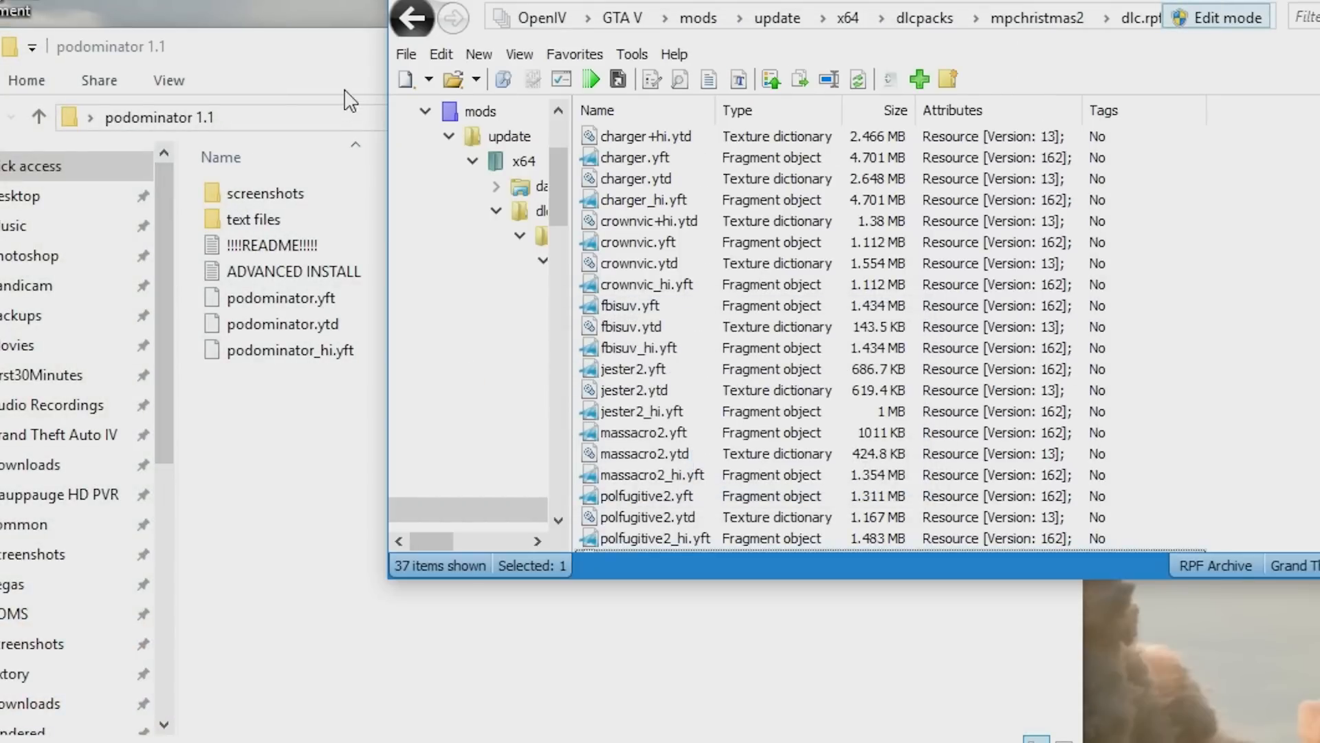
- Add podominator.yft, podominator.ytd and podominator_hi.yft from the podominator 1.1 folder into xmas2vehicles.rpf
click(339, 50)
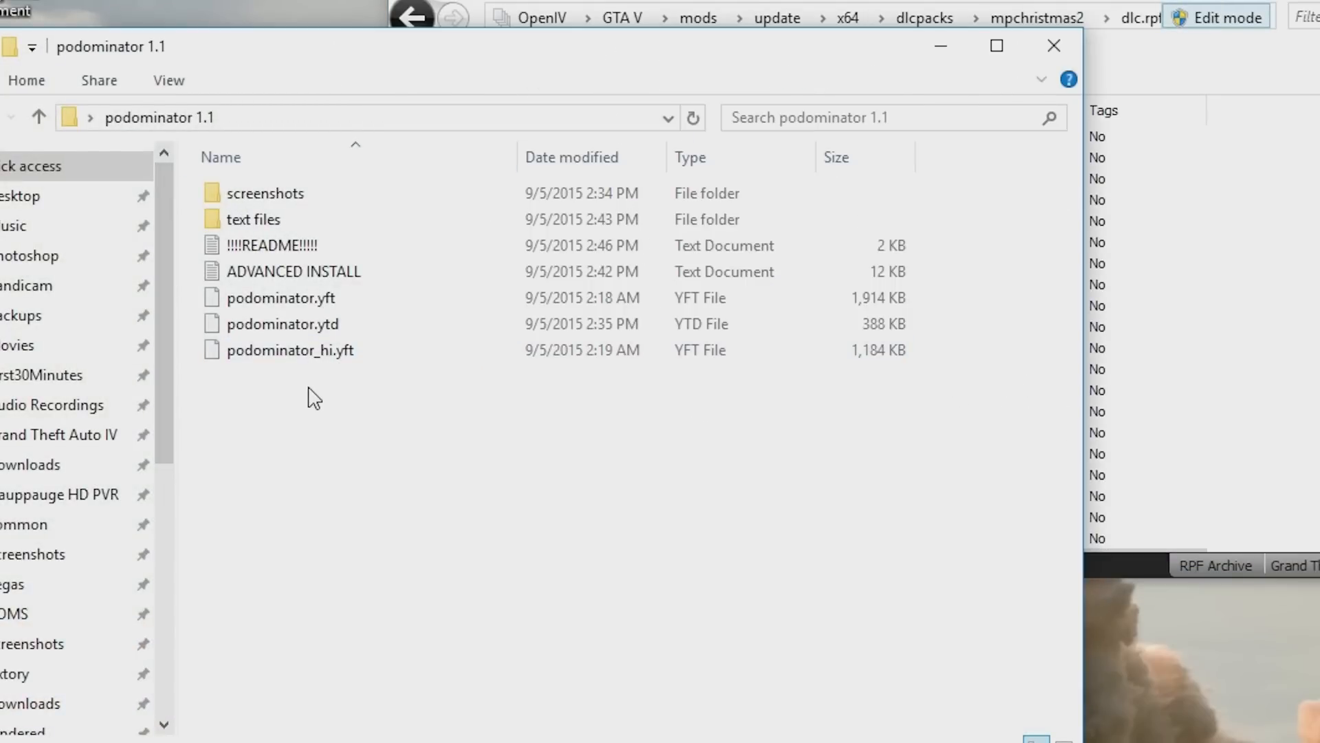
drag(327, 416, 315, 330)
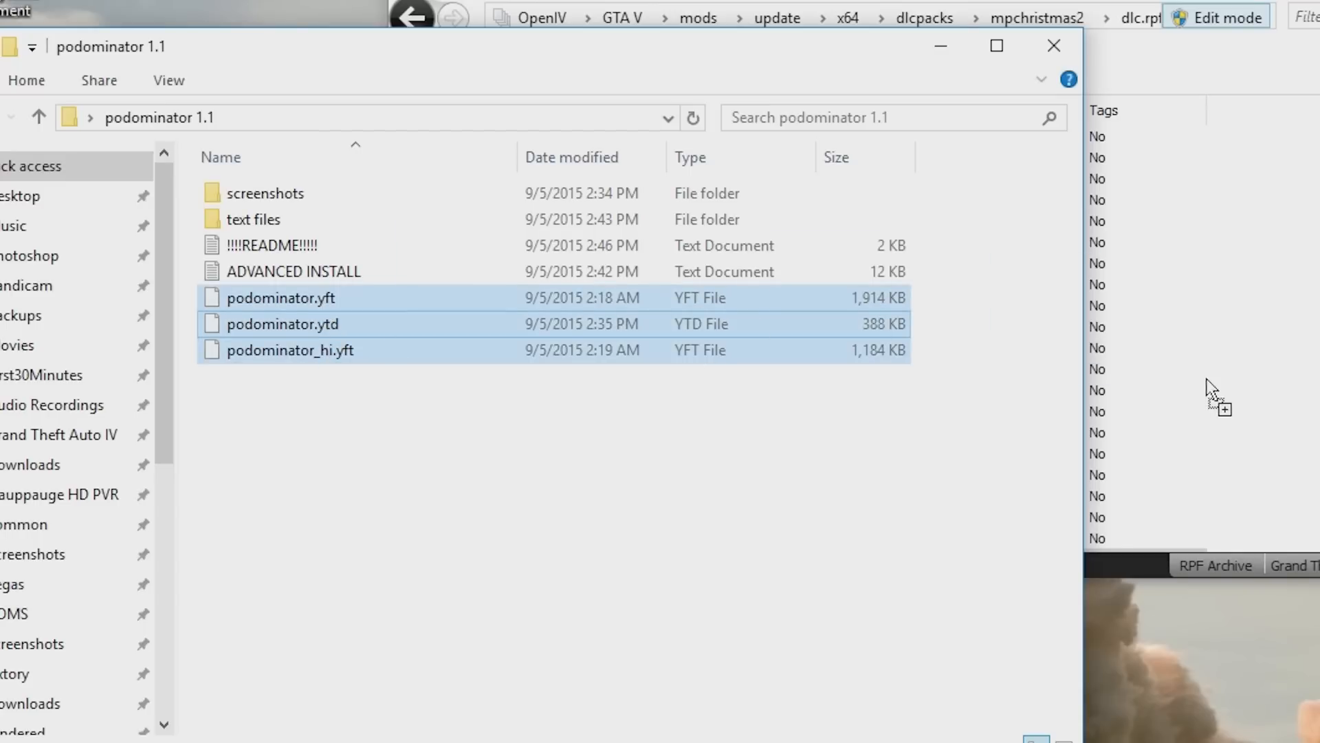
click(1230, 7)
scroll(825, 344, down, 6)
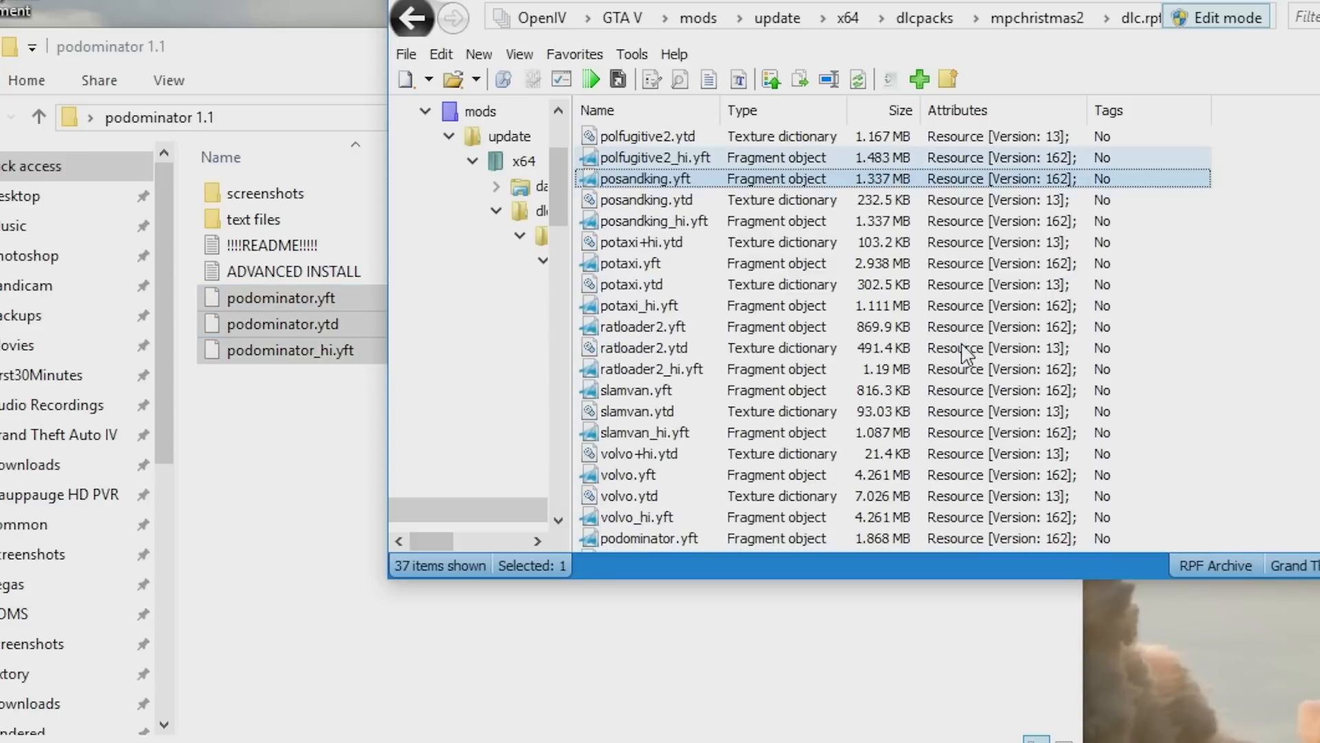
scroll(691, 316, down, 1)
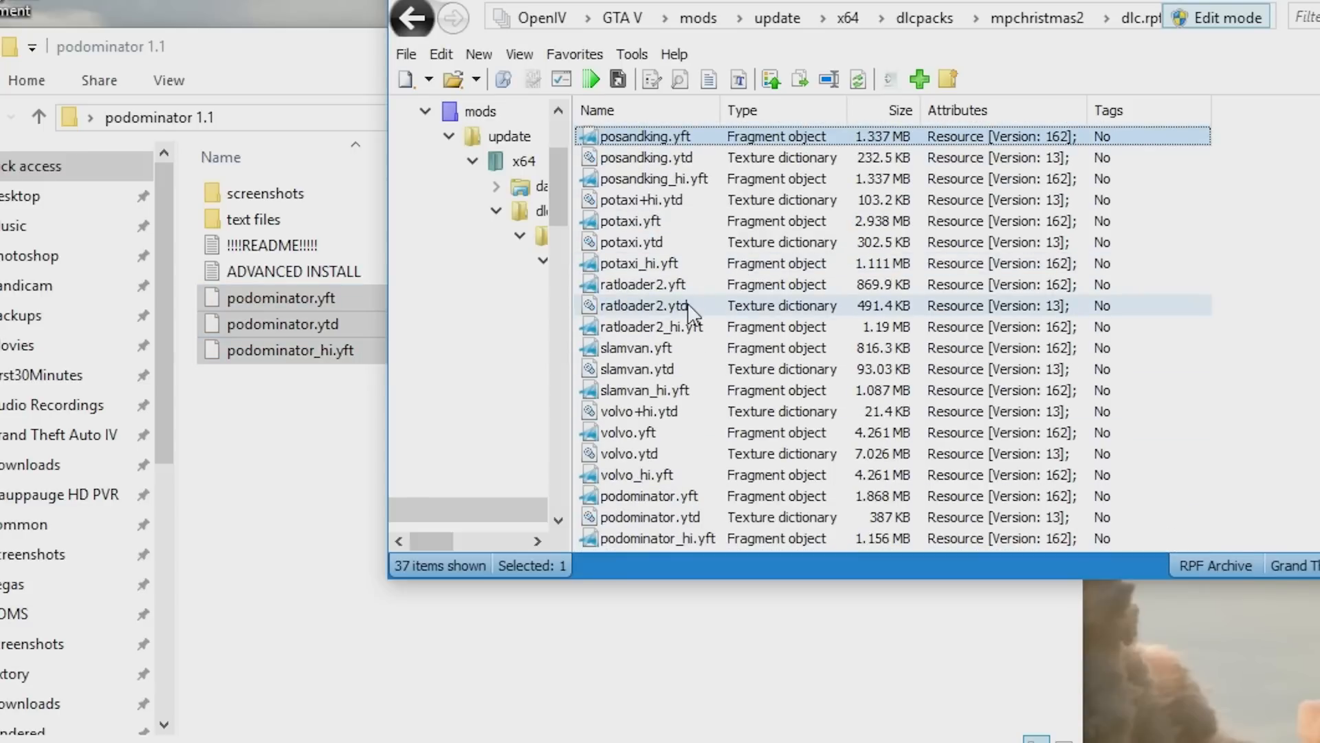
click(696, 496)
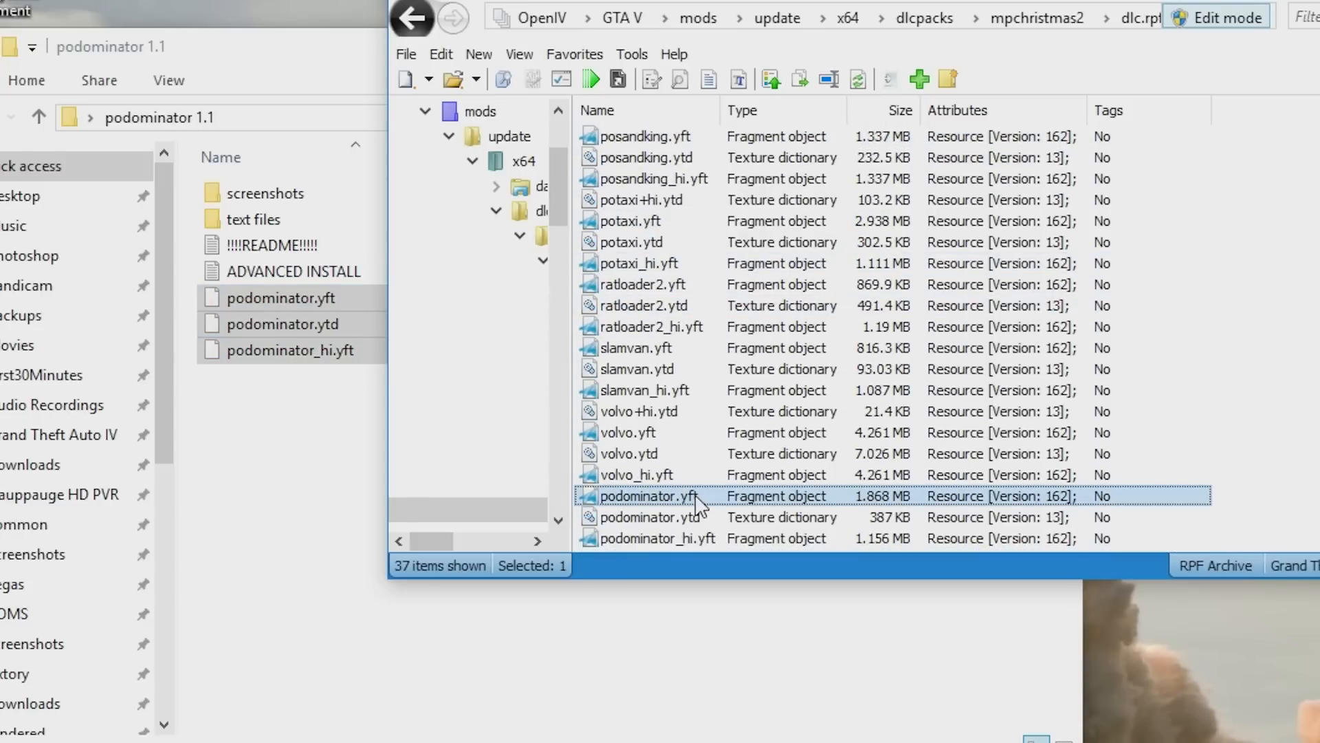
- Open podominator.ytd to preview its textures, then close the texture viewer
double_click(706, 501)
drag(1114, 318, 472, 221)
click(1315, 3)
double_click(670, 518)
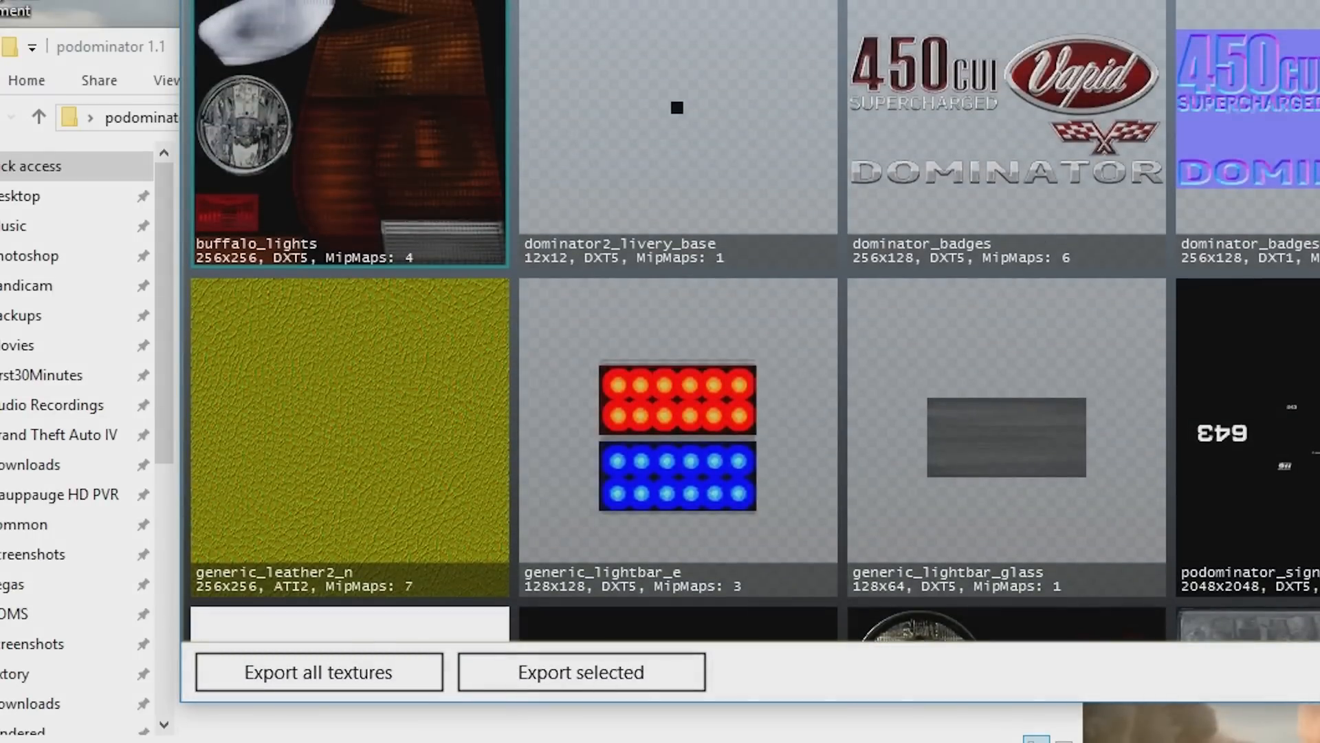
scroll(753, 321, down, 3)
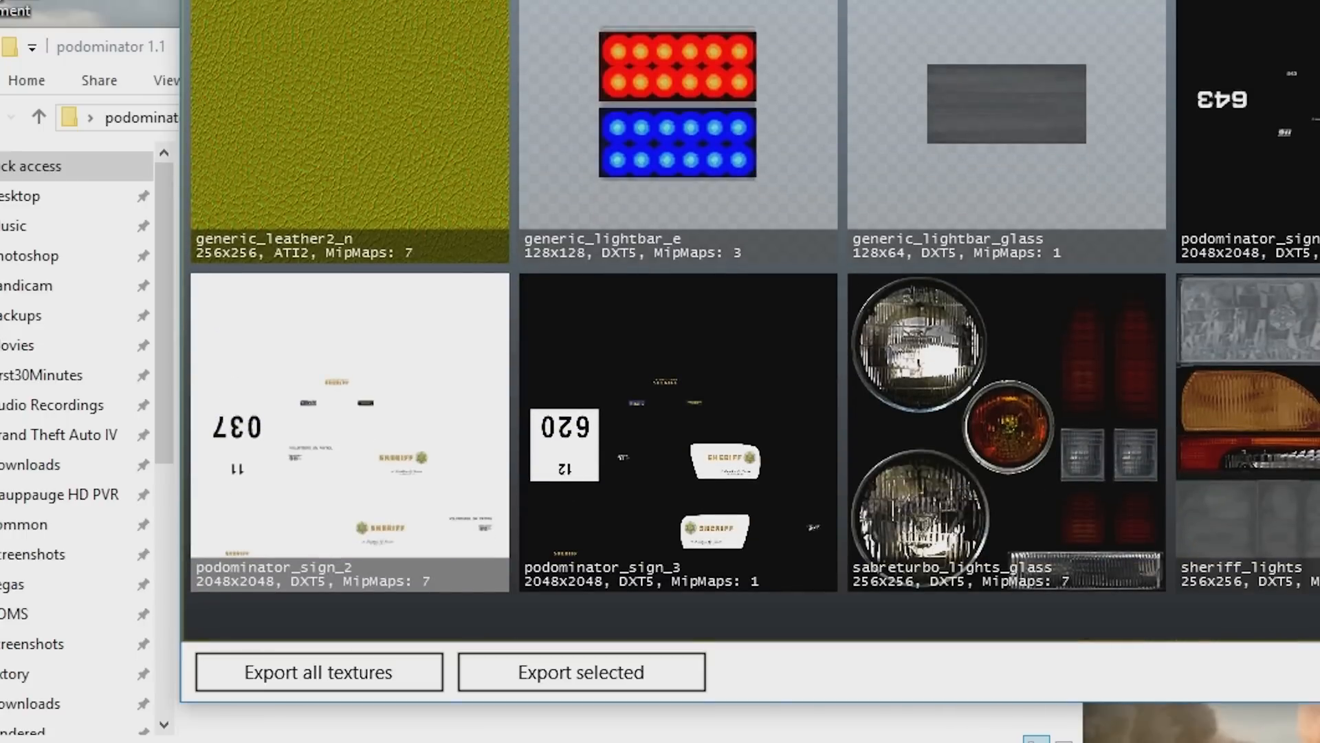
scroll(753, 322, up, 3)
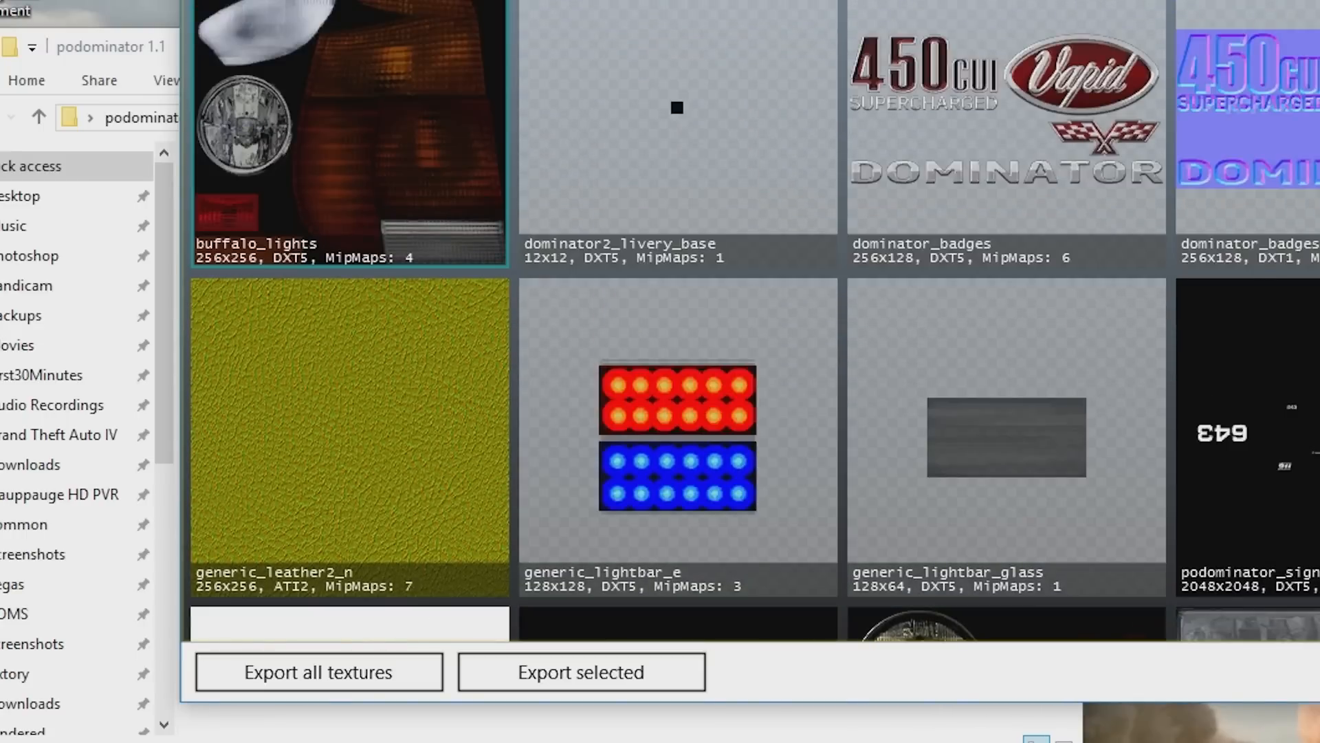
key(Escape)
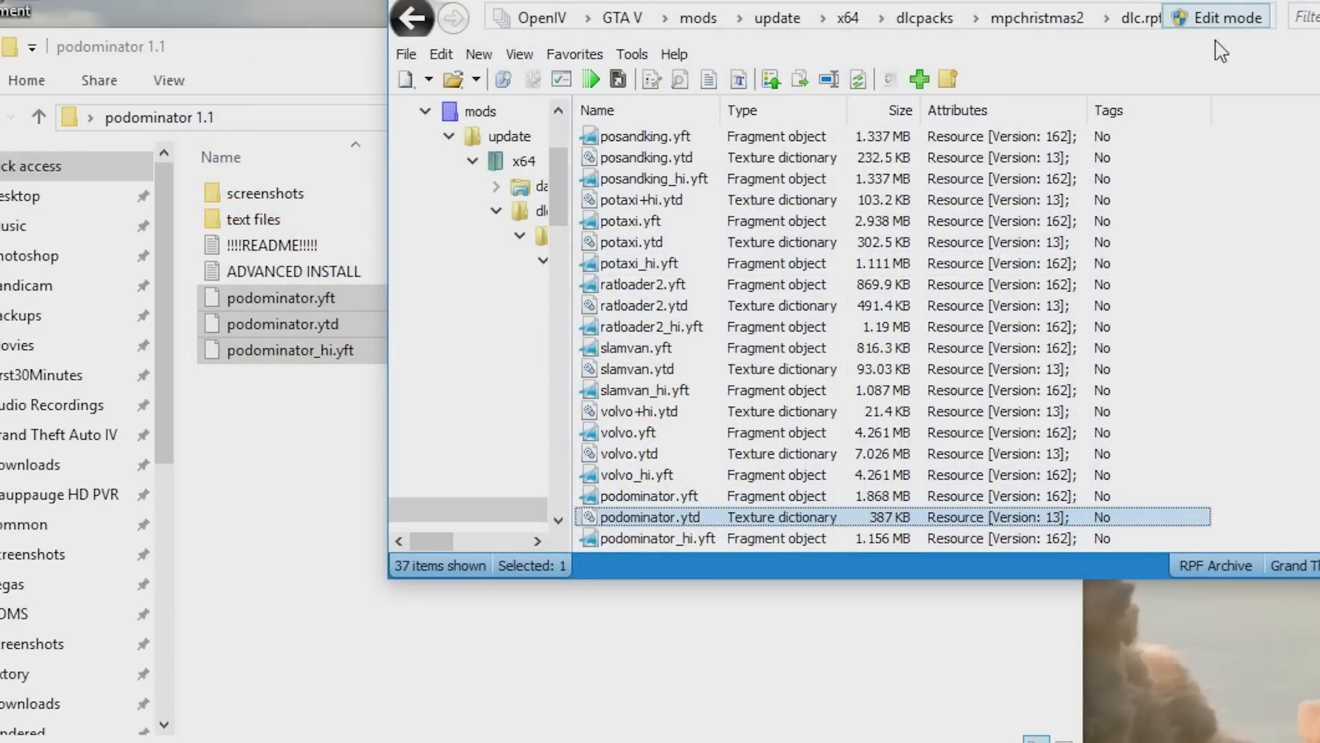
- Return to mpchristmas2, open dlc.rpf and navigate into its x64 > data folder
click(1065, 21)
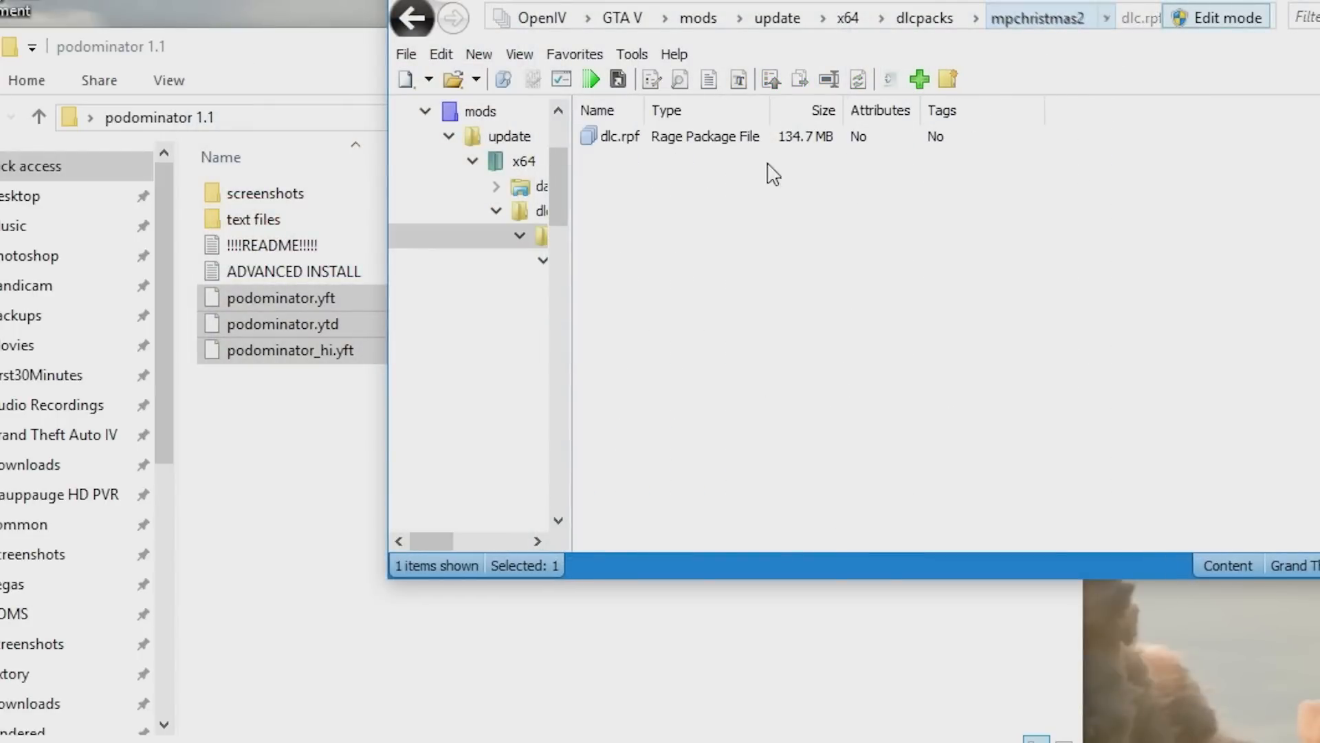
double_click(637, 145)
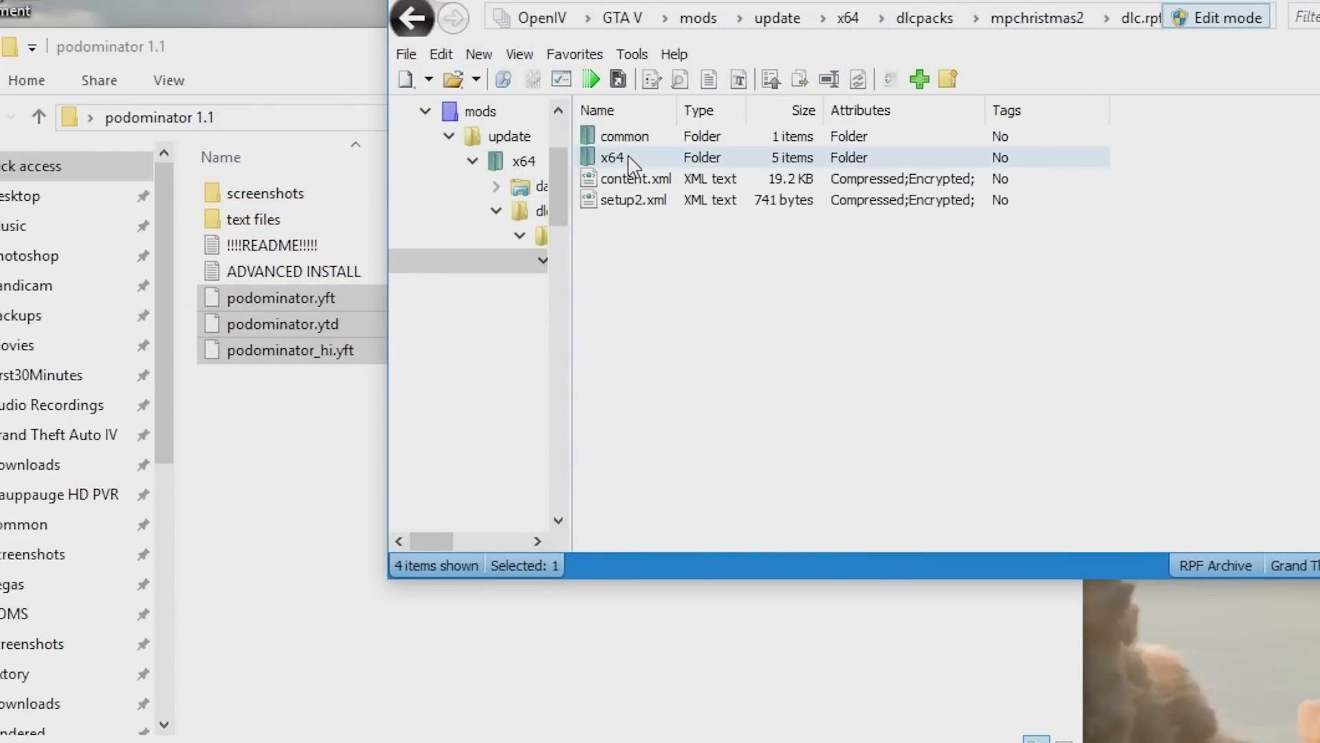
double_click(621, 136)
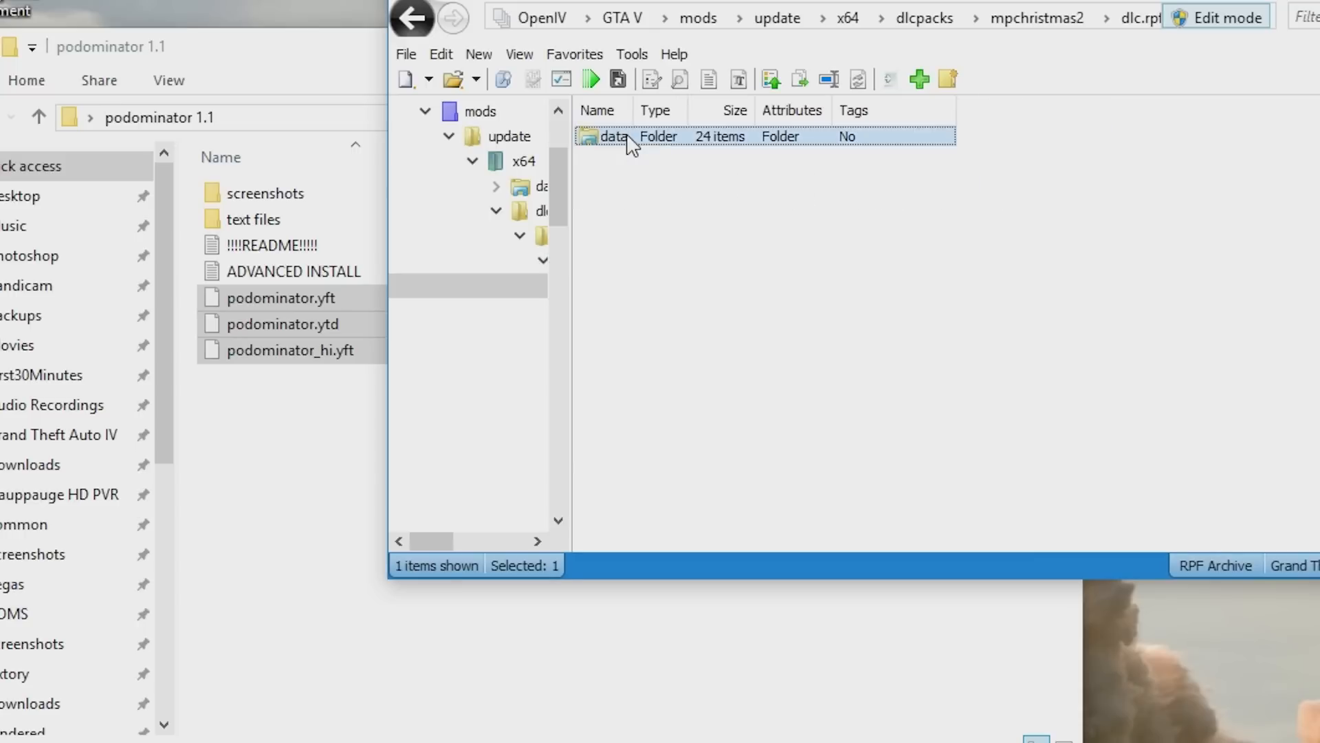
double_click(626, 137)
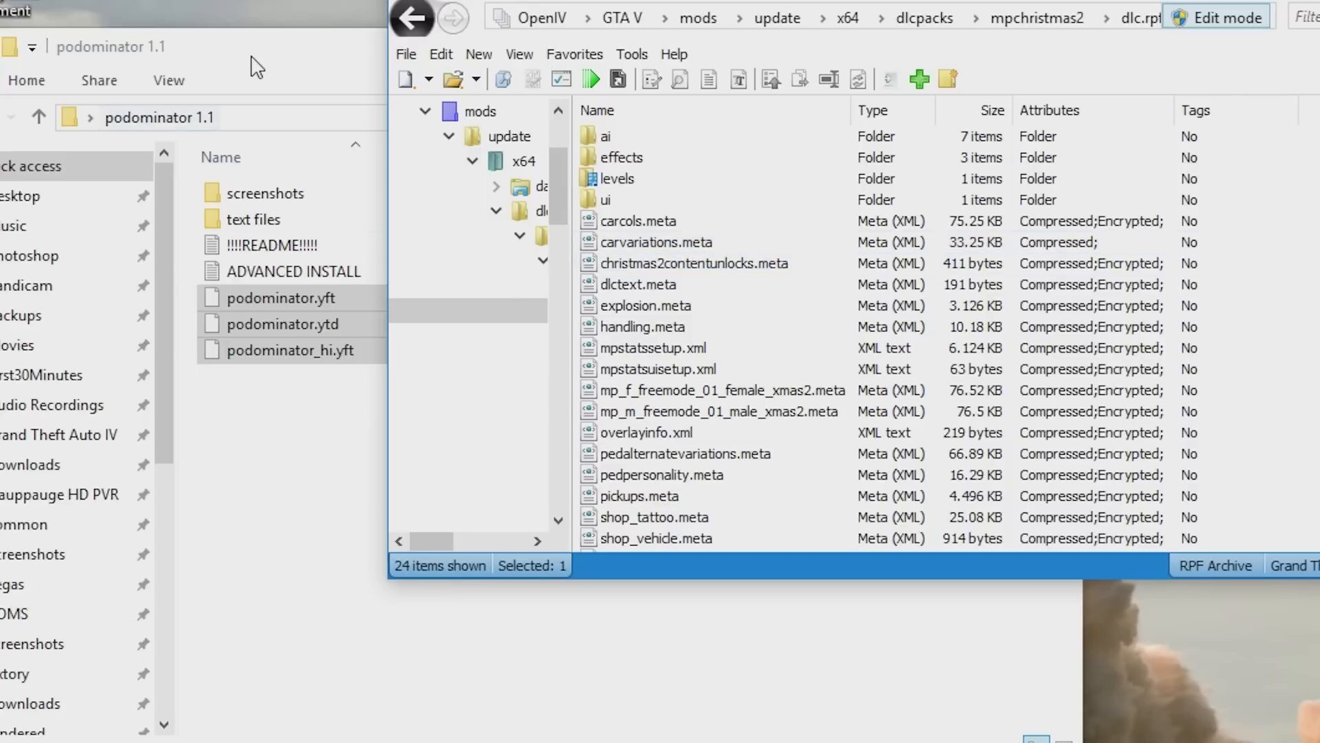
- Open the added police cars folder from the desktop
click(294, 89)
click(1053, 45)
double_click(160, 517)
key(ctrl+a)
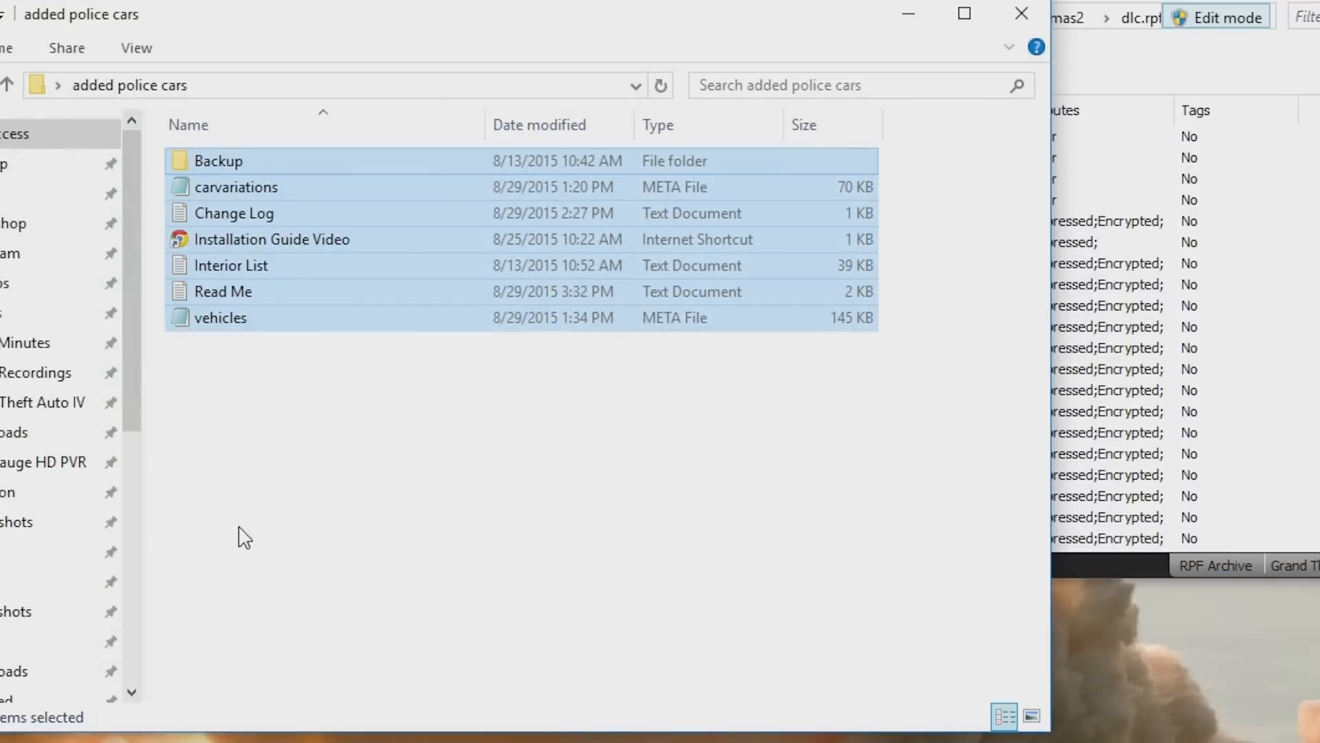
click(268, 521)
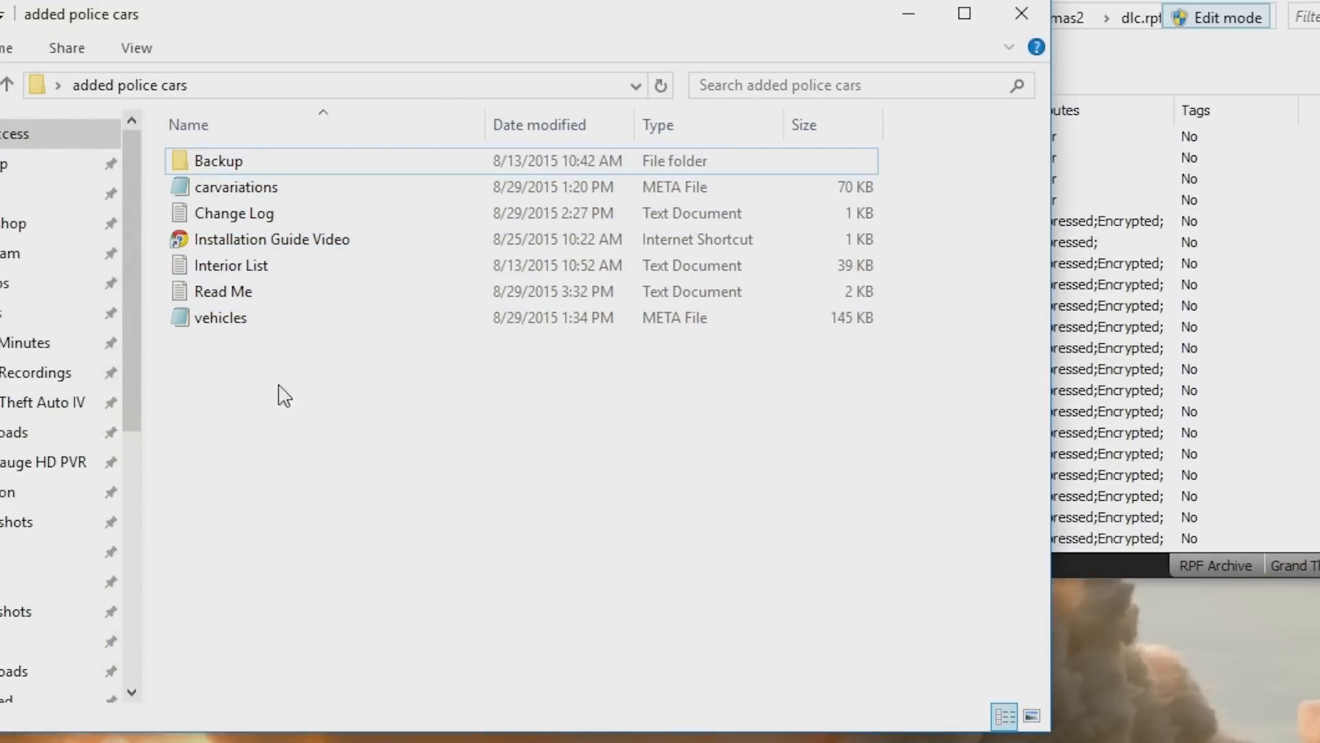
- Open carvariations in Notepad, copy the NewPoliceCar1 item block, and close Notepad
double_click(289, 189)
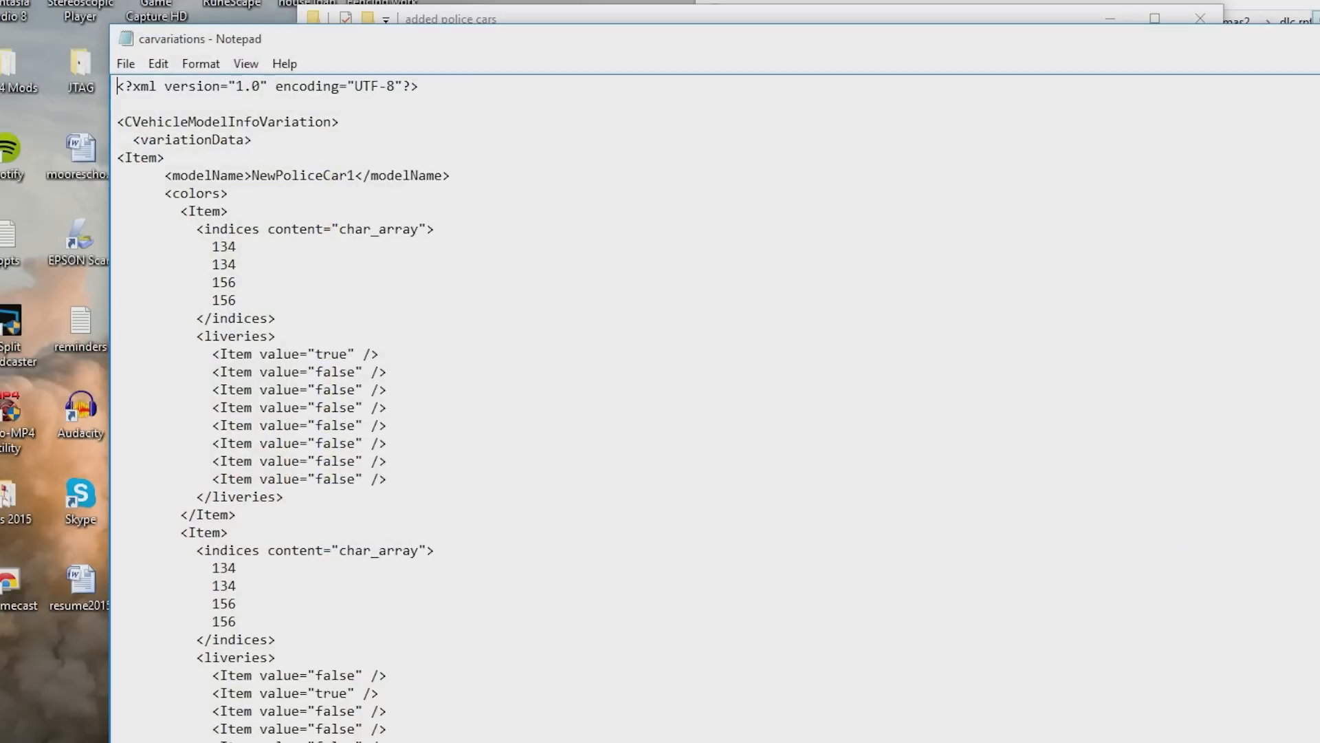
scroll(303, 176, down, 2)
scroll(304, 175, up, 2)
drag(118, 158, 204, 604)
right_click(184, 528)
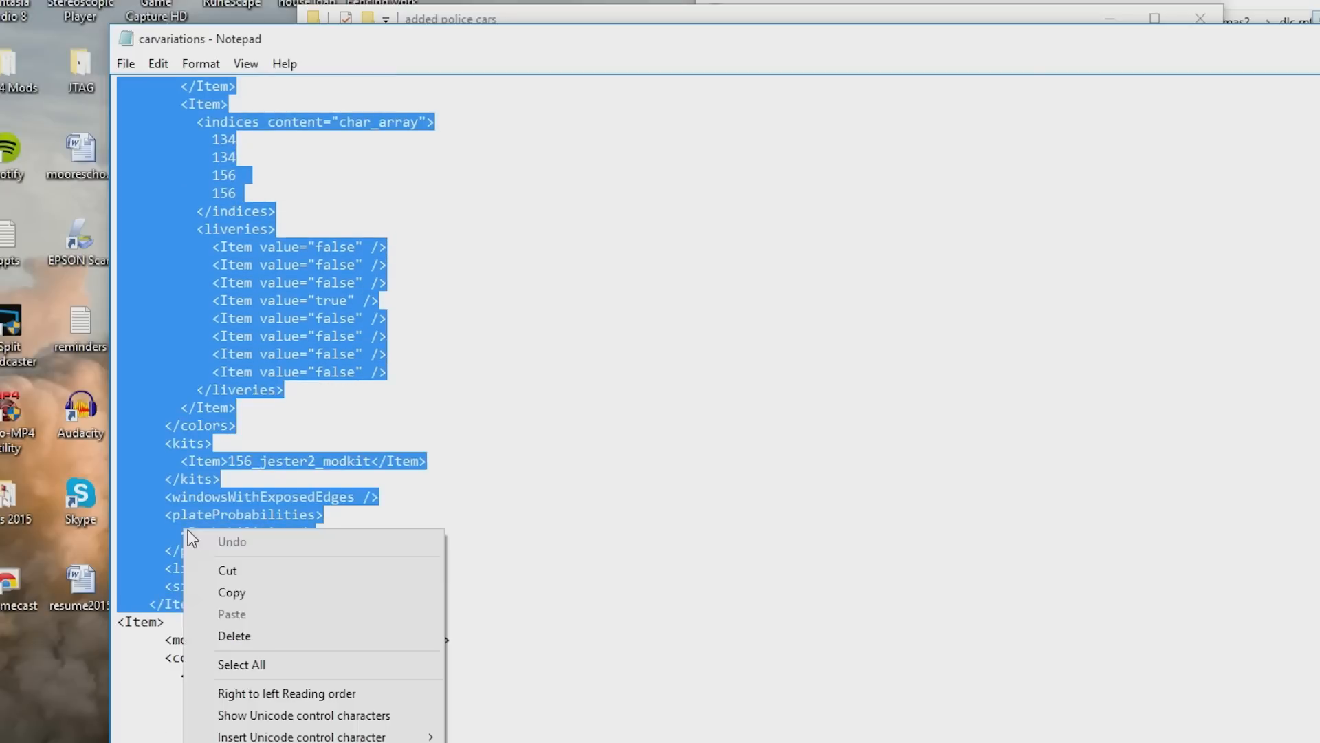
click(231, 590)
scroll(231, 590, up, 6)
scroll(283, 408, up, 14)
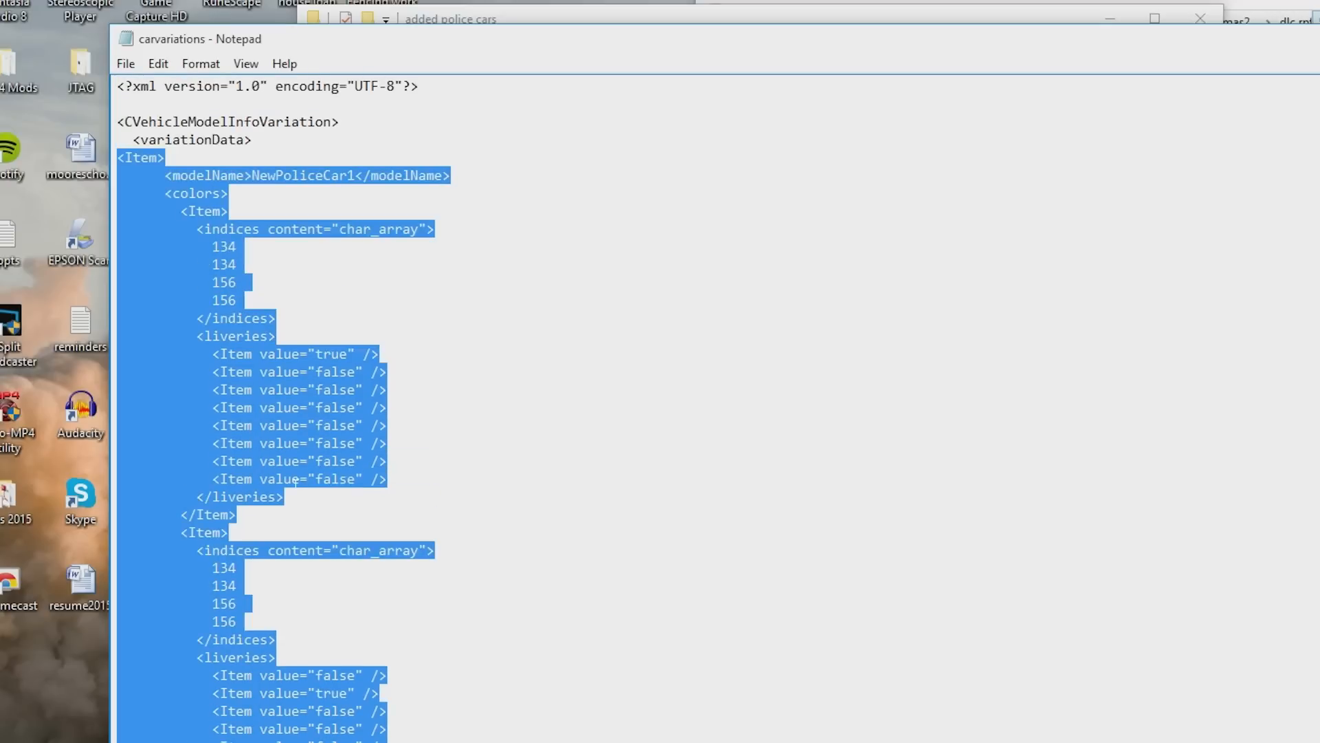
scroll(184, 345, down, 2)
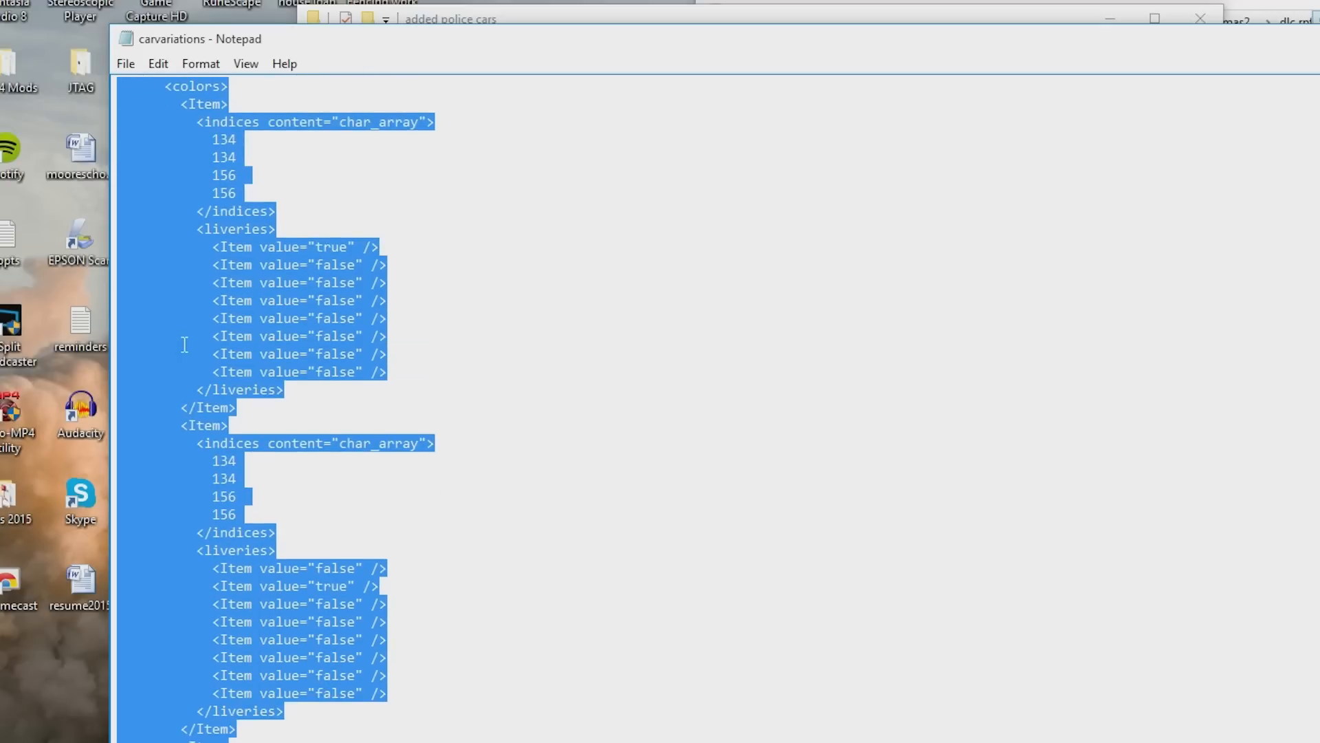
click(1319, 39)
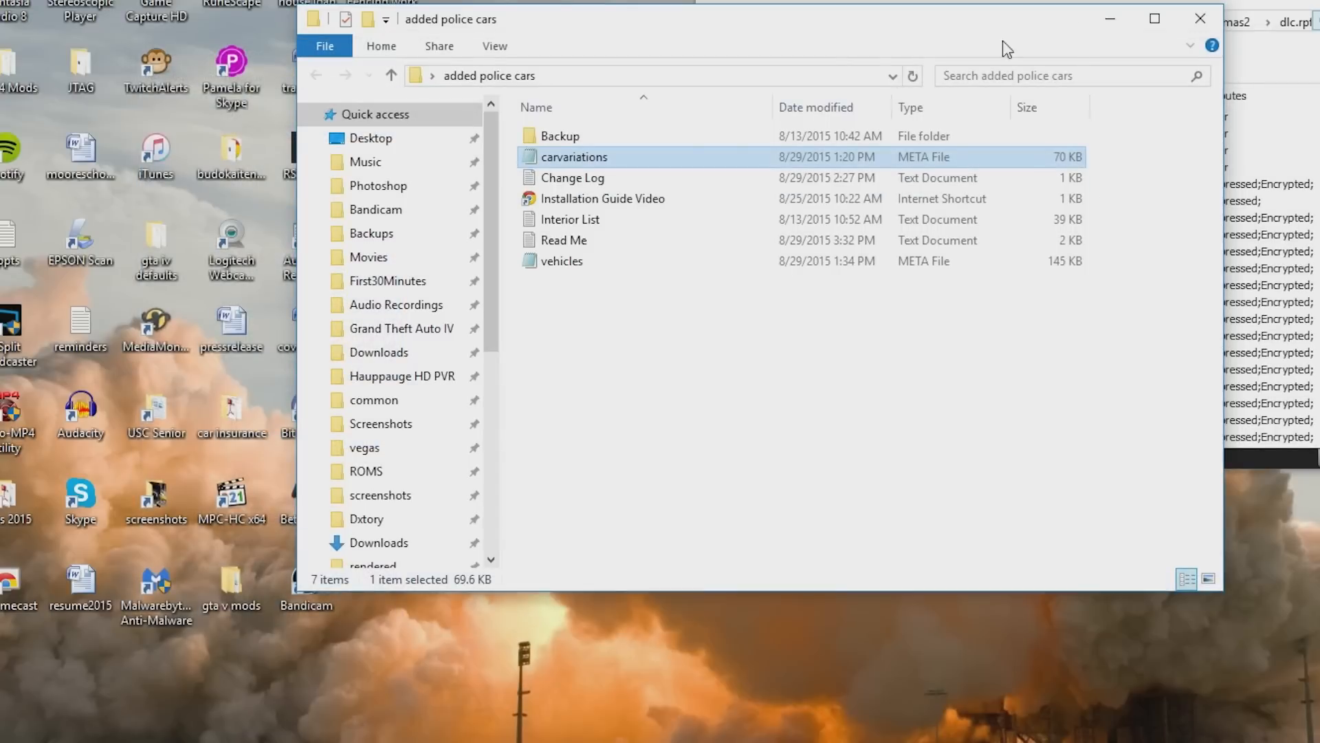
- Export carvariations.meta from dlc.rpf's data folder to the desktop and open it in Notepad
click(1249, 11)
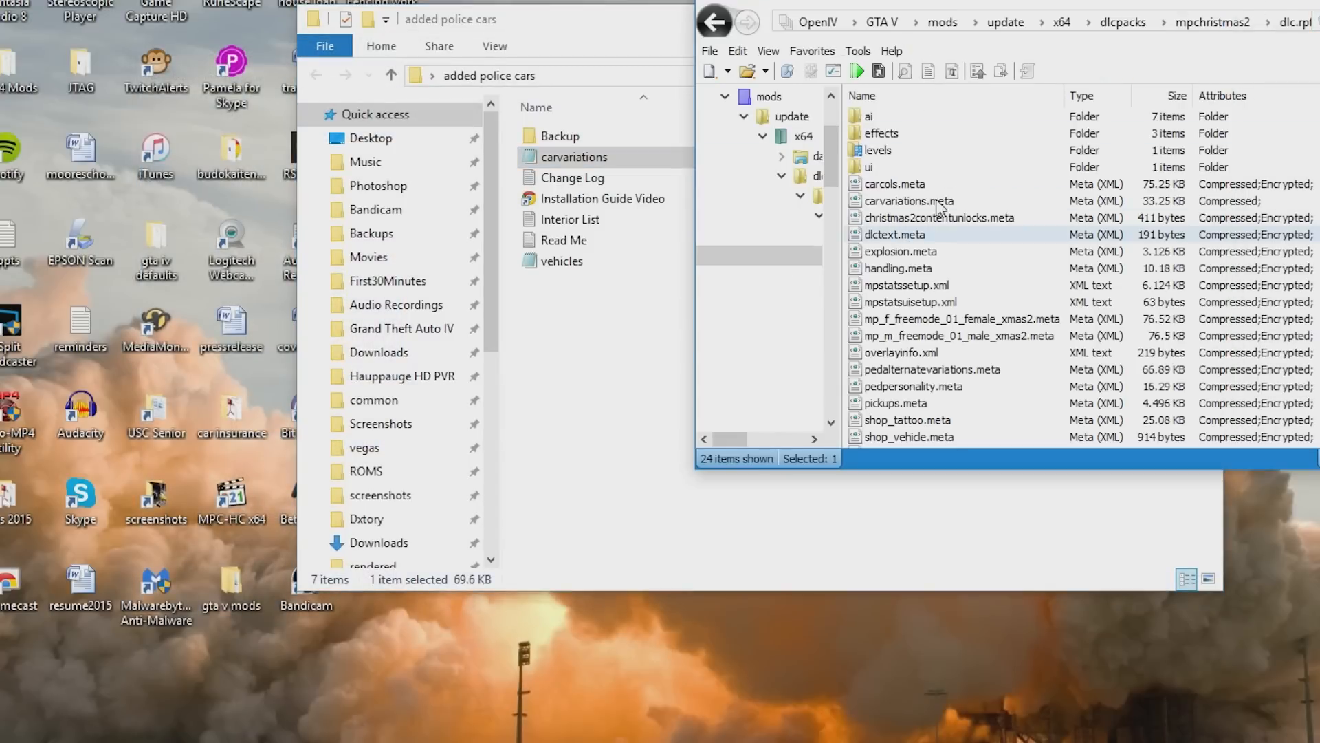
drag(914, 201, 915, 558)
drag(883, 683, 894, 684)
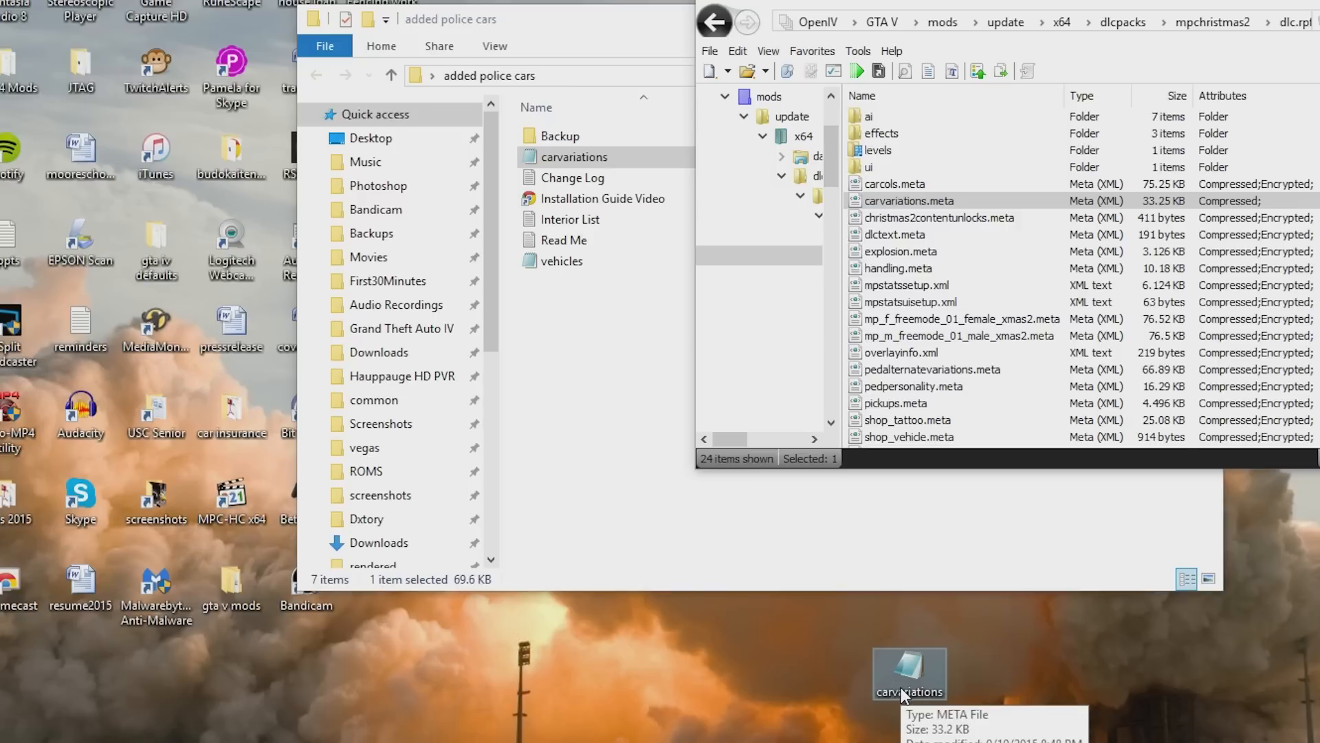
double_click(901, 682)
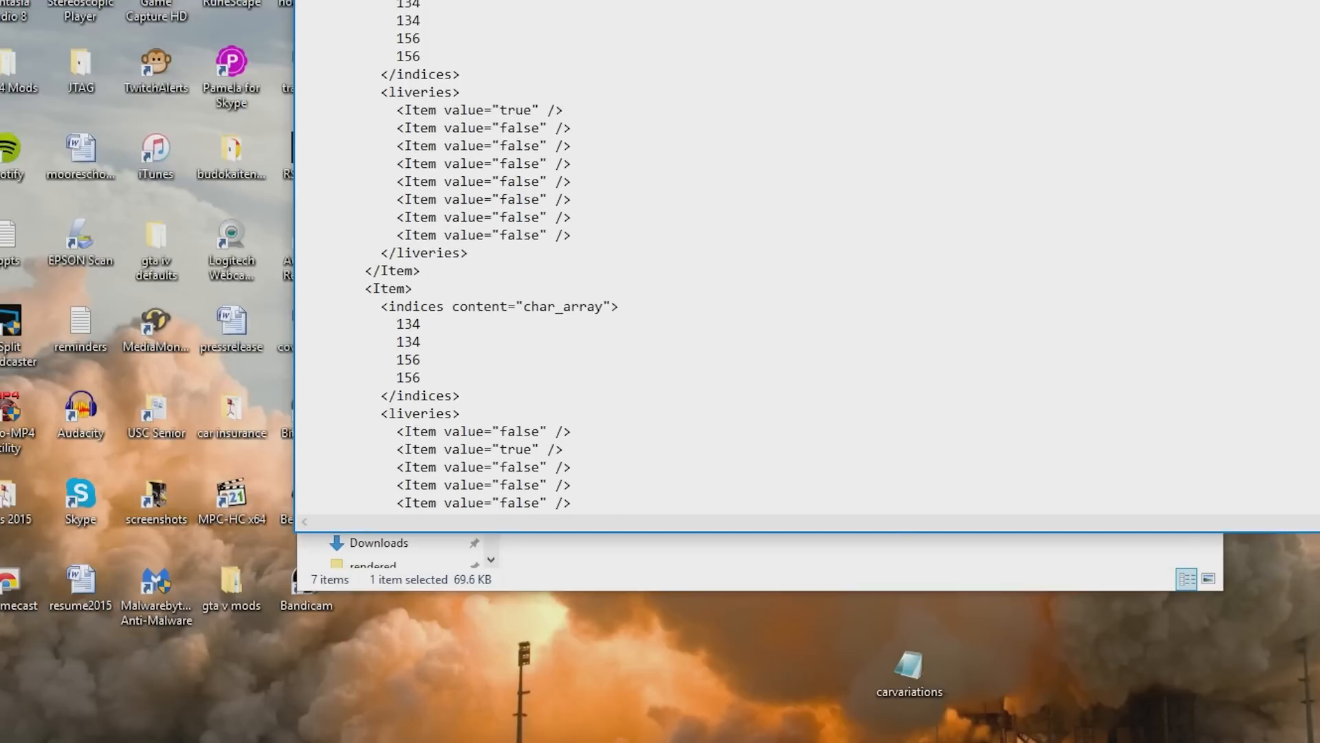
- Paste the copied NewPoliceCar1 item block into the exported carvariations.meta just before the volvo item
scroll(804, 261, down, 8)
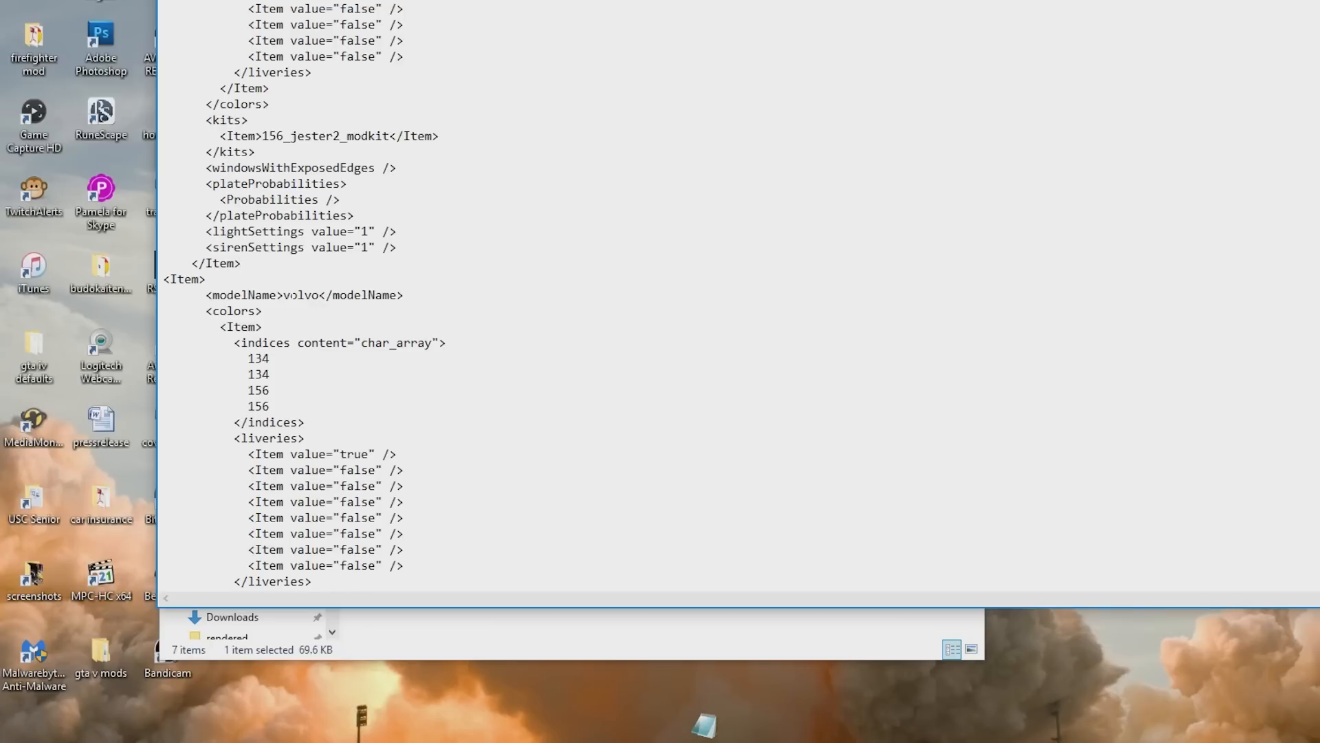
key(Return)
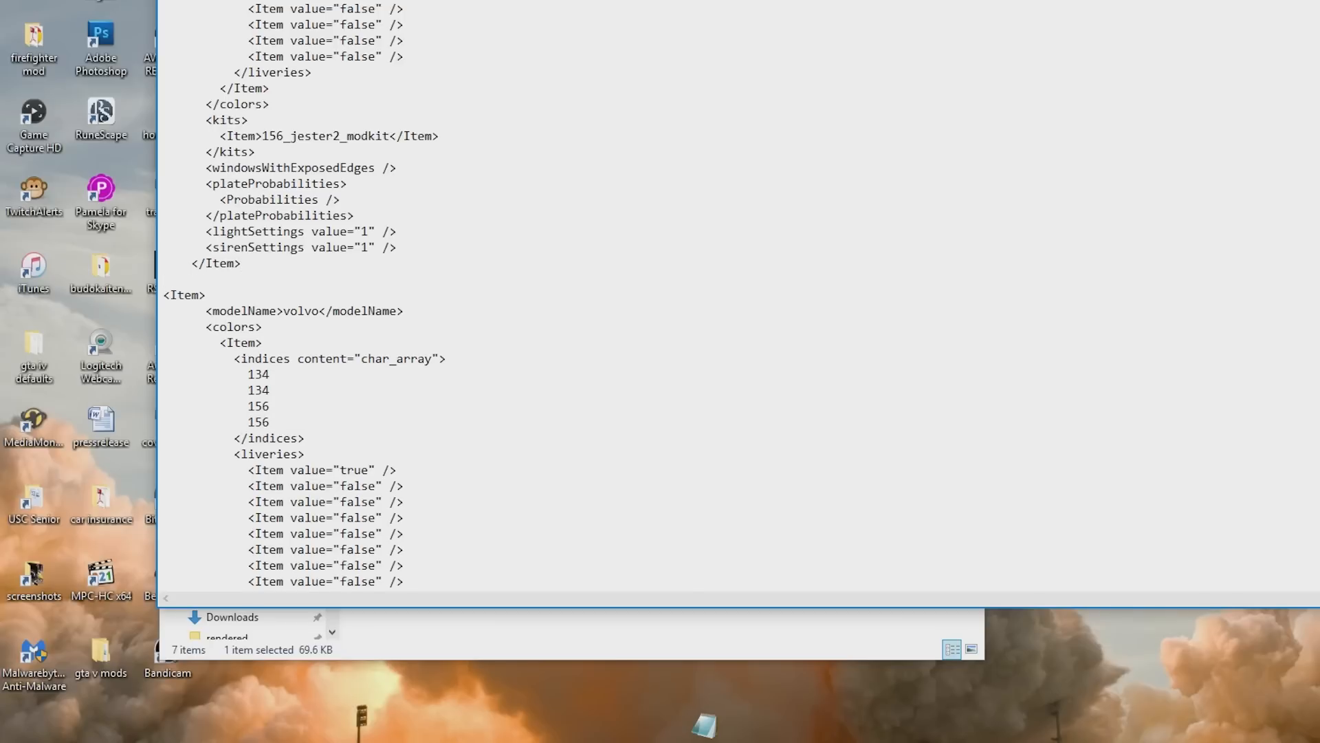
scroll(351, 168, up, 4)
right_click(358, 157)
click(277, 199)
scroll(277, 200, up, 6)
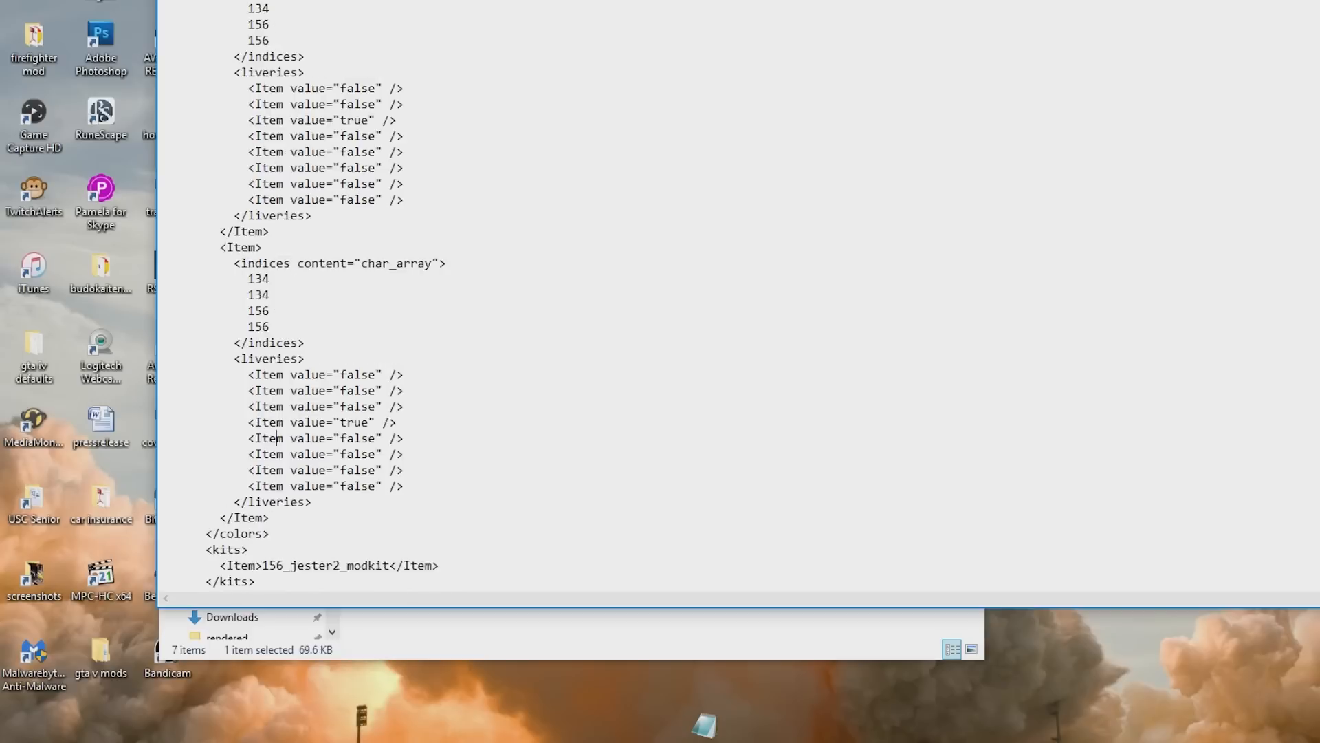
scroll(276, 199, down, 10)
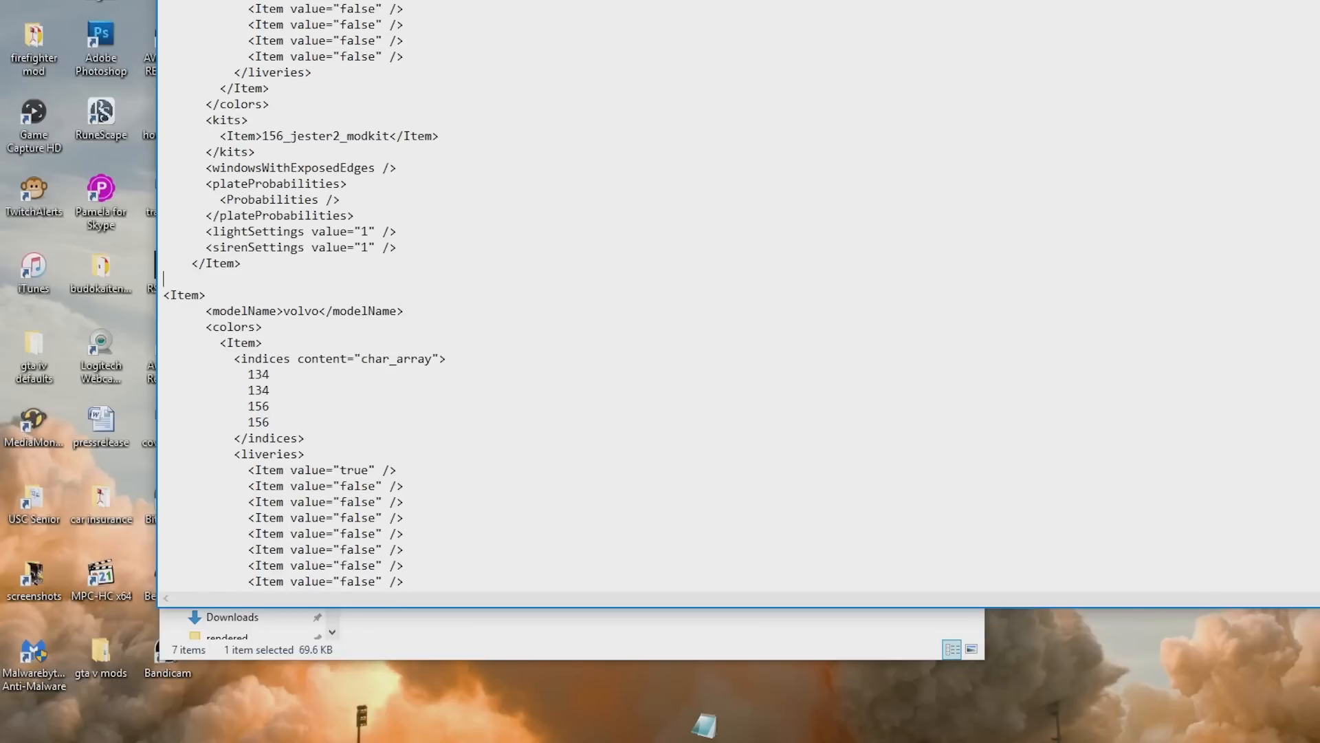
key(ctrl+v)
scroll(482, 295, down, 5)
scroll(481, 296, up, 15)
scroll(314, 296, up, 12)
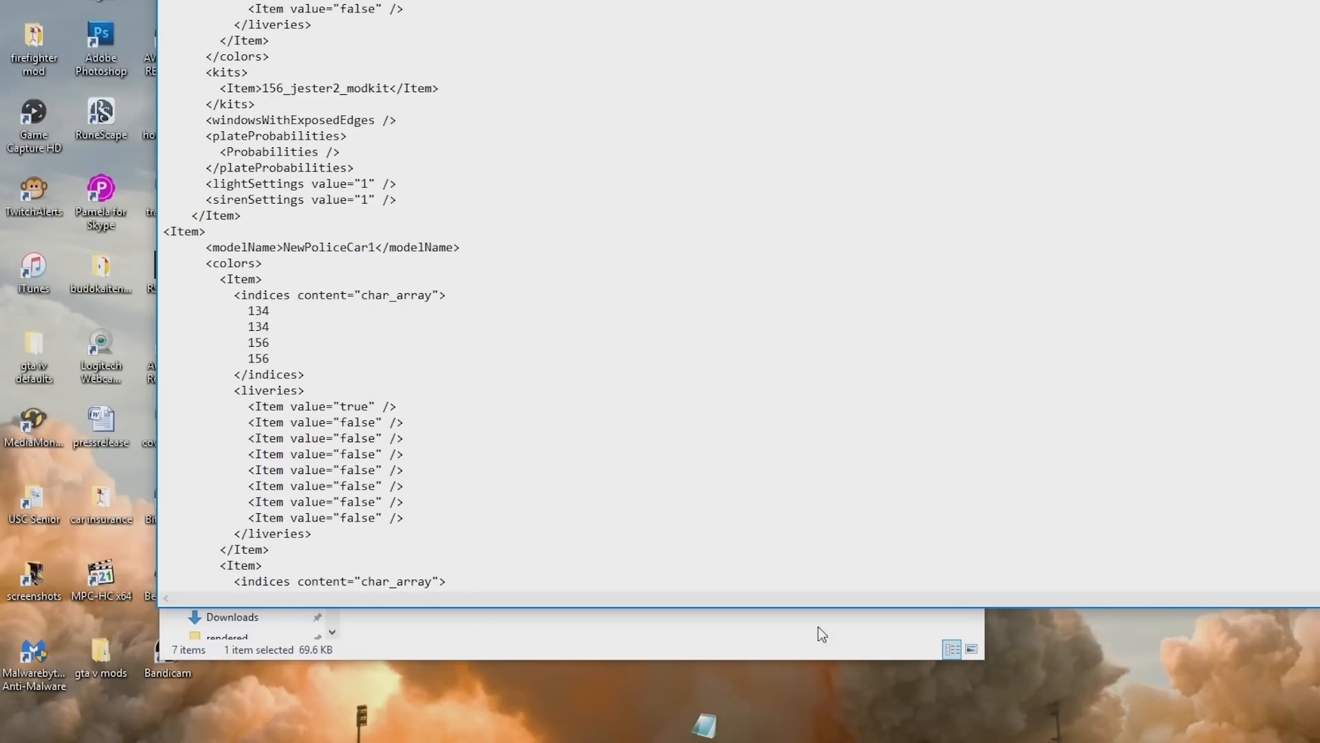
- Open the podominator 1.1 folder from the desktop
drag(766, 1, 923, 64)
click(292, 156)
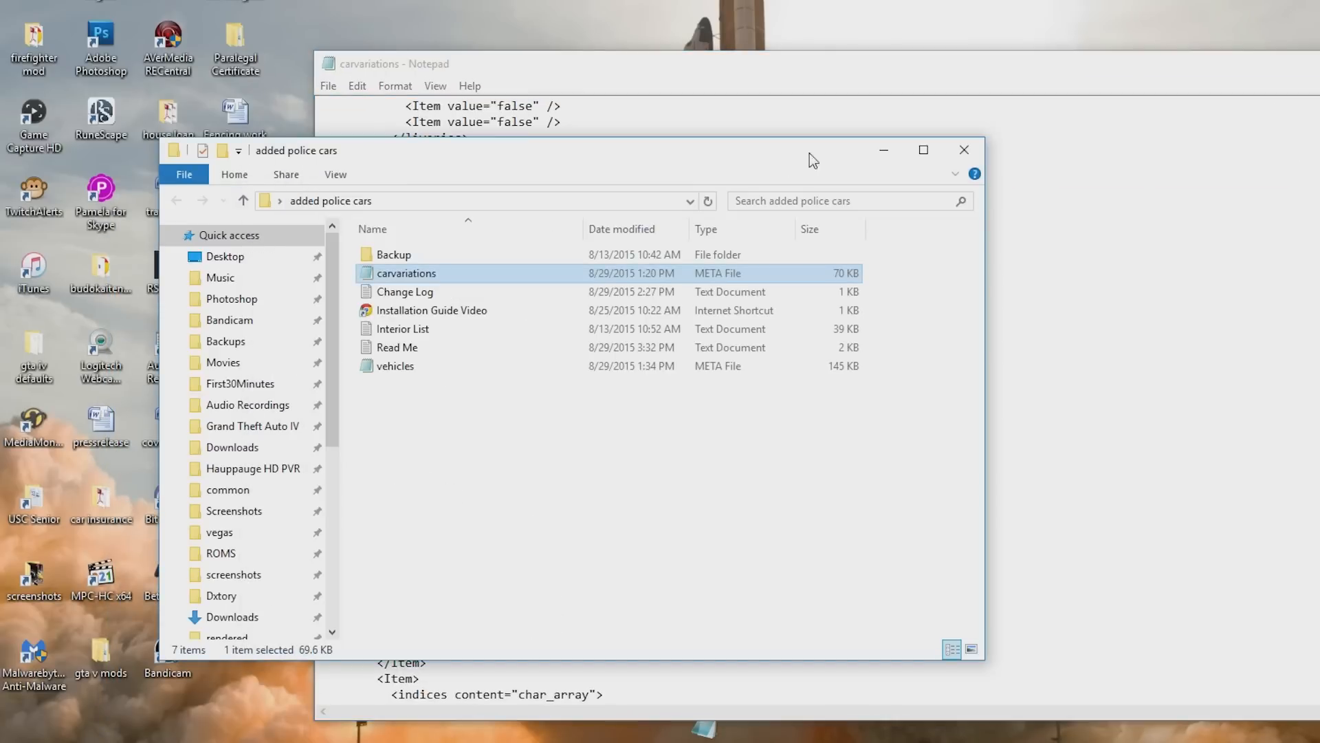
click(881, 150)
drag(797, 67, 936, 46)
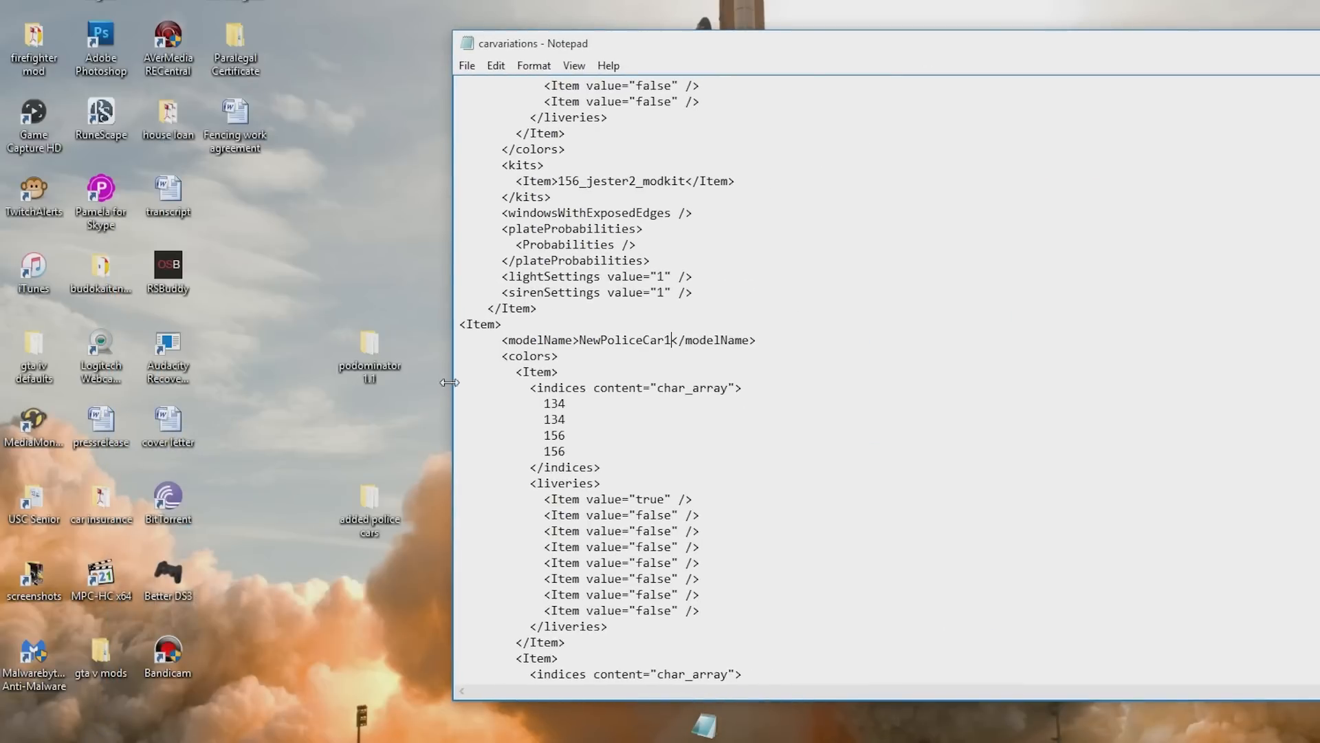
double_click(382, 357)
drag(493, 207, 168, 288)
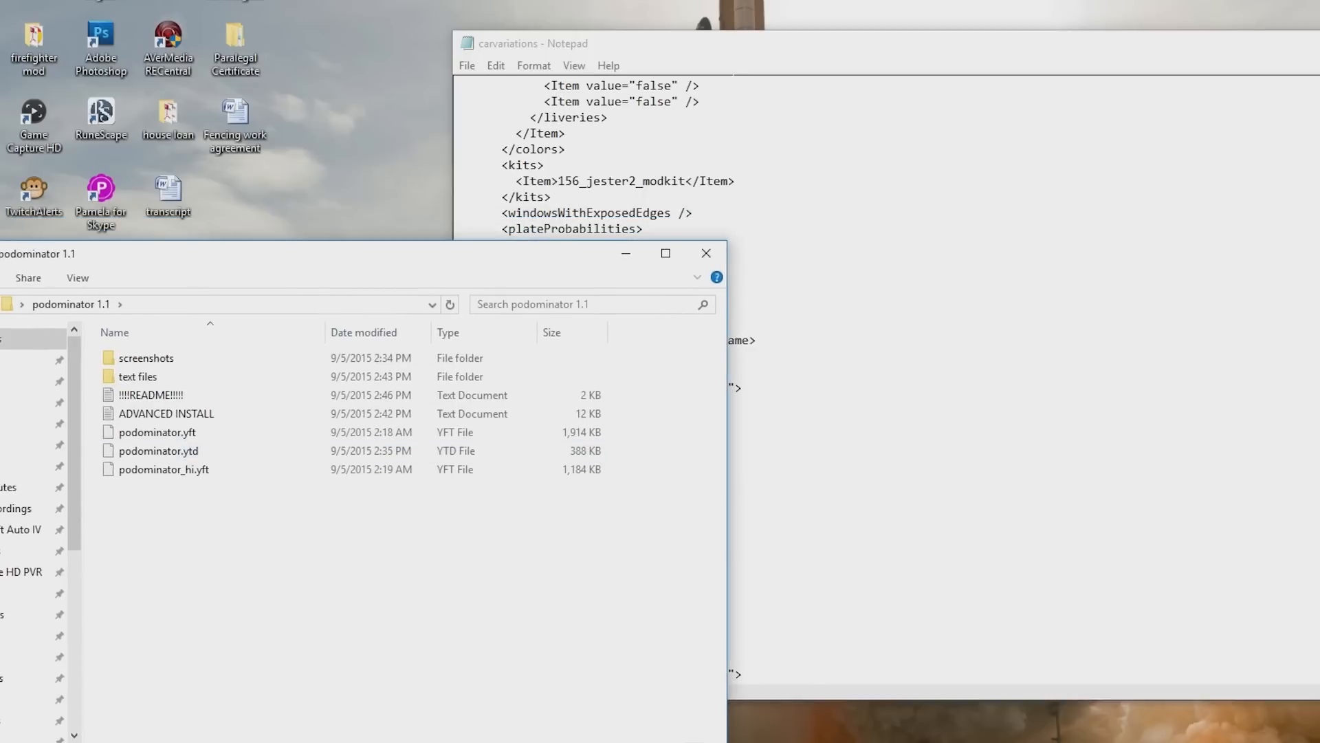
- Change the pasted item's modelName in carvariations.meta from NewPoliceCar1 to podominator
click(728, 56)
key(BackSpace)
key(BackSpace)
key(BackSpace)
key(BackSpace)
key(BackSpace)
key(BackSpace)
key(BackSpace)
key(BackSpace)
key(BackSpace)
key(BackSpace)
key(BackSpace)
key(BackSpace)
key(BackSpace)
text(podomina)
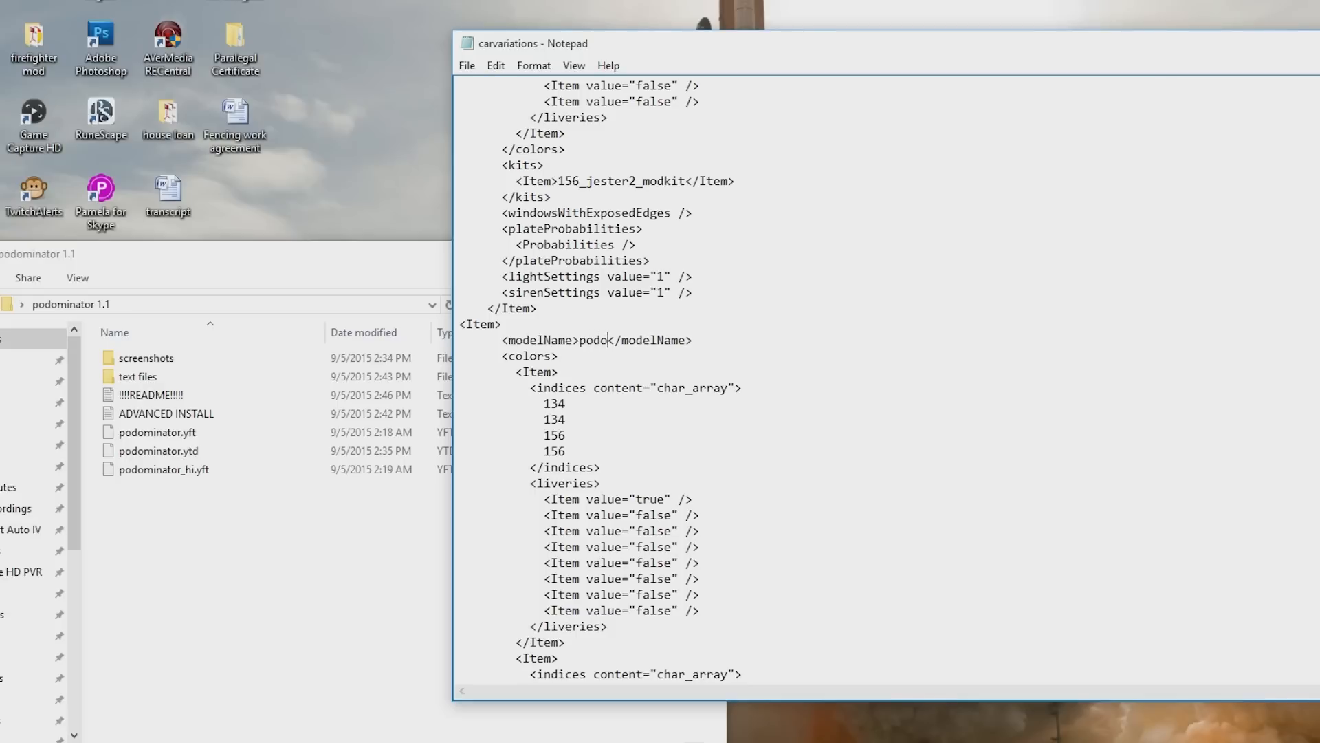
text(tor)
- Save carvariations.meta and close Notepad
drag(1298, 52, 1148, 39)
scroll(811, 372, down, 15)
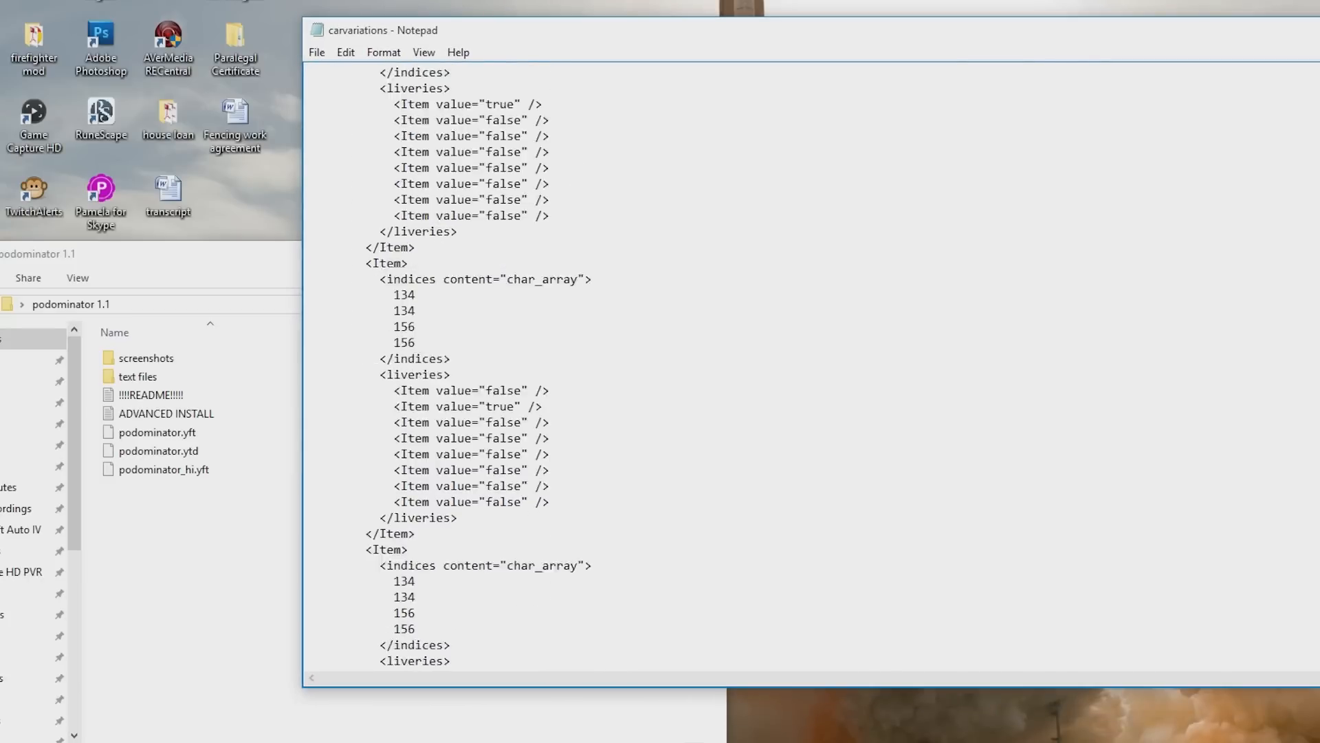
scroll(812, 371, down, 5)
scroll(812, 371, up, 5)
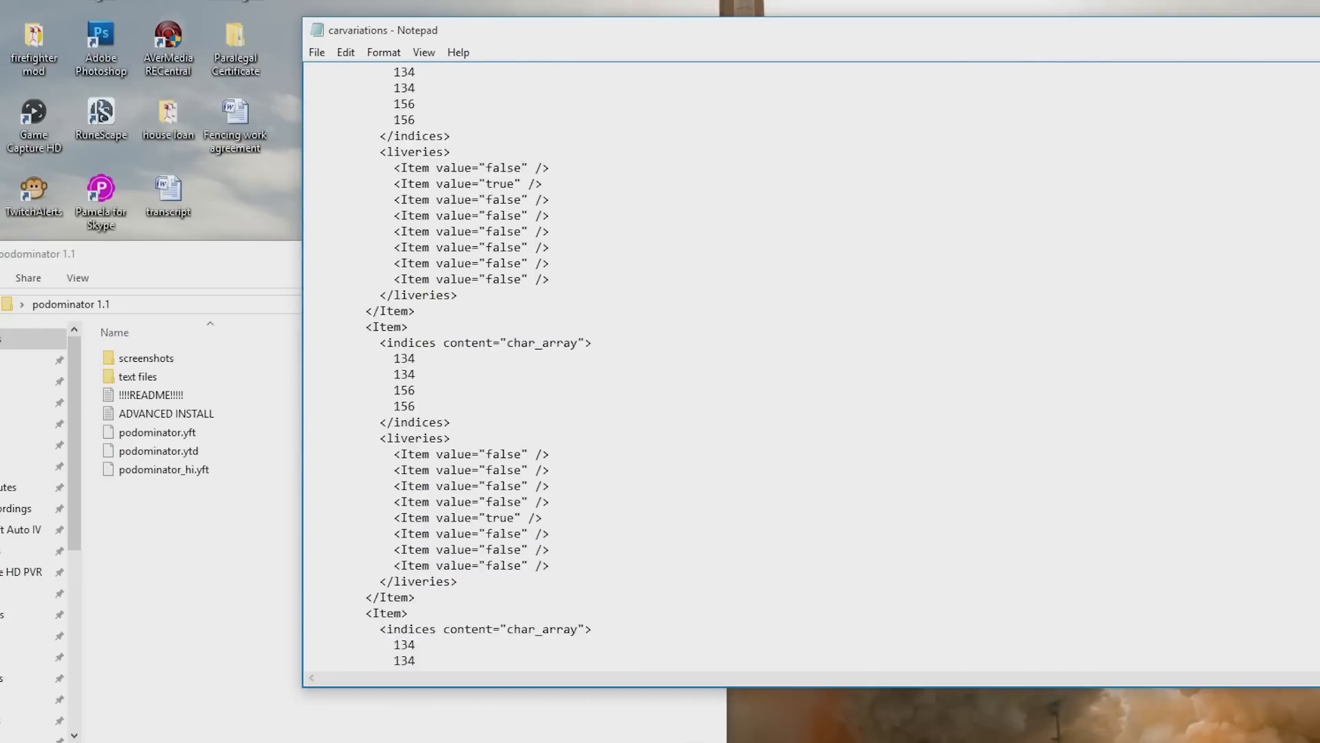
click(315, 52)
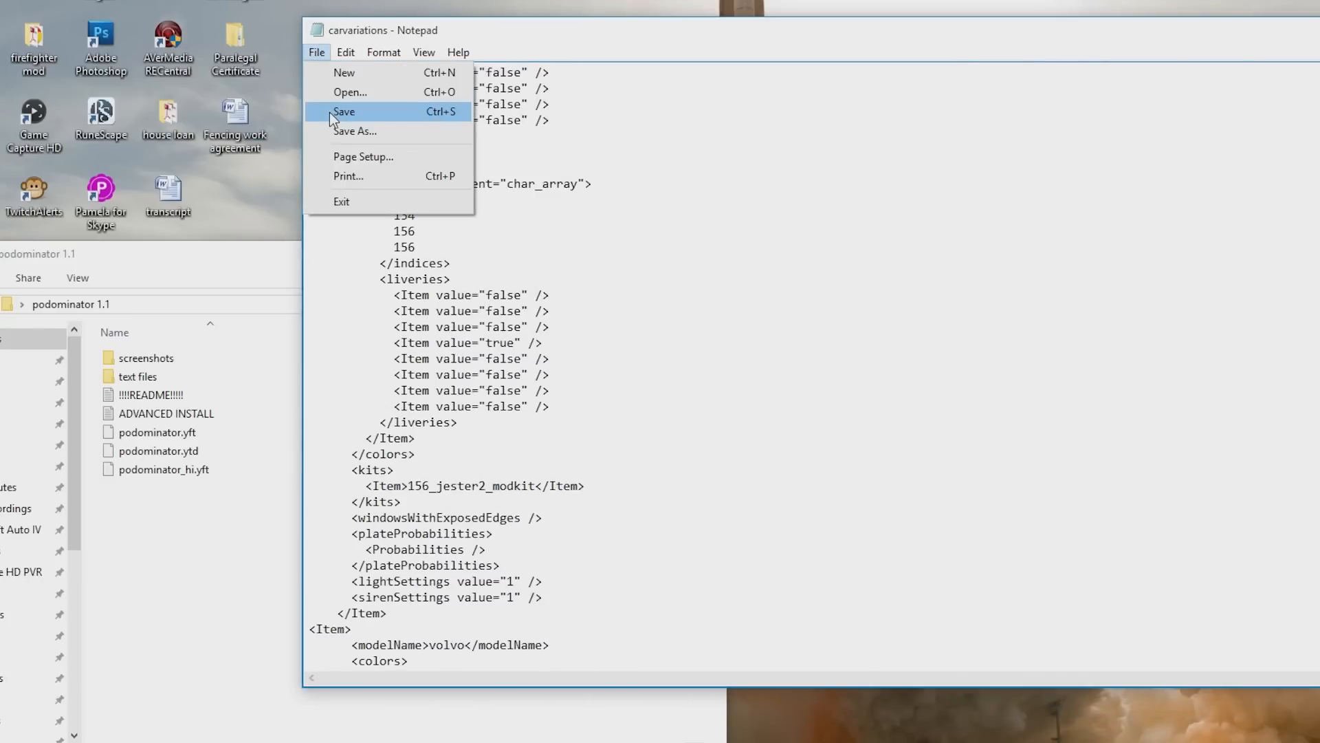
click(328, 113)
key(alt+F4)
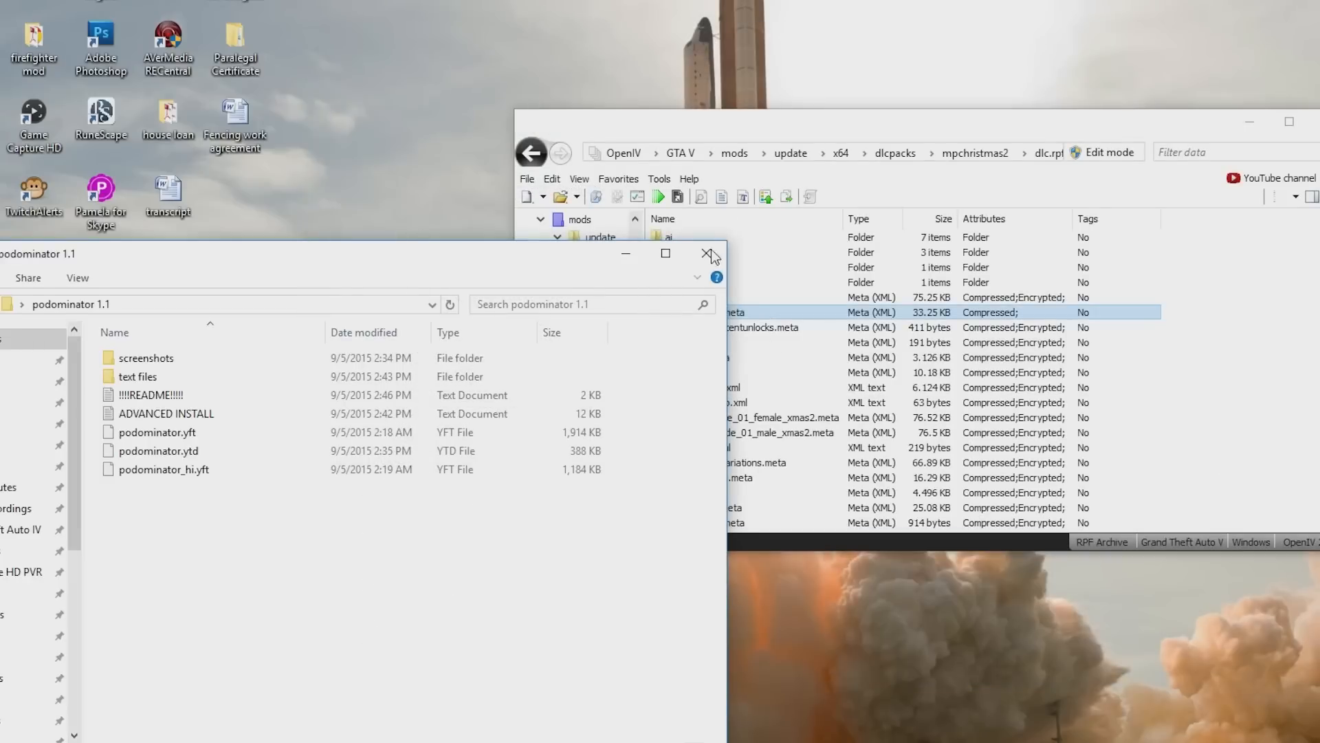
- Turn on Edit mode in OpenIV and import the edited carvariations.meta back into dlc.rpf
click(771, 125)
click(492, 272)
click(633, 258)
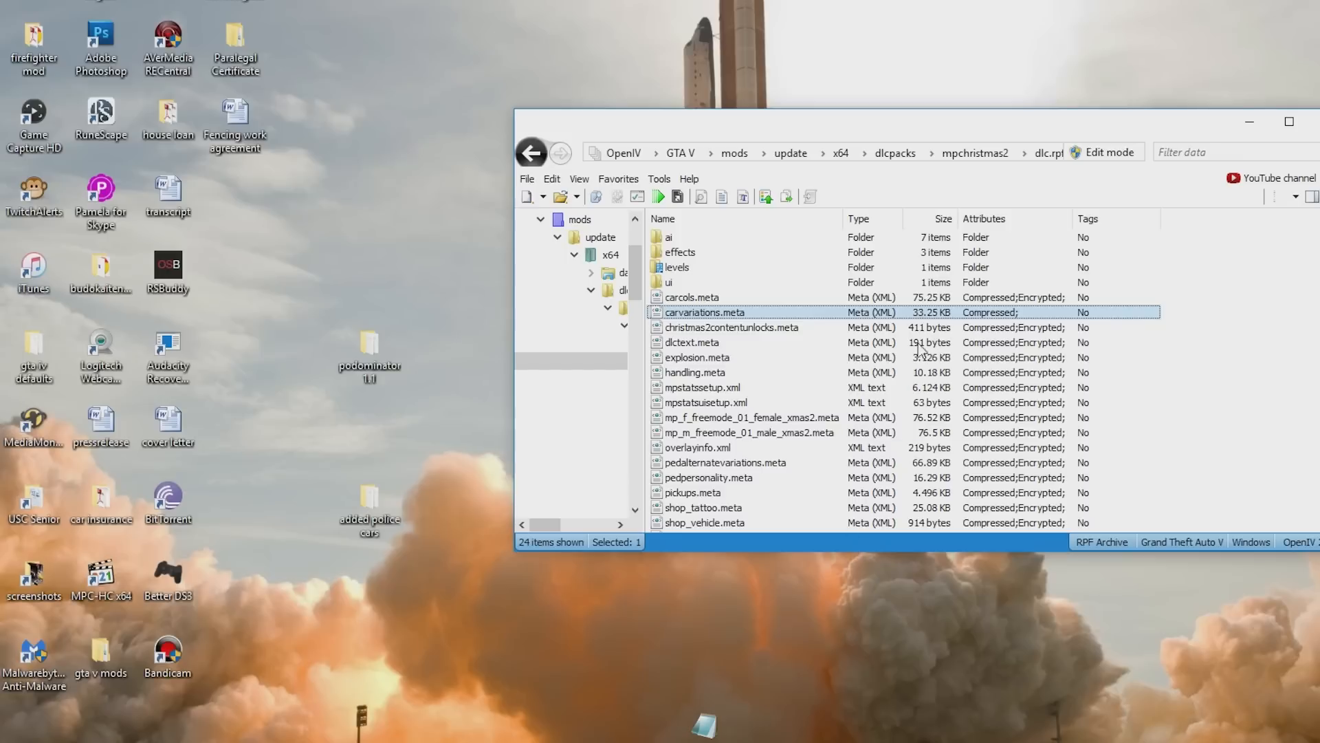
click(1103, 153)
click(763, 473)
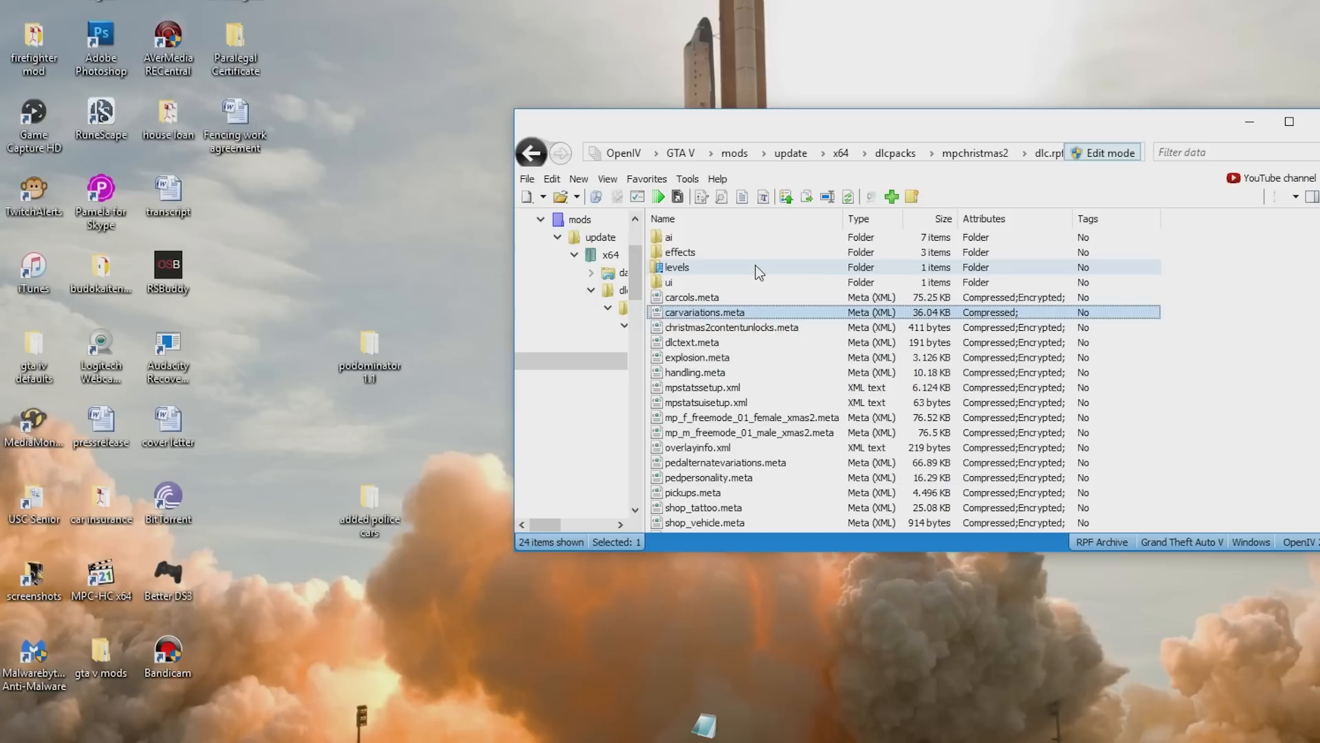
- Browse dlc.rpf's levels folder to vehicles.meta and open the mod's vehicles file in Notepad
double_click(691, 267)
double_click(677, 237)
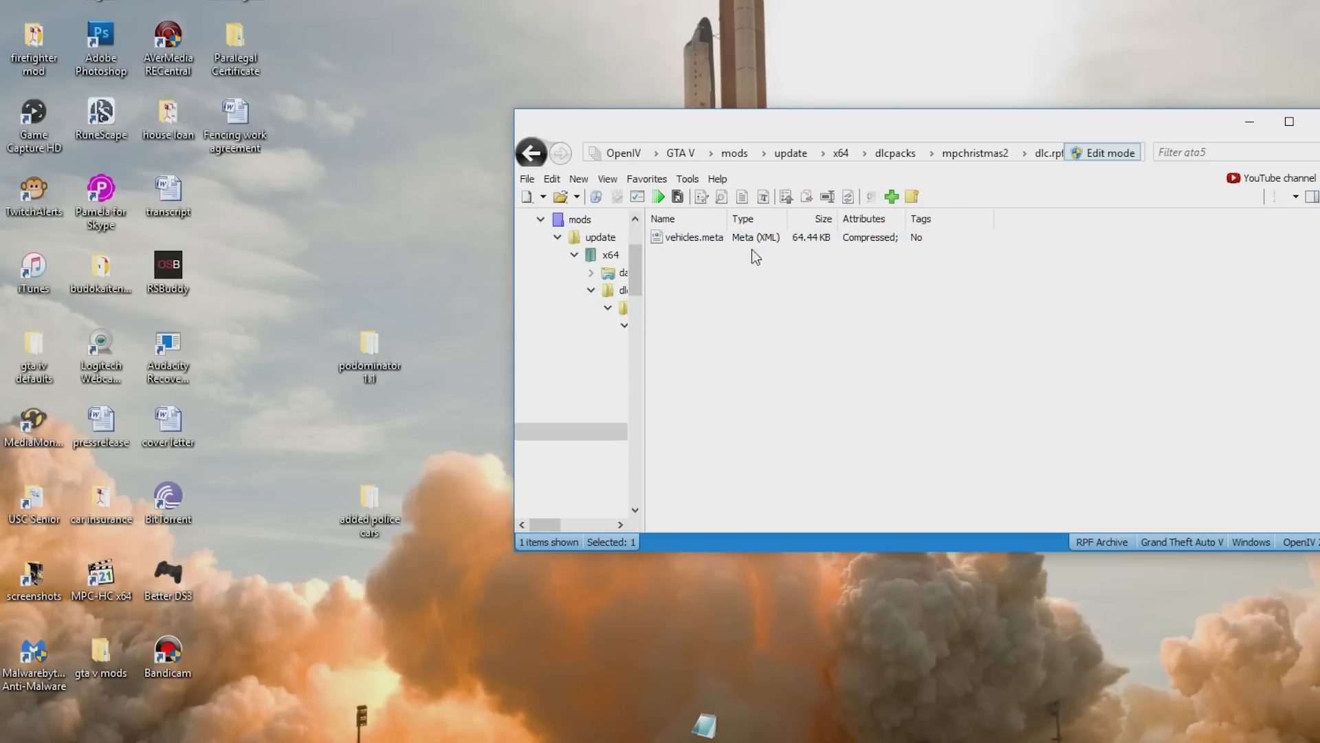
double_click(364, 509)
double_click(390, 366)
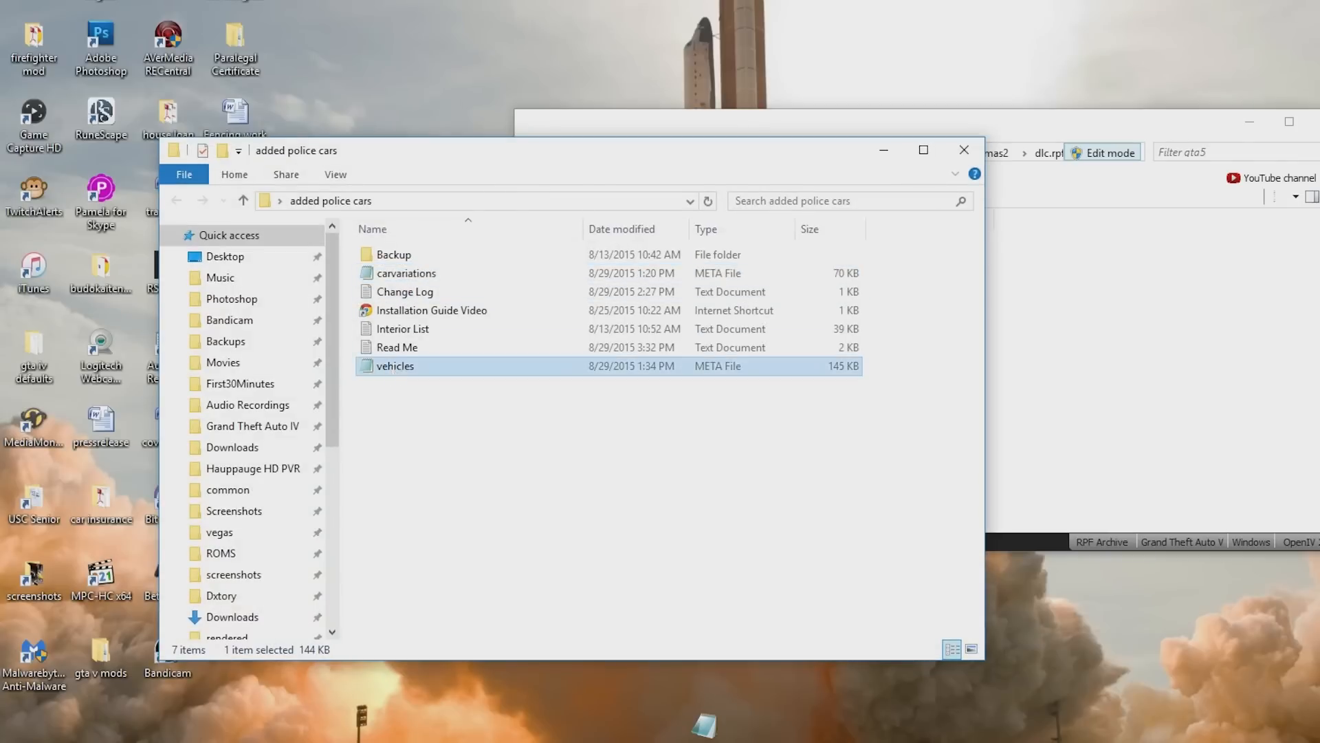
- Copy the NewPoliceCar1 item block from the mod's vehicles file and close Notepad
scroll(811, 365, down, 5)
scroll(811, 365, up, 5)
drag(316, 151, 387, 406)
right_click(491, 358)
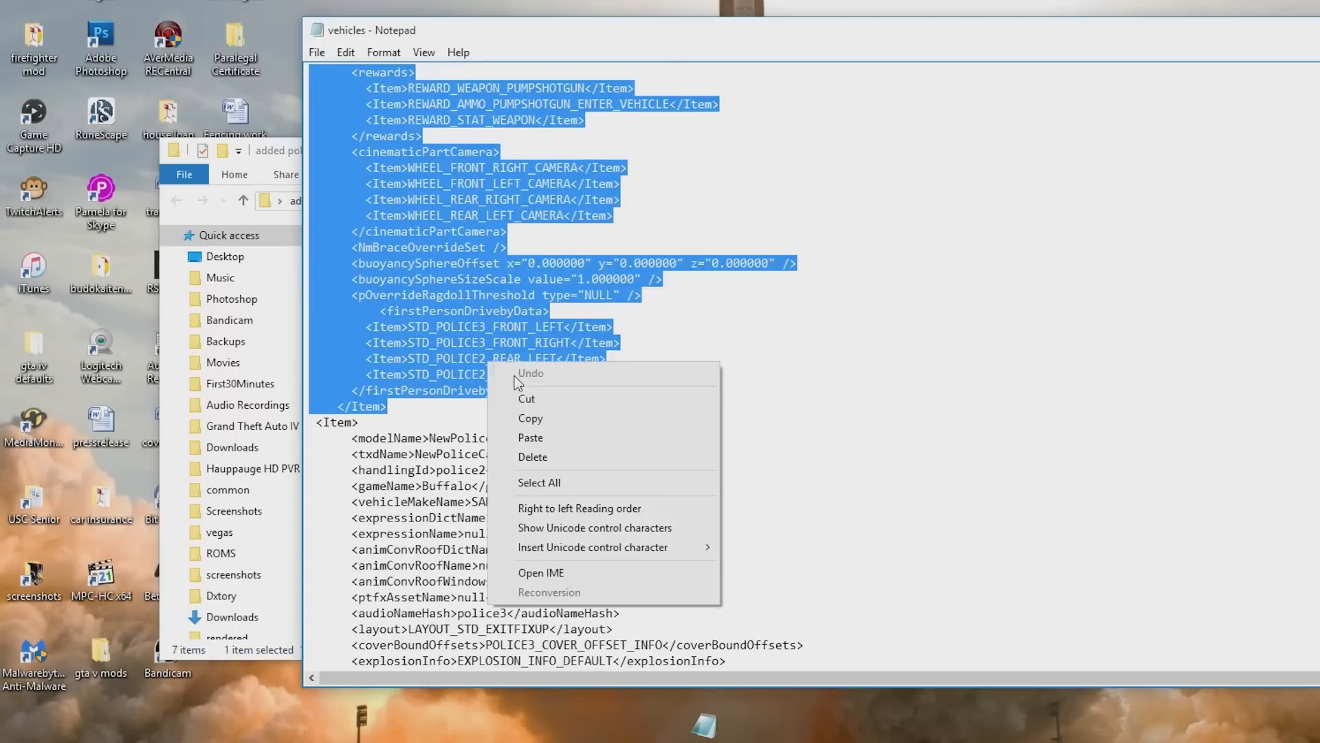
click(536, 415)
click(1319, 31)
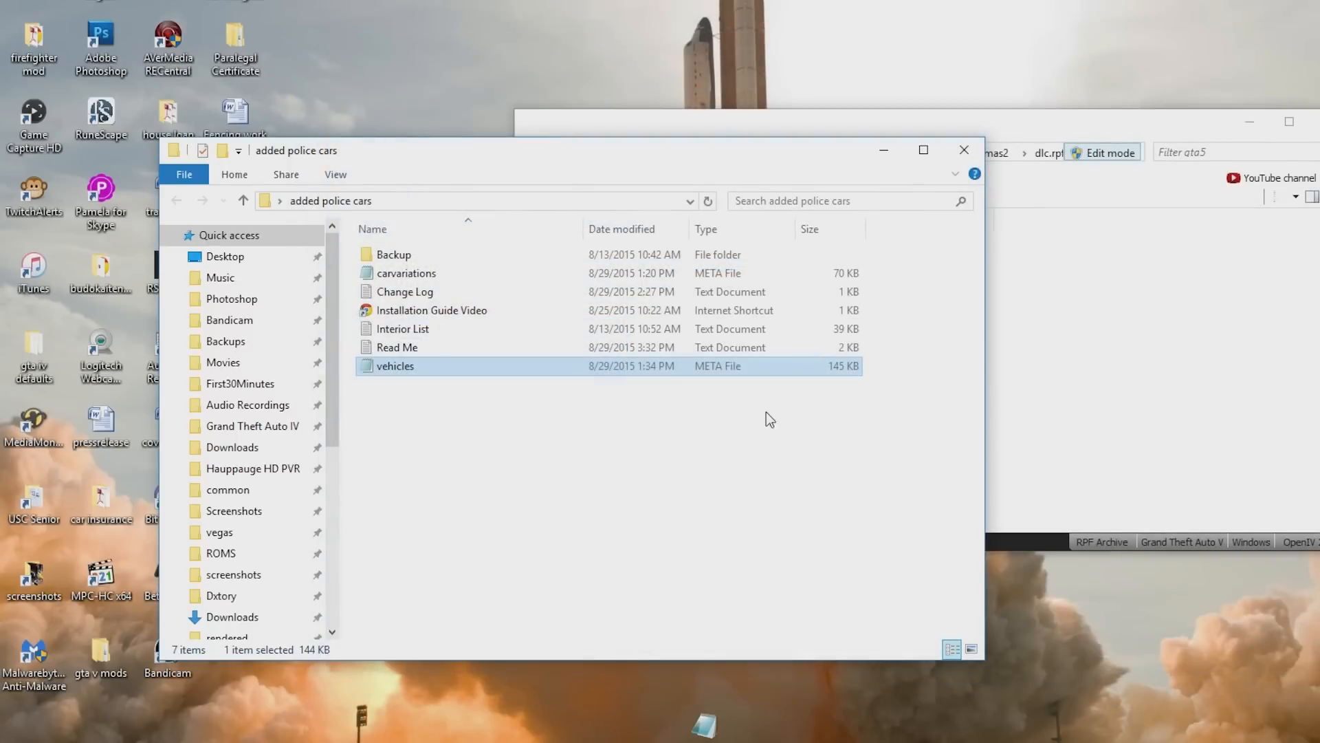
- Export vehicles.meta from dlc.rpf's levels folder to the desktop and open it in Notepad
click(879, 153)
click(699, 241)
drag(699, 240, 699, 592)
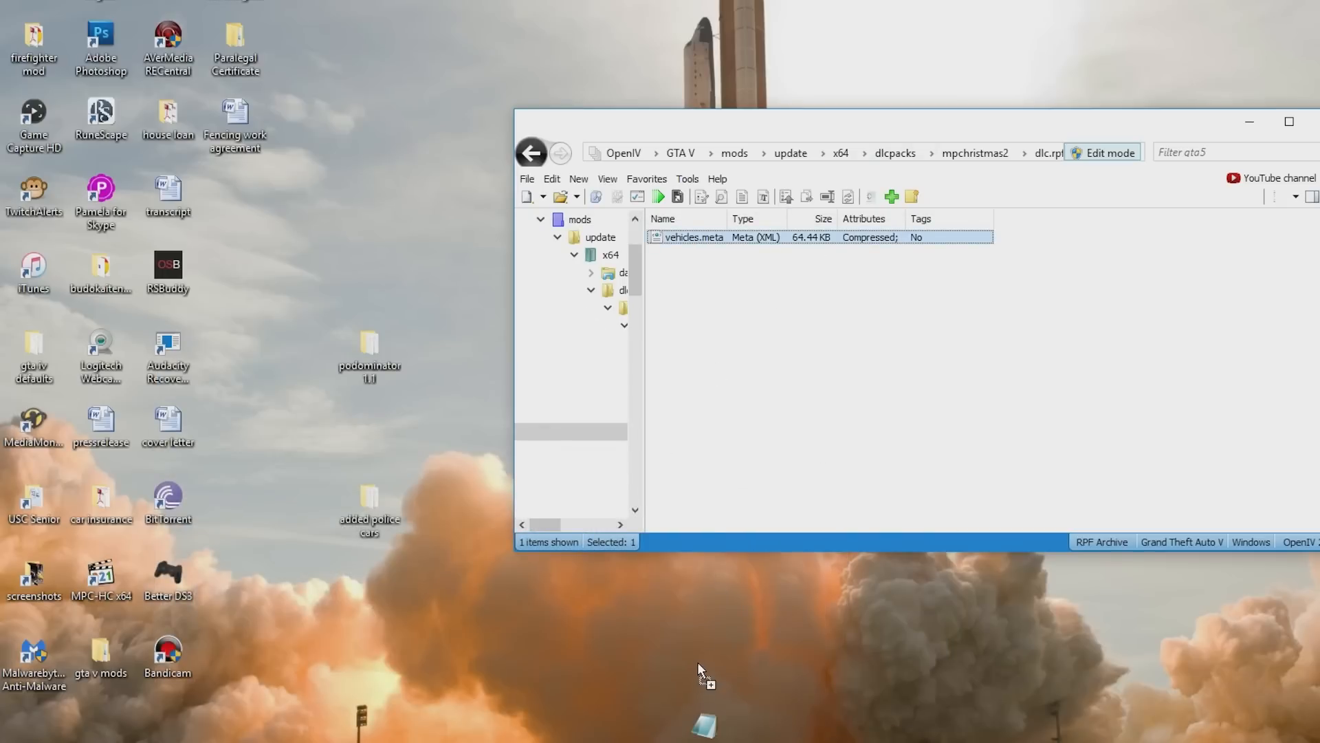
drag(698, 661, 715, 676)
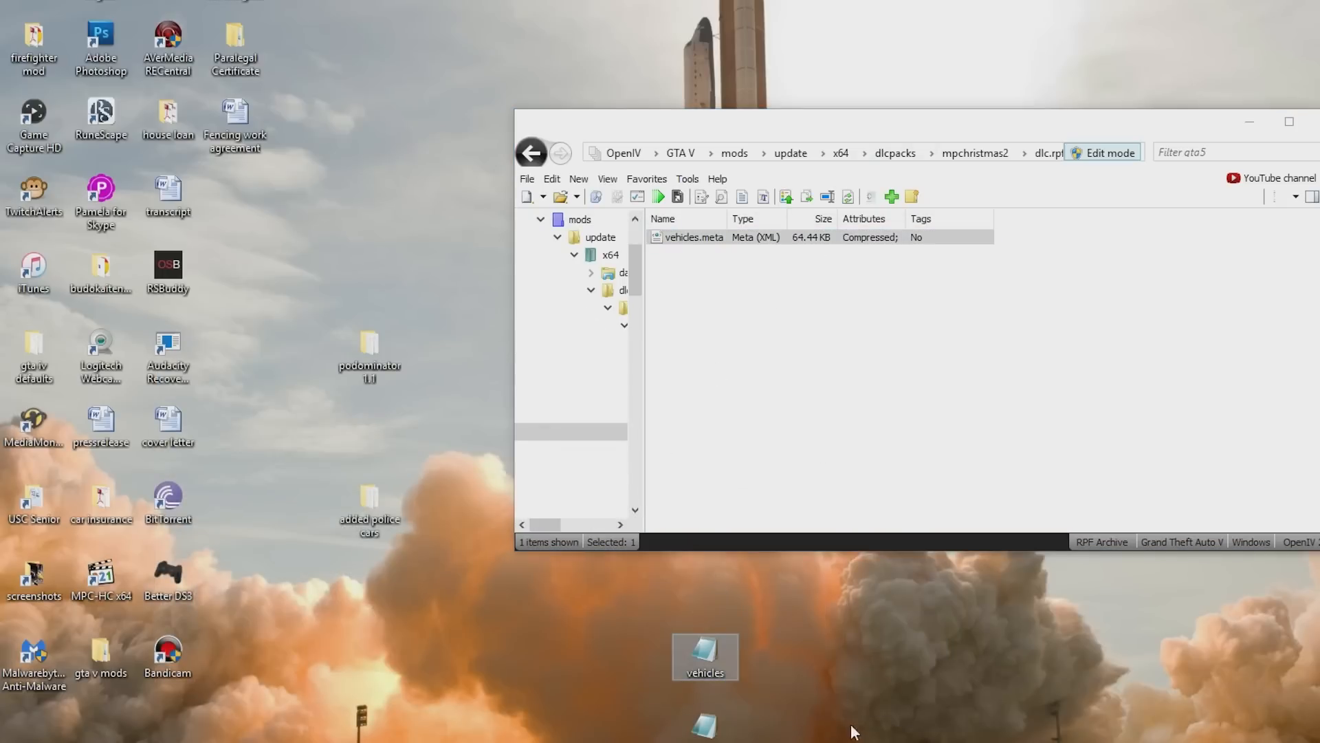
double_click(686, 650)
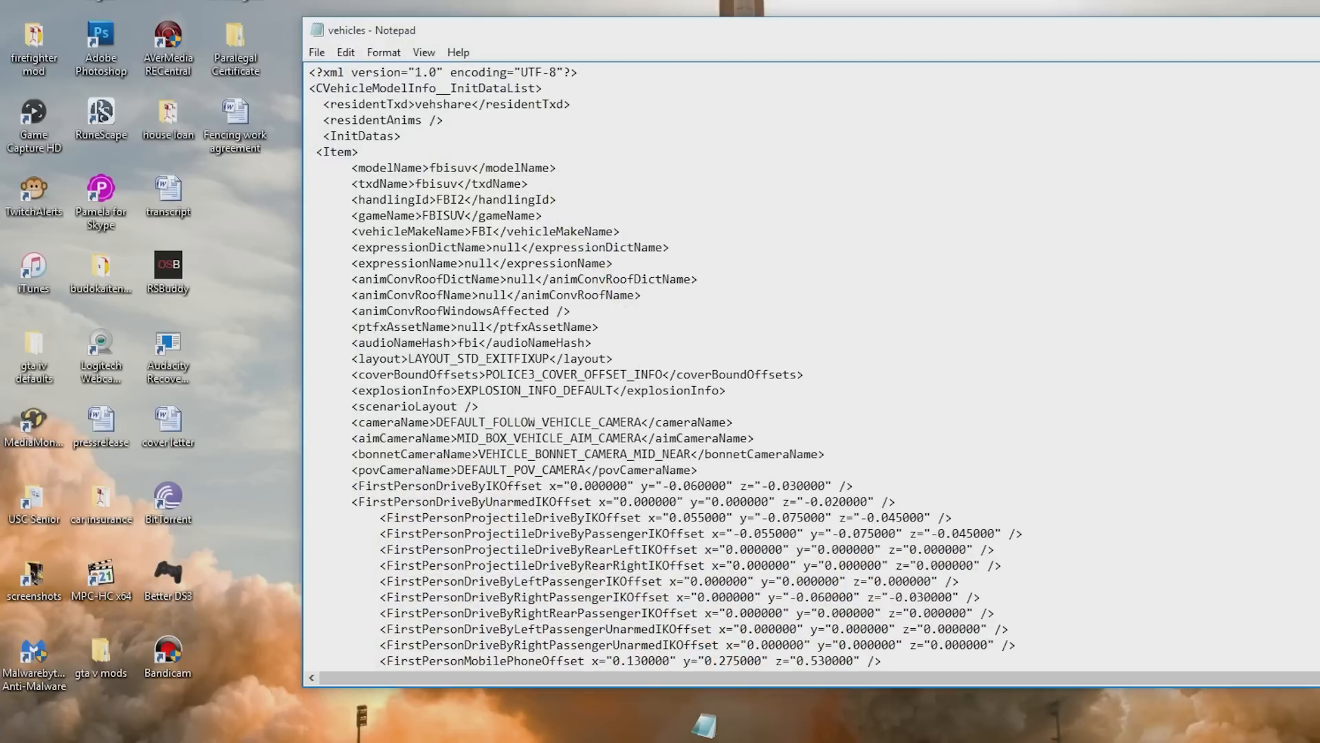
- Paste the copied NewPoliceCar1 item block into the exported vehicles.meta just before the volvo item
scroll(812, 365, down, 20)
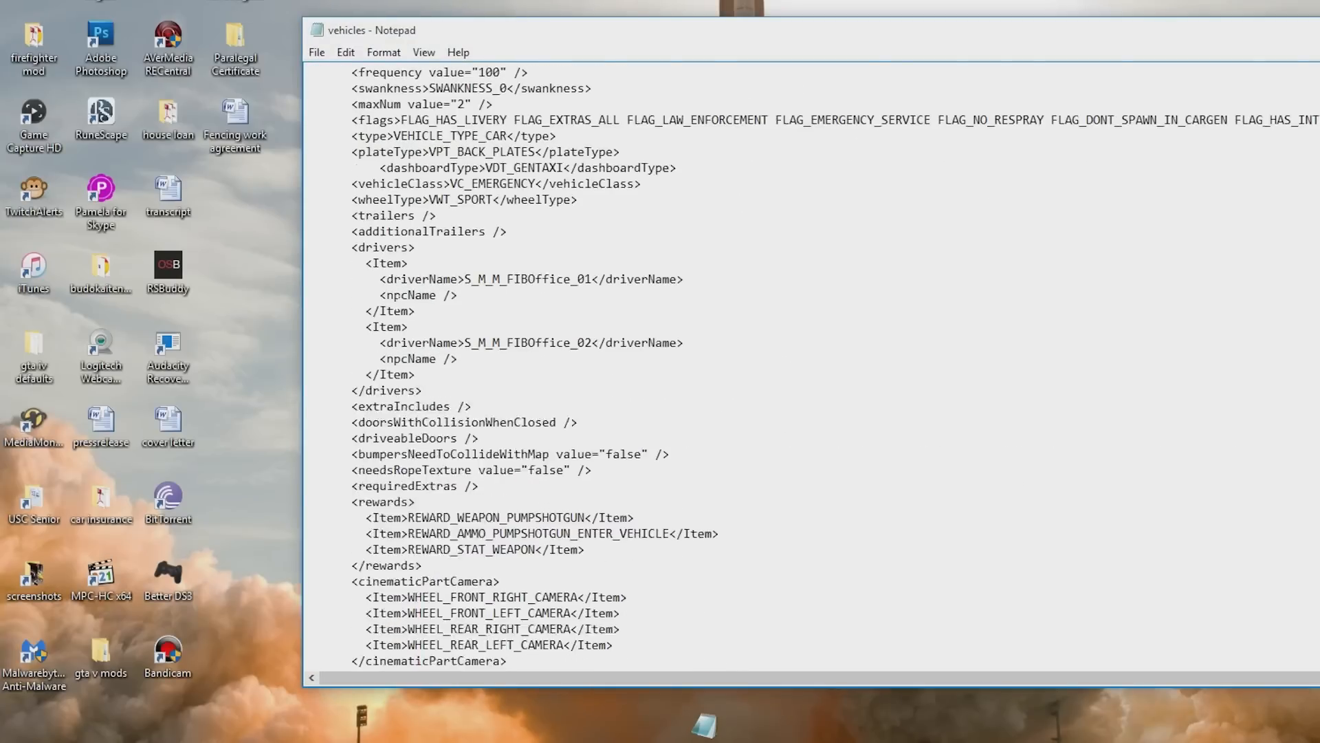
scroll(811, 365, down, 2)
scroll(812, 364, down, 20)
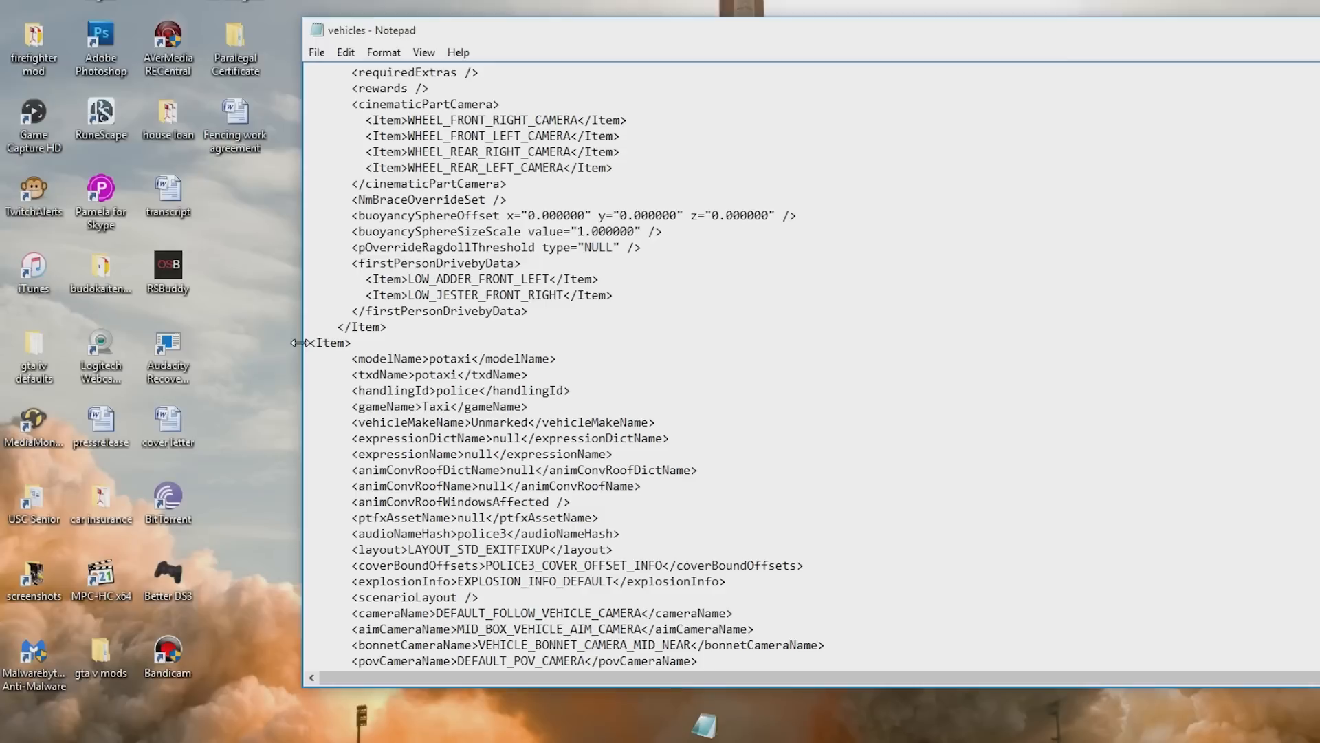
scroll(300, 343, down, 5)
scroll(812, 365, down, 20)
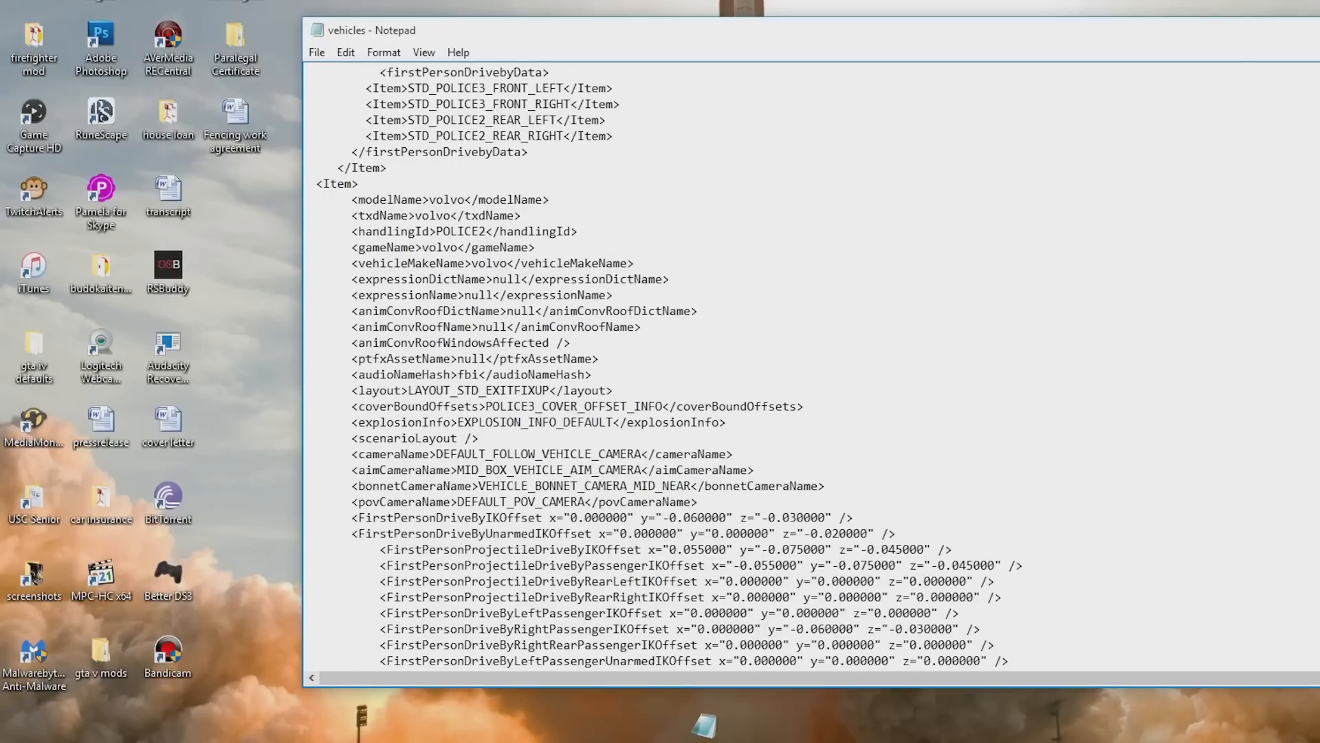
key(Return)
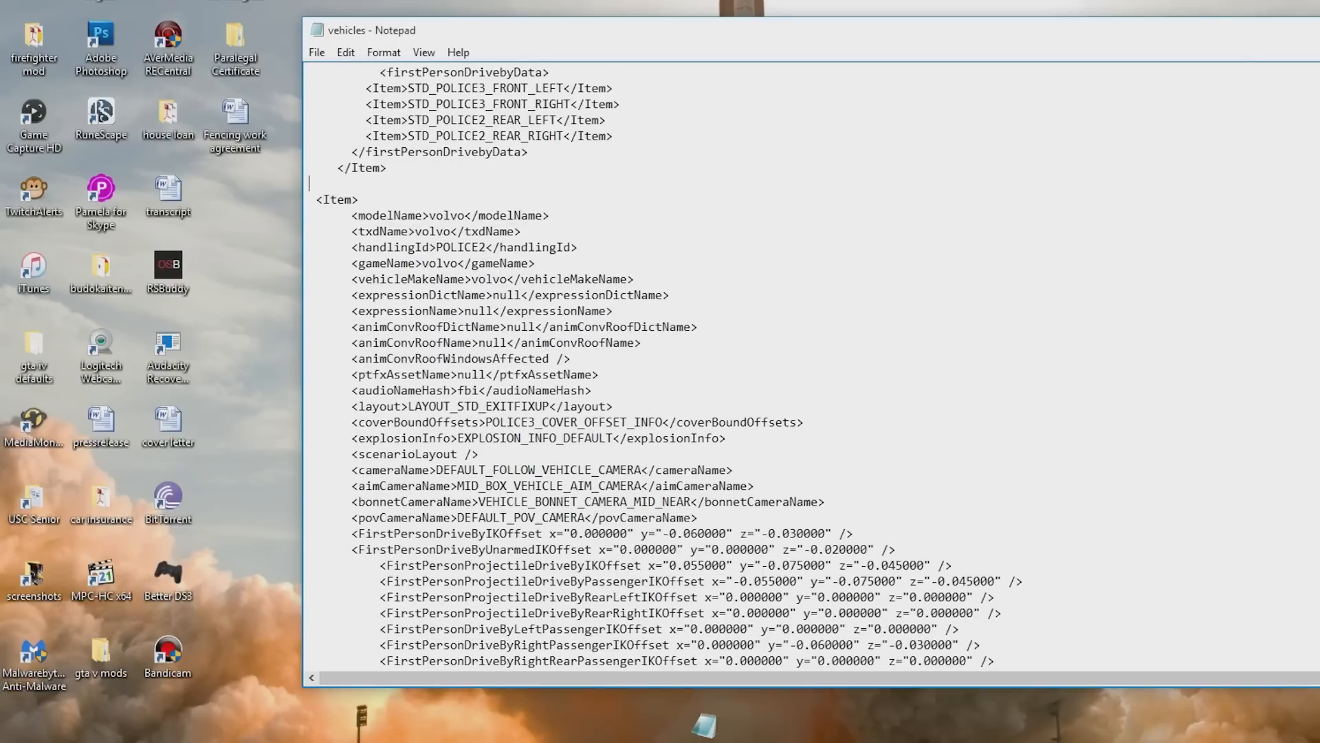
key(ctrl+v)
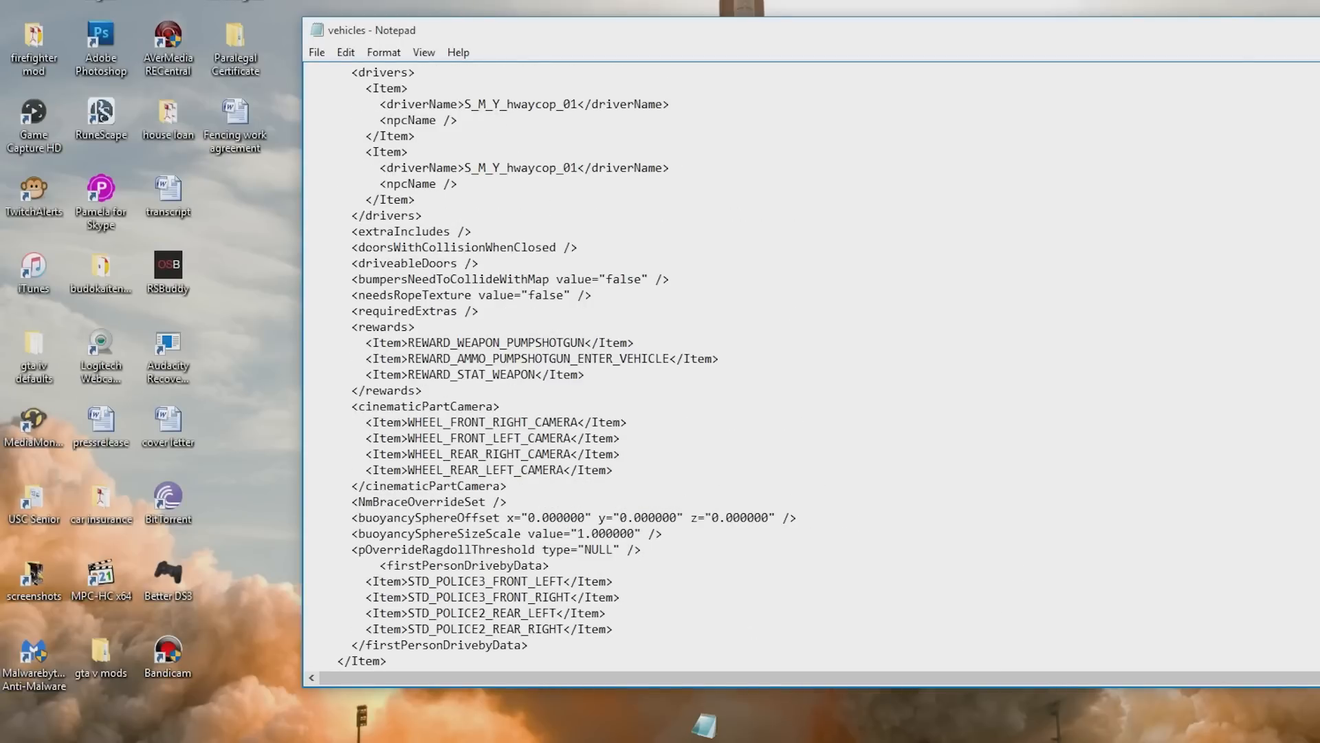
- Set the new item's modelName and txdName to podominator
scroll(811, 365, down, 2)
scroll(812, 364, up, 15)
scroll(812, 364, up, 20)
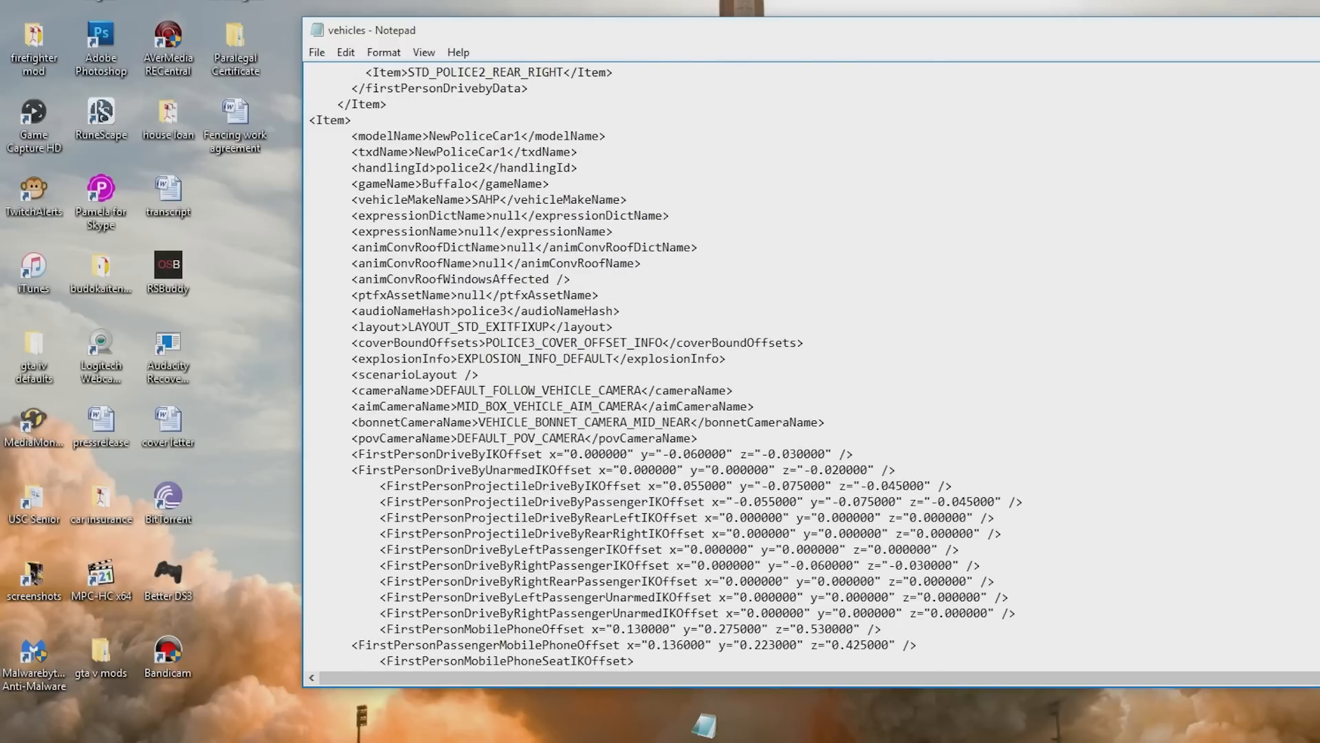
drag(596, 36, 790, 27)
key(BackSpace)
key(BackSpace)
key(BackSpace)
key(BackSpace)
key(BackSpace)
key(BackSpace)
key(BackSpace)
key(BackSpace)
key(BackSpace)
key(BackSpace)
key(BackSpace)
key(BackSpace)
key(BackSpace)
text(podominator)
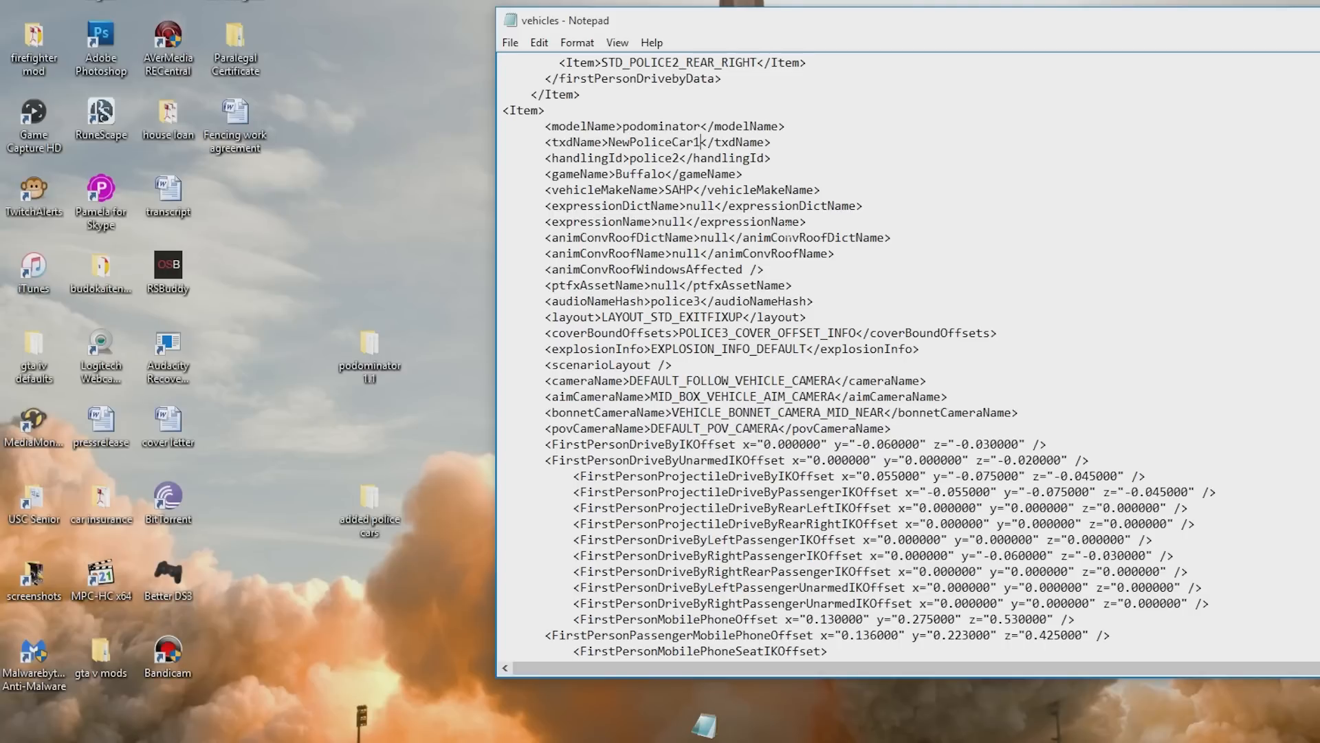
key(BackSpace)
key(BackSpace)
key(BackSpace)
key(BackSpace)
key(BackSpace)
key(BackSpace)
key(BackSpace)
key(BackSpace)
key(BackSpace)
key(BackSpace)
key(BackSpace)
key(BackSpace)
key(BackSpace)
text(podominator)
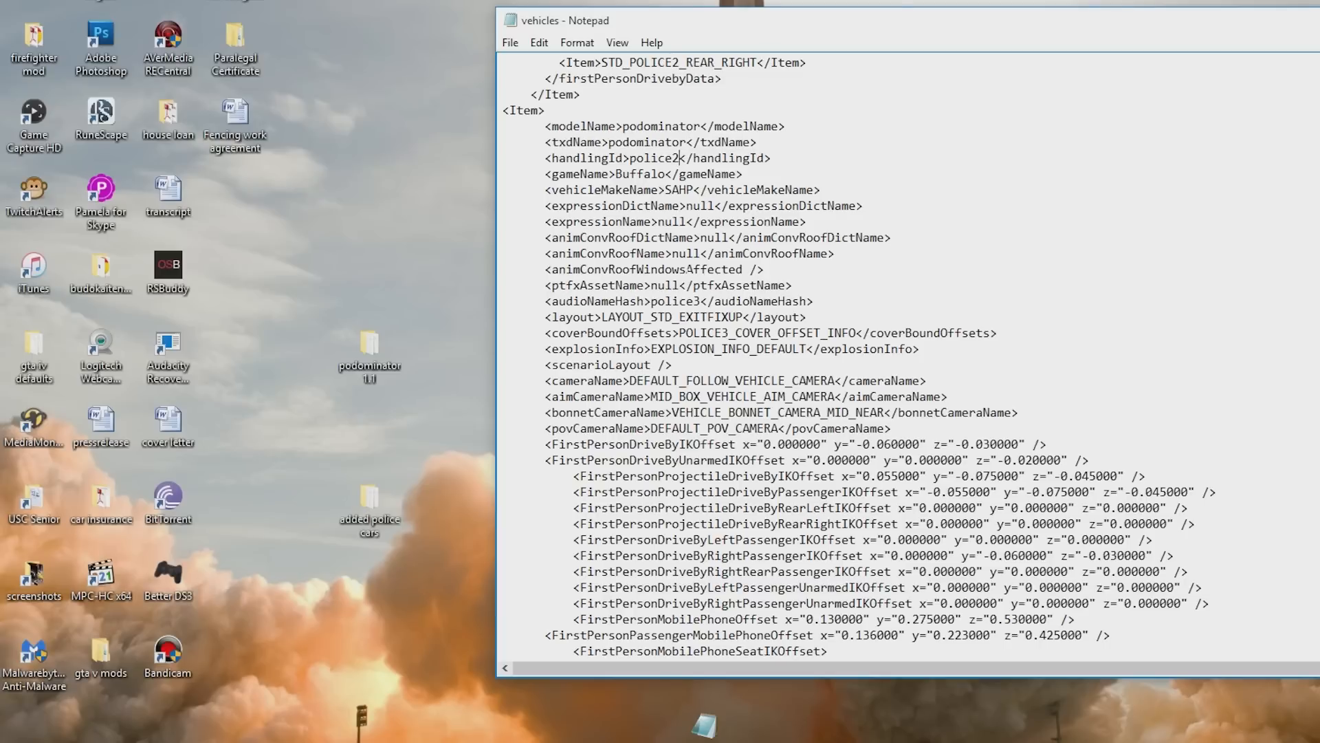
- Set the new item's handlingId to dominator and its gameName to Dominator
key(BackSpace)
key(BackSpace)
key(BackSpace)
key(BackSpace)
key(BackSpace)
key(BackSpace)
key(BackSpace)
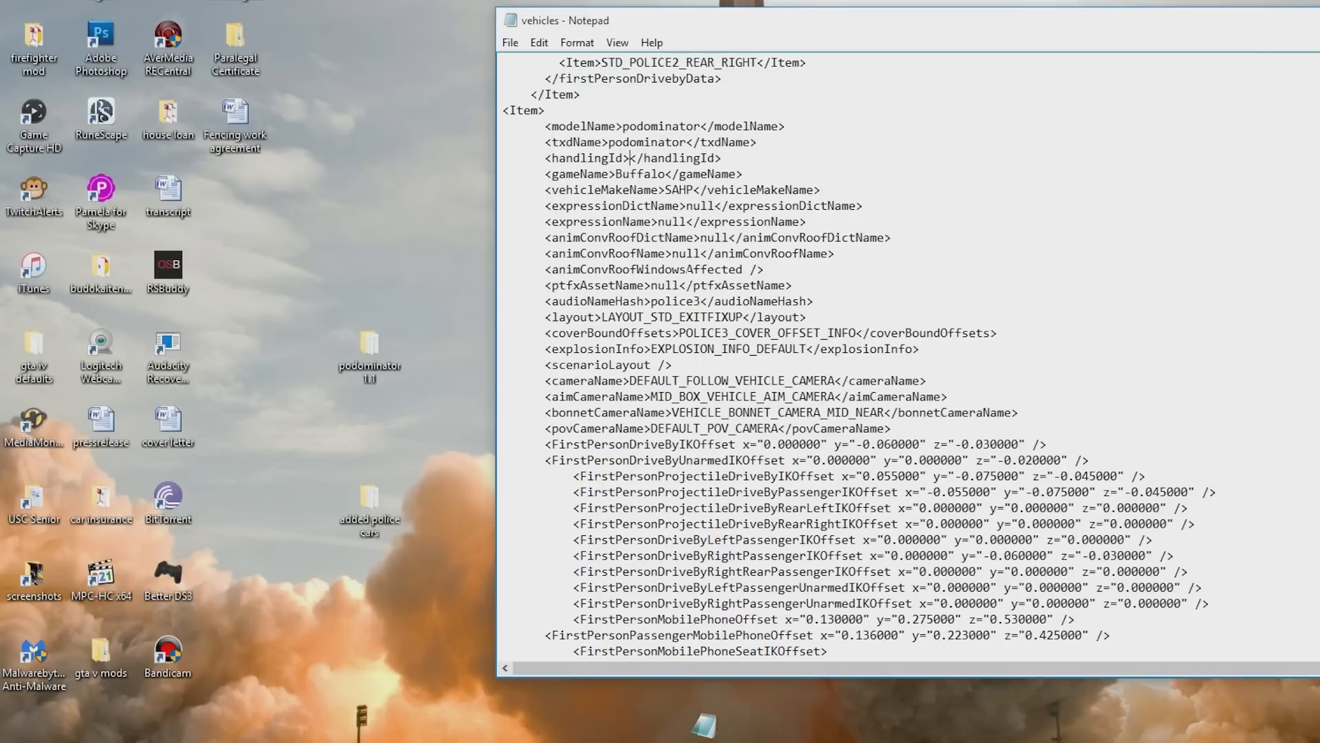
text(dominator)
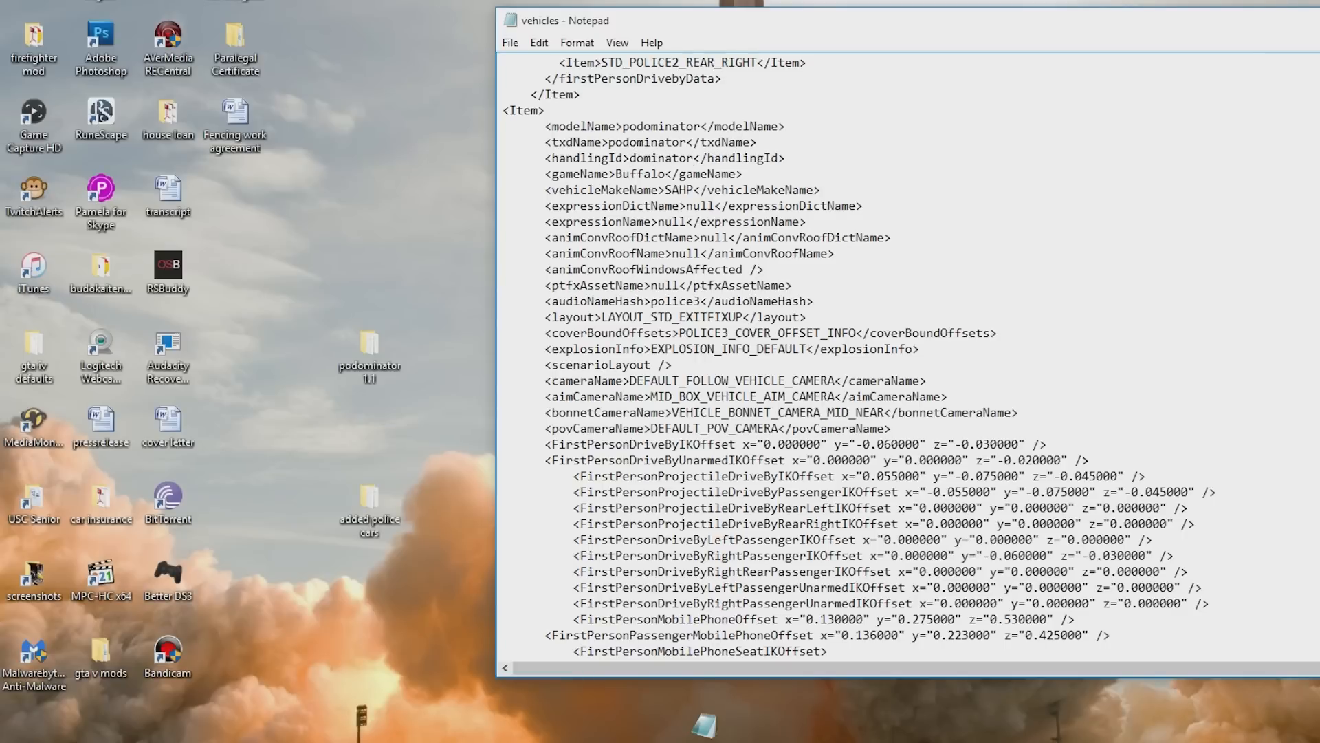
key(BackSpace)
key(BackSpace)
key(BackSpace)
key(BackSpace)
key(BackSpace)
key(BackSpace)
key(BackSpace)
text(Dominatr)
- Set the new item's vehicleMakeName to Police
key(BackSpace)
text(or)
key(BackSpace)
key(BackSpace)
key(BackSpace)
key(BackSpace)
text(Po)
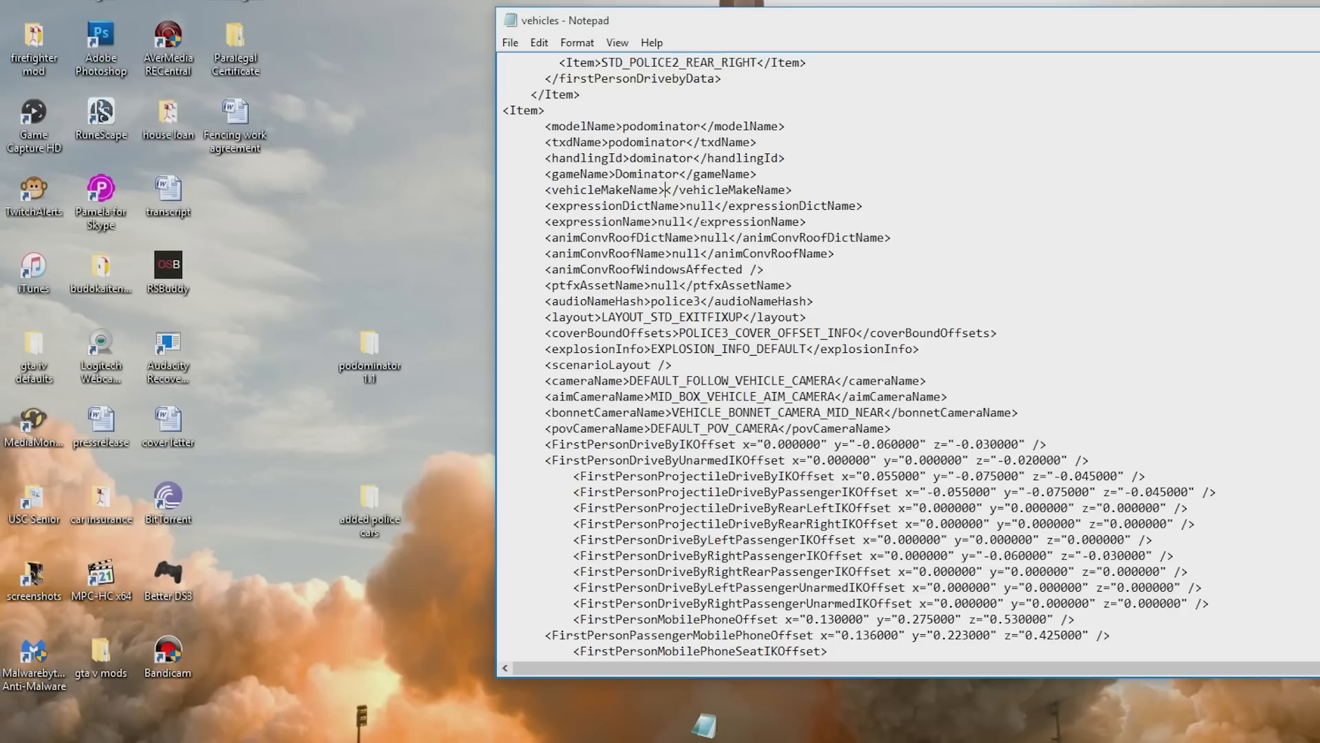
text(lice)
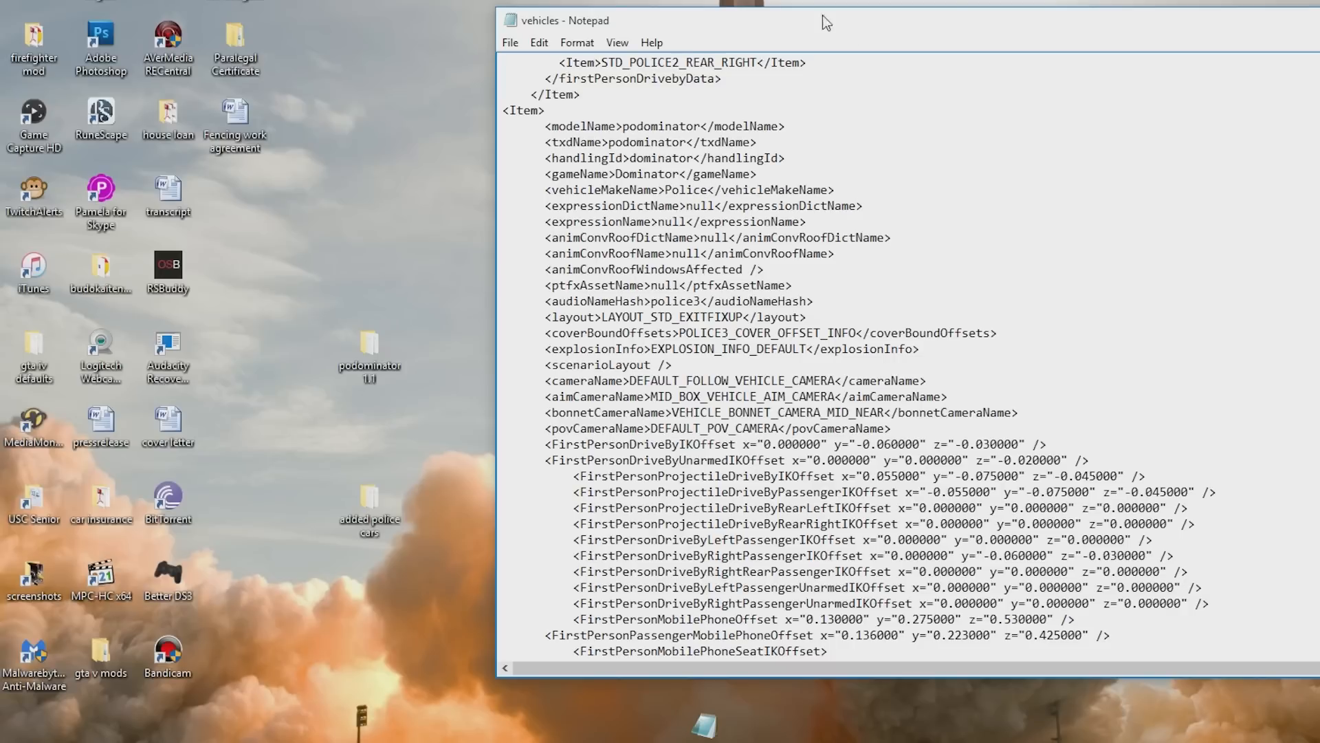
- Duplicate the volvo item in txdRelationships and change the copy's child to podominator
drag(831, 11, 619, 1)
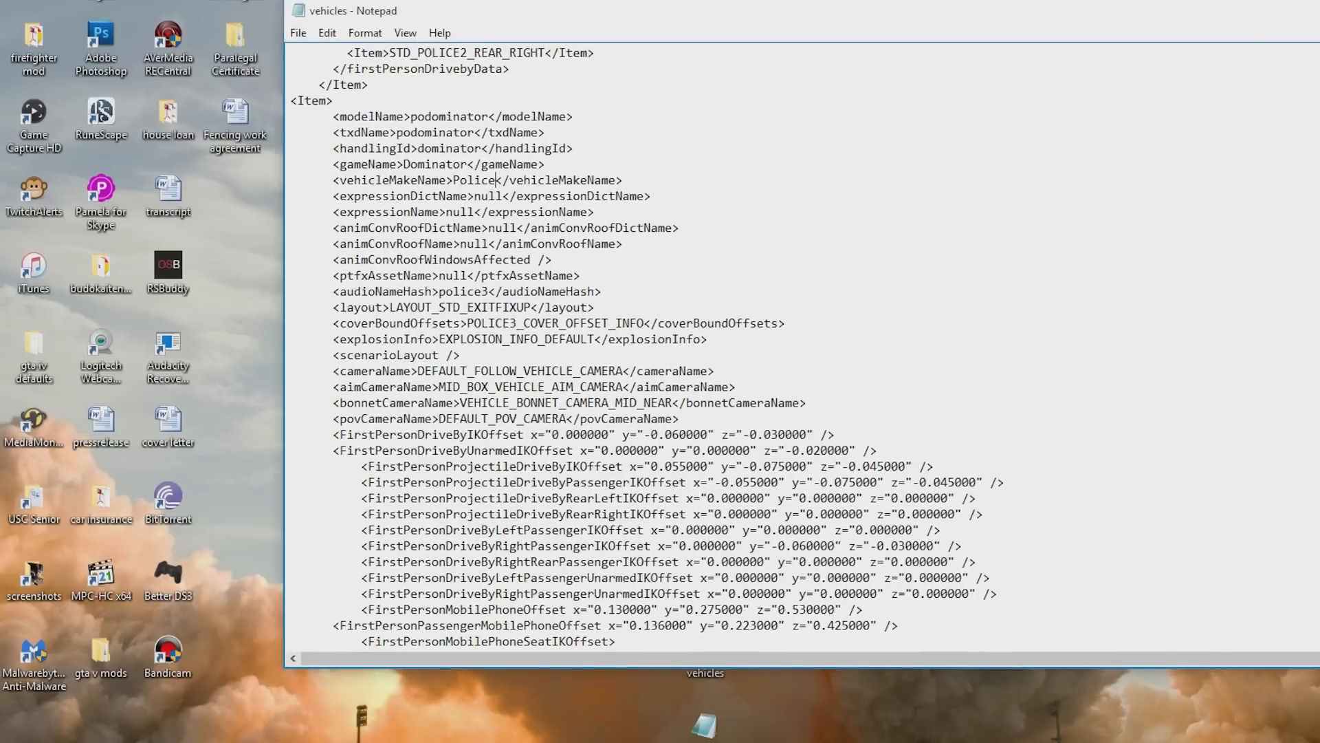
scroll(797, 348, down, 20)
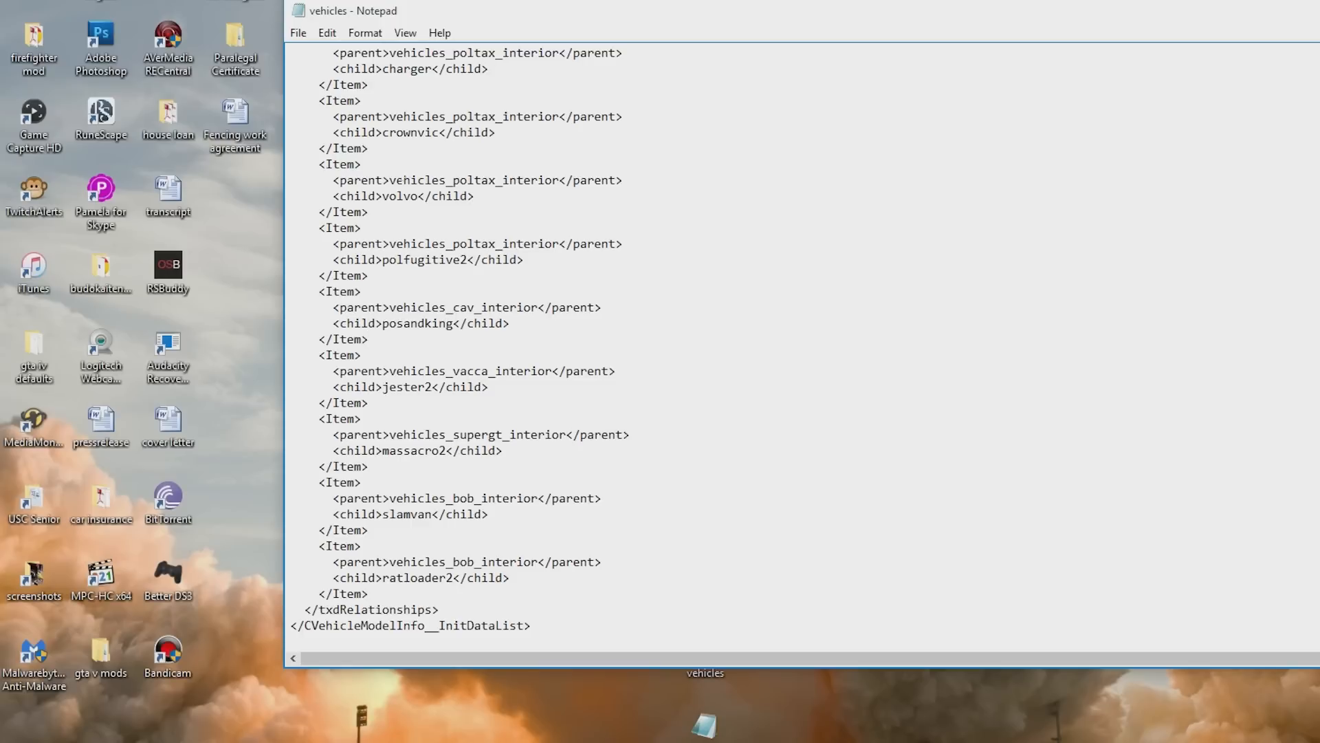
key(Return)
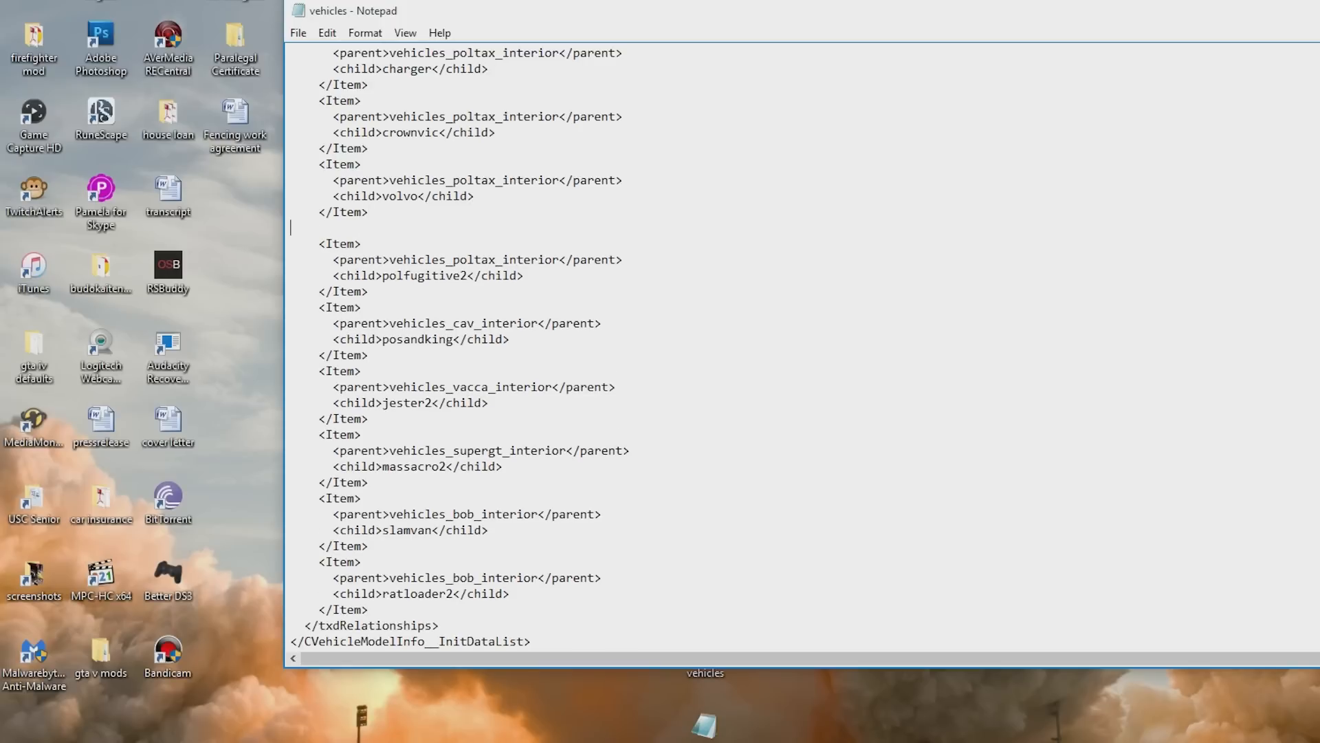
drag(320, 164, 368, 213)
right_click(344, 190)
click(388, 245)
key(Down)
key(ctrl+v)
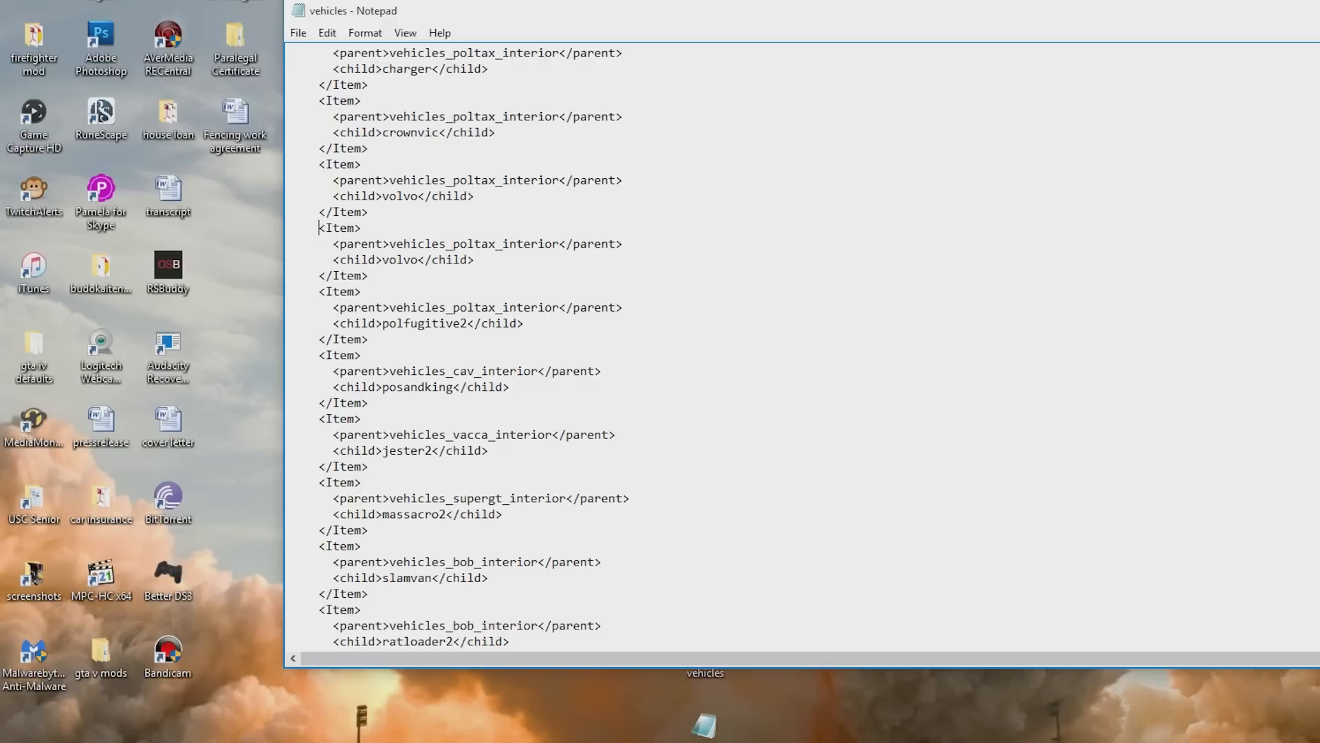
key(BackSpace)
key(BackSpace)
key(BackSpace)
key(BackSpace)
key(BackSpace)
text(podominator)
- Open the Interior List, search it for dominator, and copy its parent interior vehicles_dom_interior
key(alt+Tab)
double_click(425, 330)
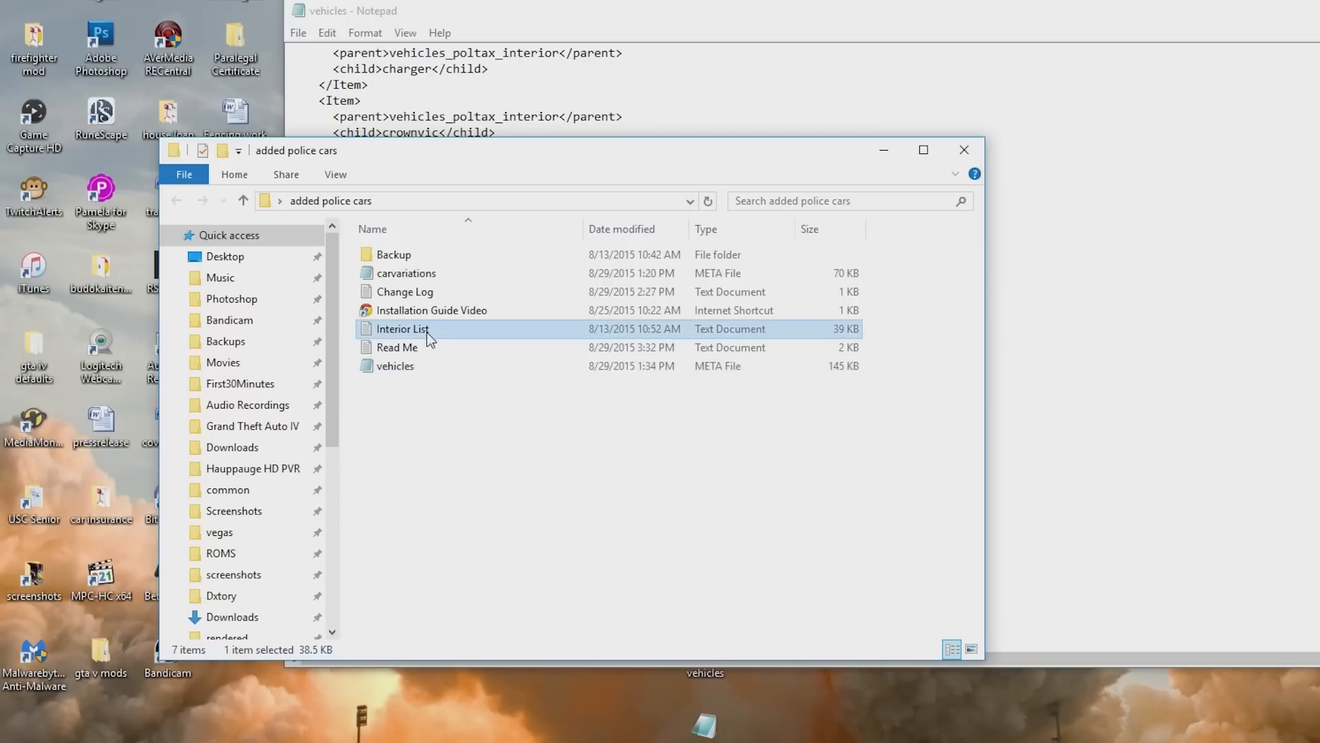
key(ctrl+f)
text(do)
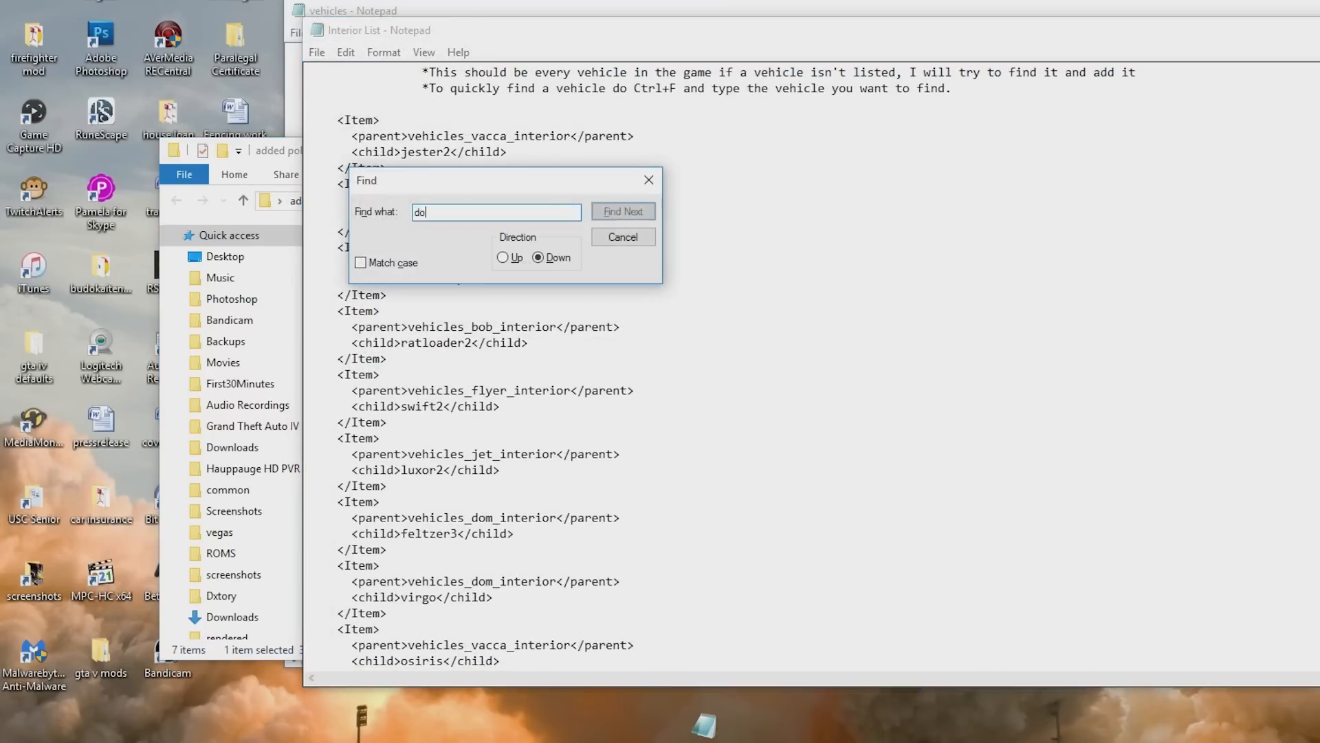
text(minator)
key(Return)
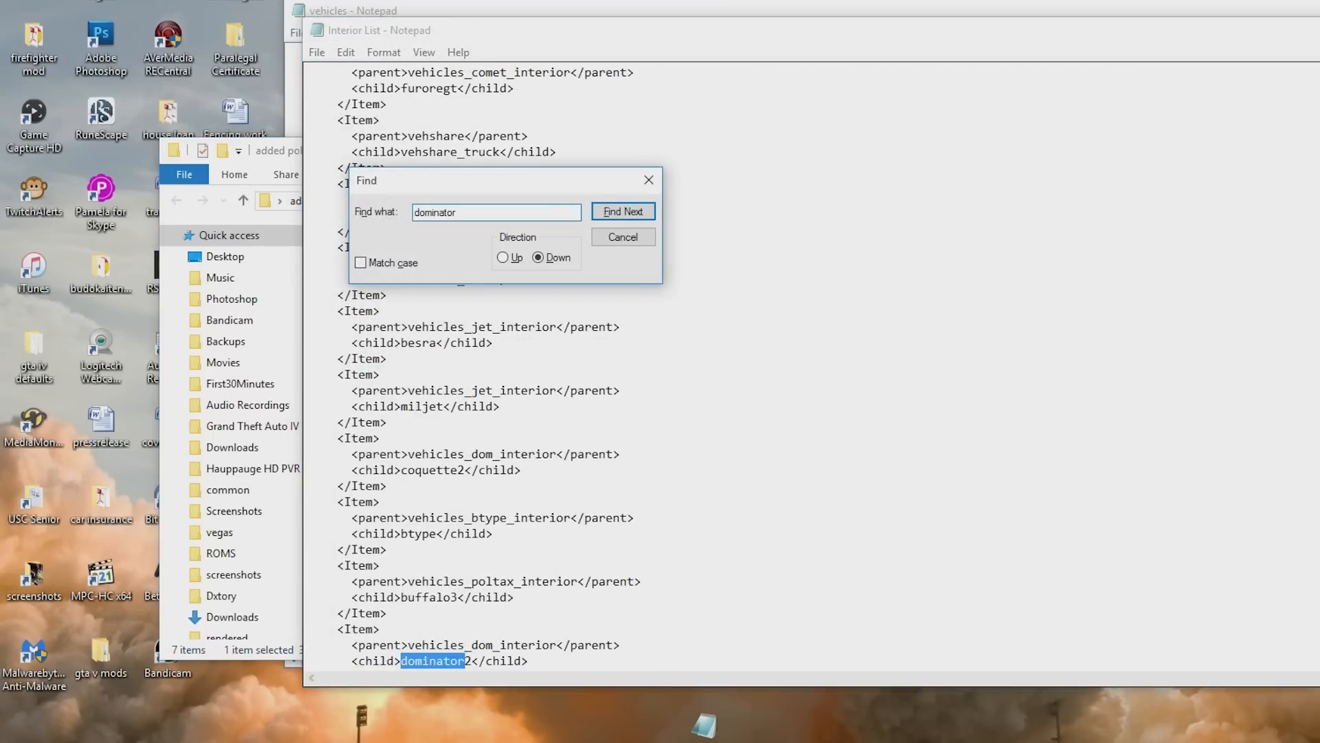
click(635, 244)
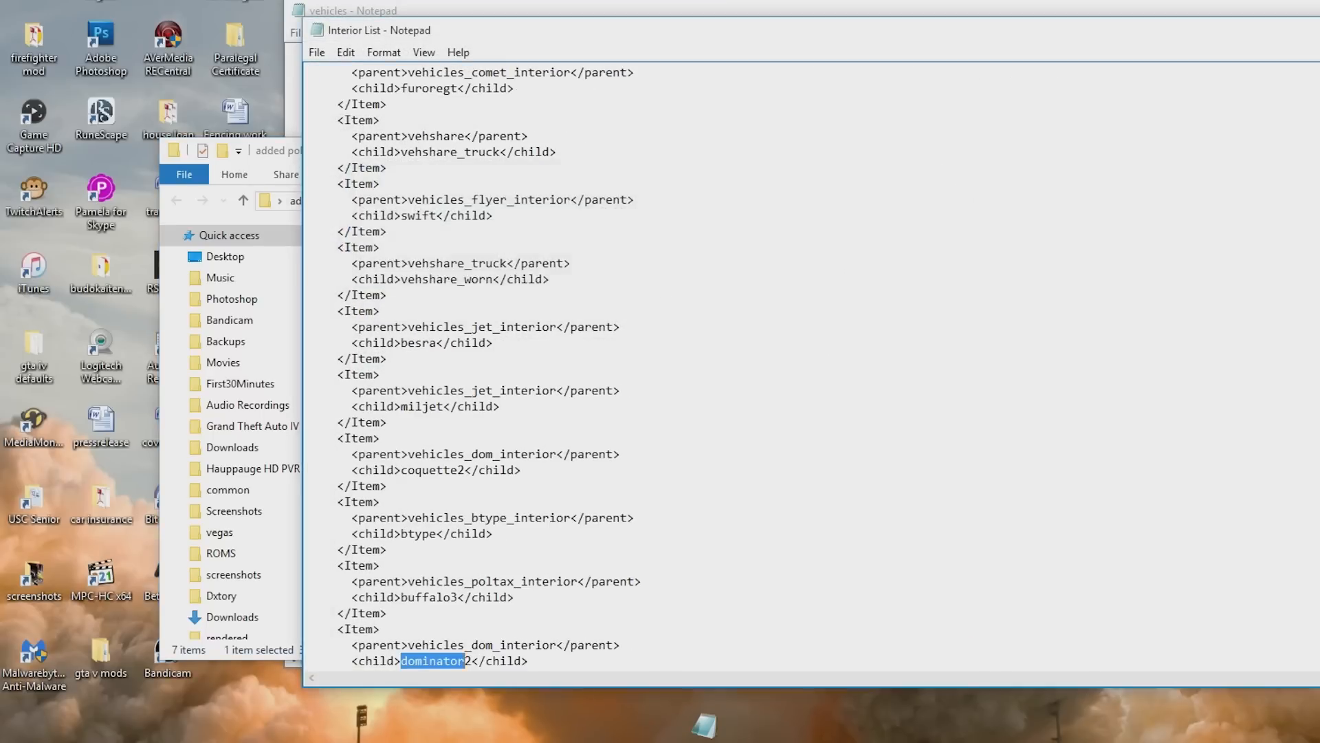
scroll(635, 247, down, 2)
drag(409, 549, 556, 550)
right_click(531, 556)
click(564, 603)
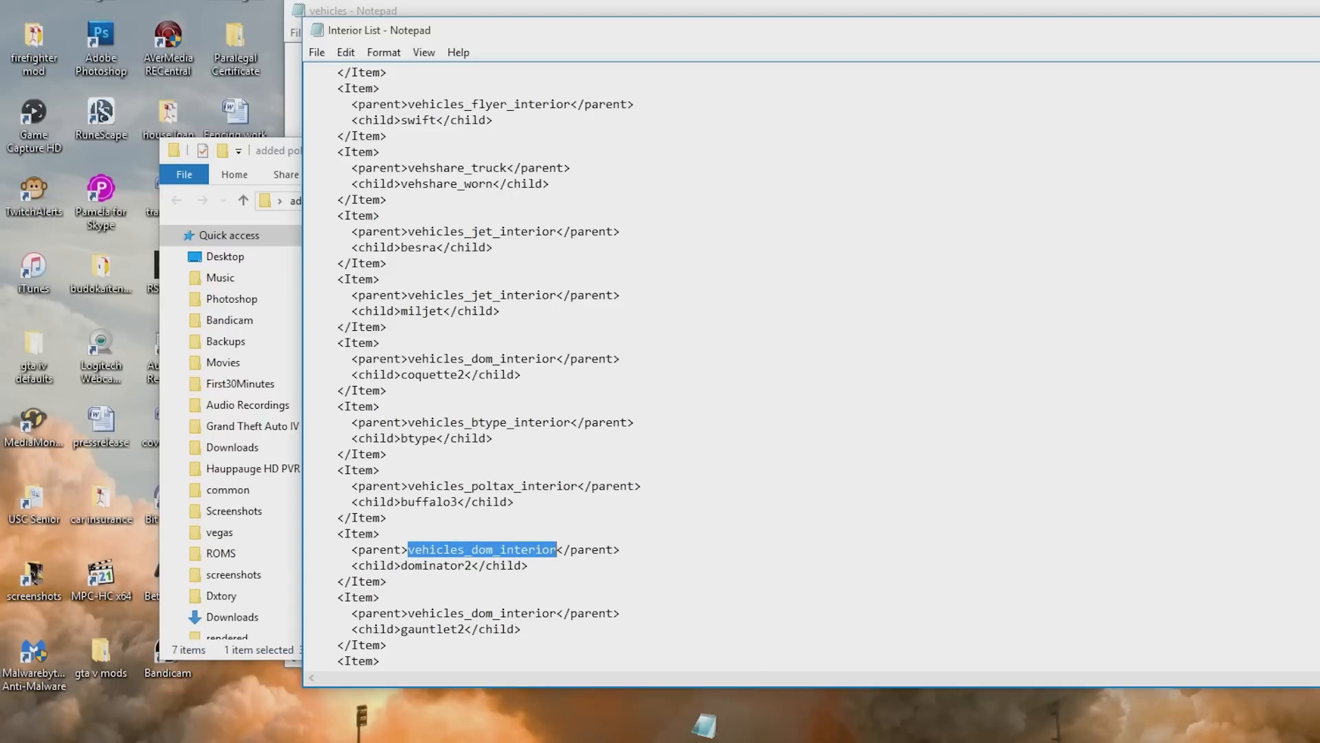
- Replace the podominator item's parent in vehicles.meta with the copied vehicles_dom_interior
click(1318, 30)
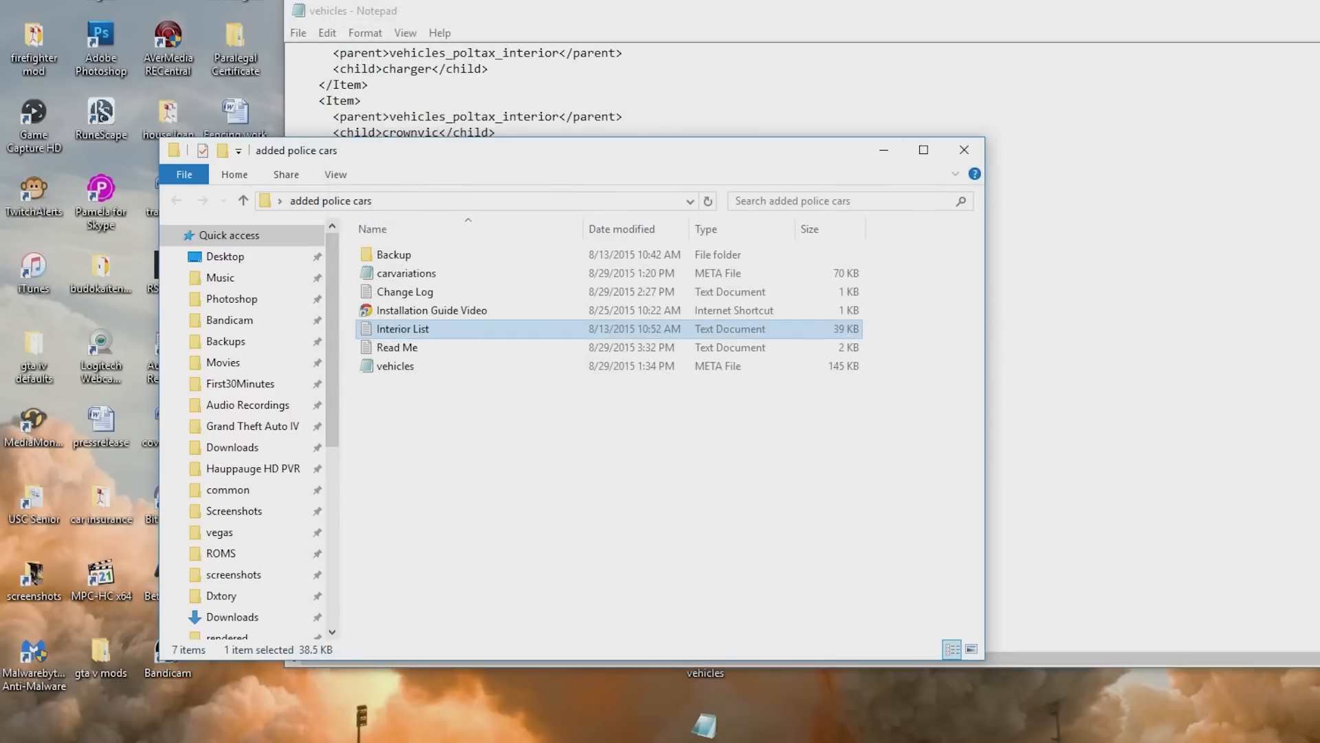
click(722, 741)
scroll(802, 343, up, 2)
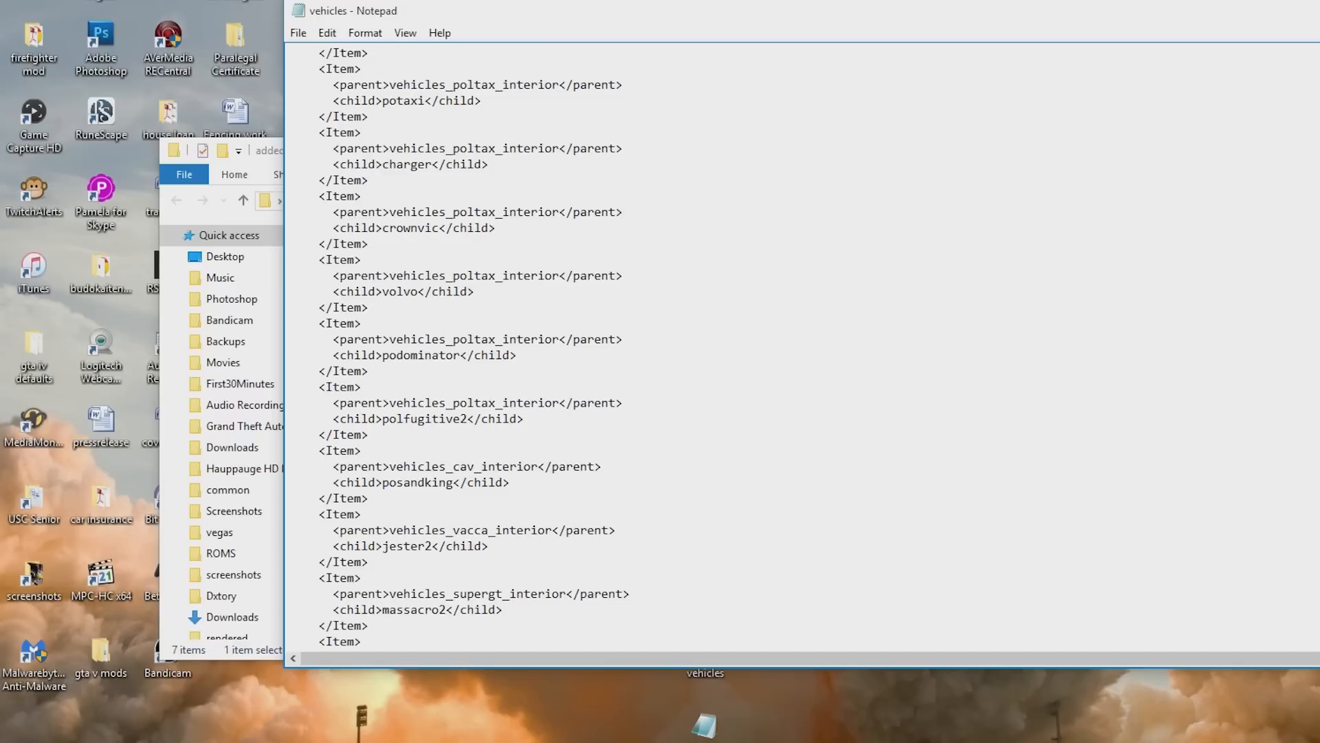
drag(389, 339, 560, 339)
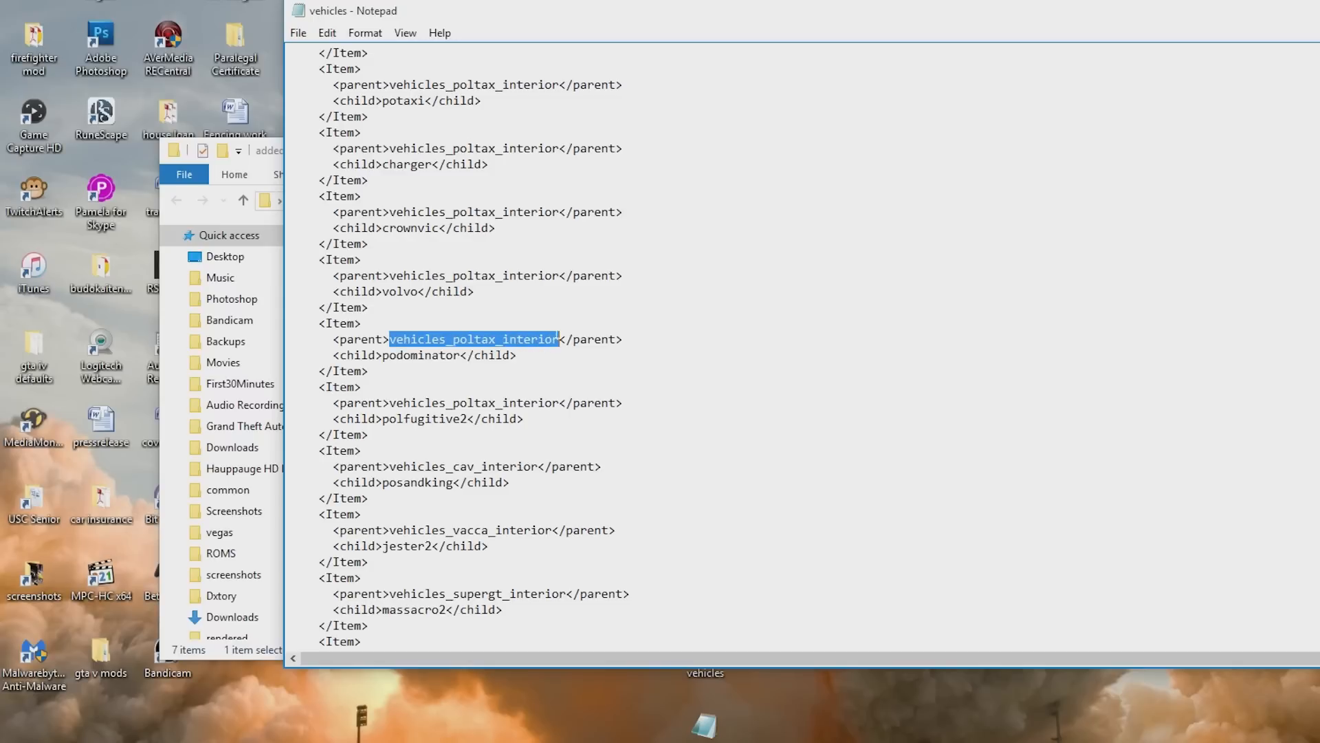
key(ctrl+v)
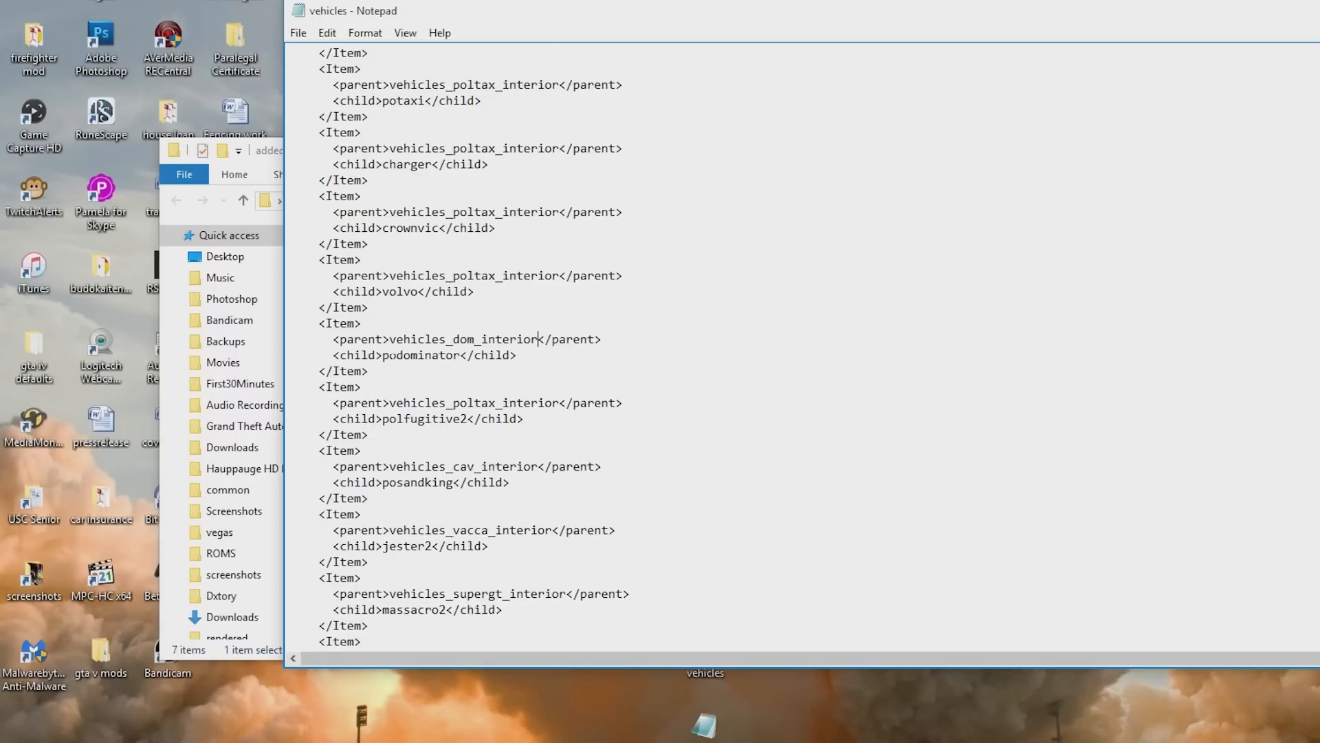
- Save the edited vehicles.meta file
scroll(797, 344, down, 4)
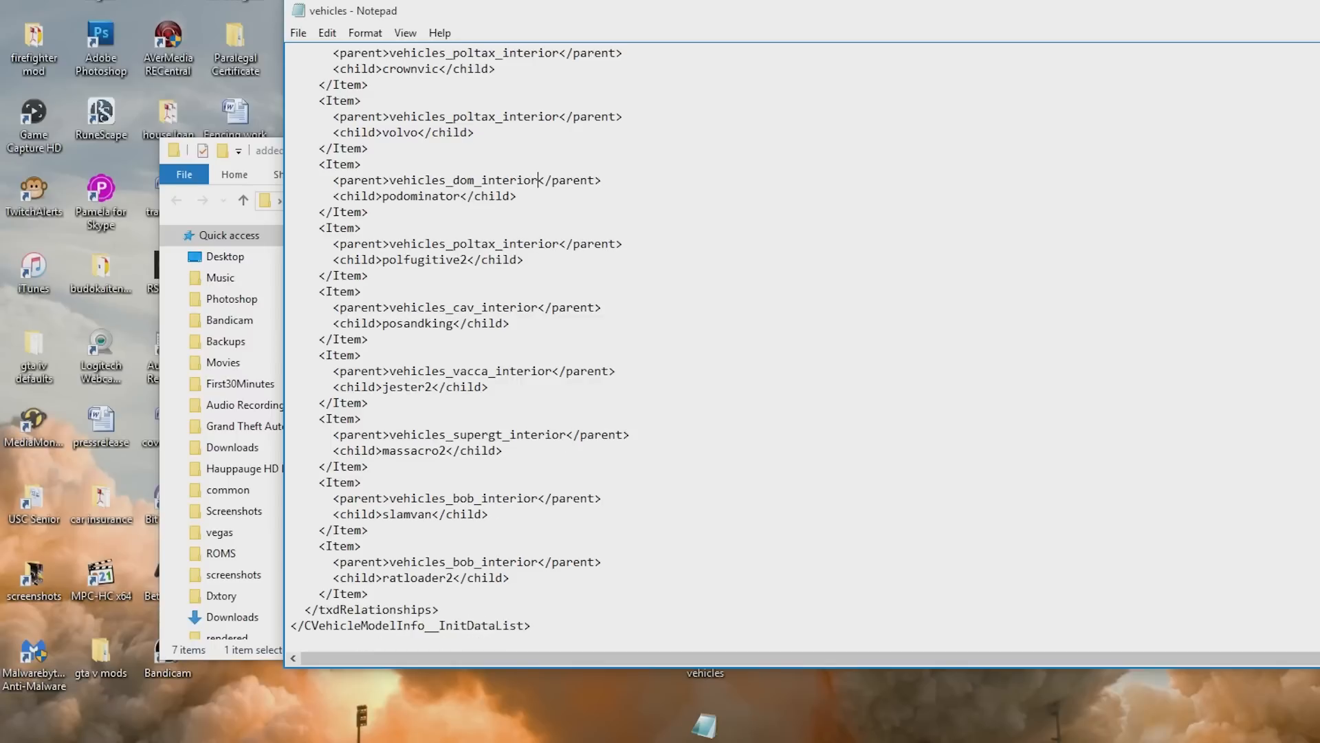
click(300, 34)
click(323, 92)
- Import the edited vehicles.meta into the mpchristmas2 dlc.rpf in OpenIV's edit mode
click(1318, 11)
click(1025, 122)
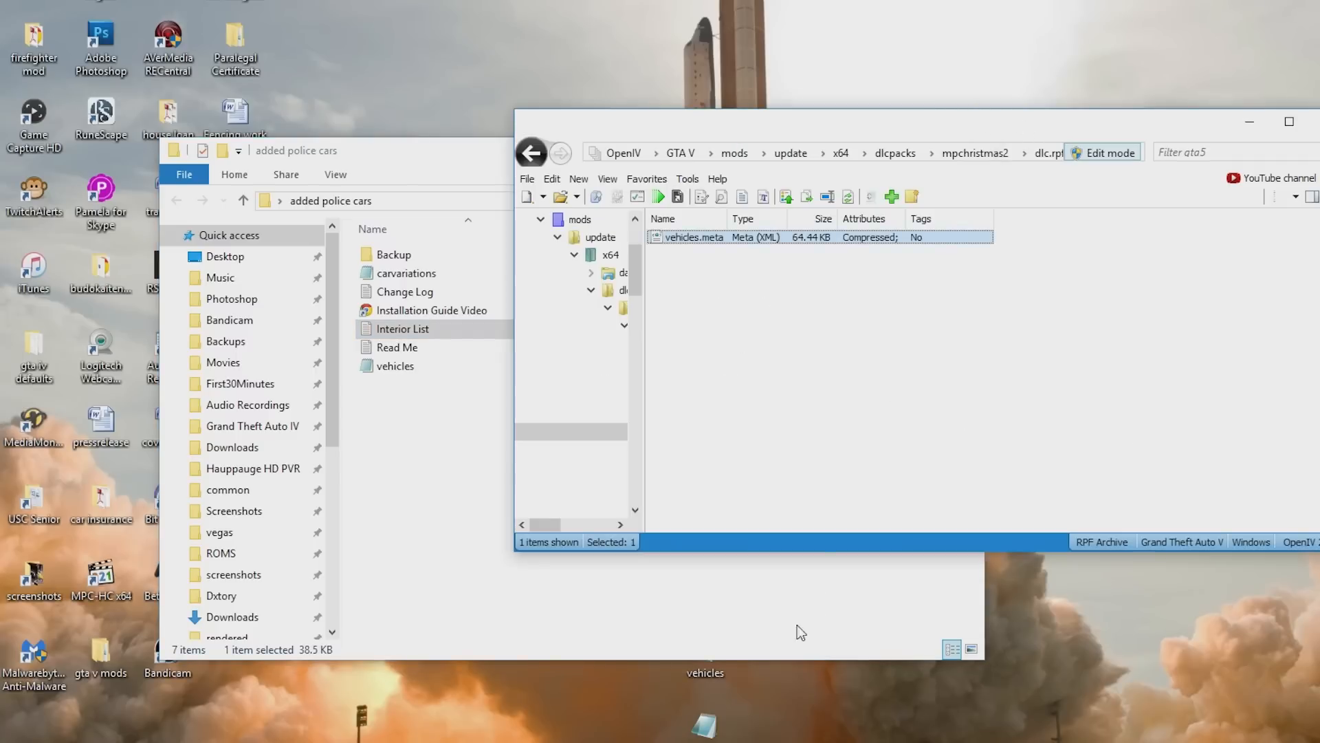
drag(704, 674, 878, 465)
click(1109, 155)
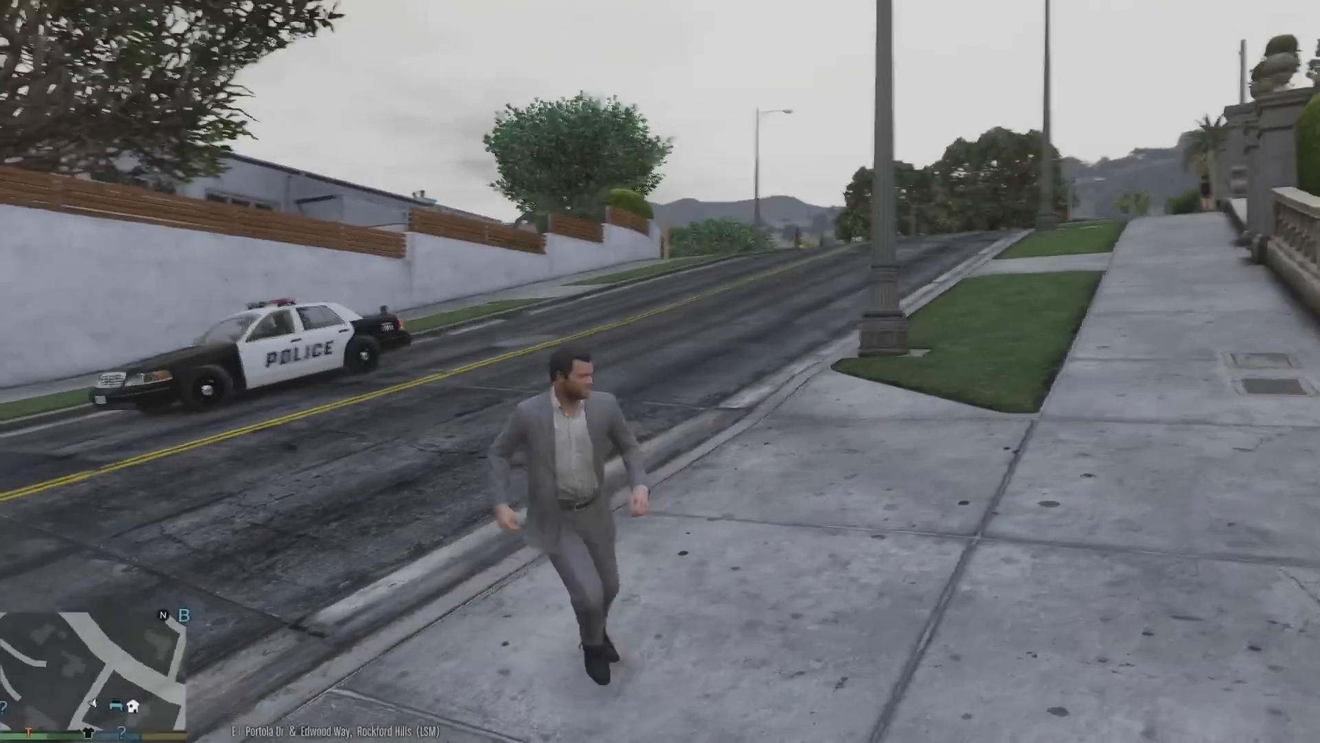
- In GTA V, open the trainer's vehicle spawning menu and spawn a vehicle by model name PODOMINATOR
key(F3)
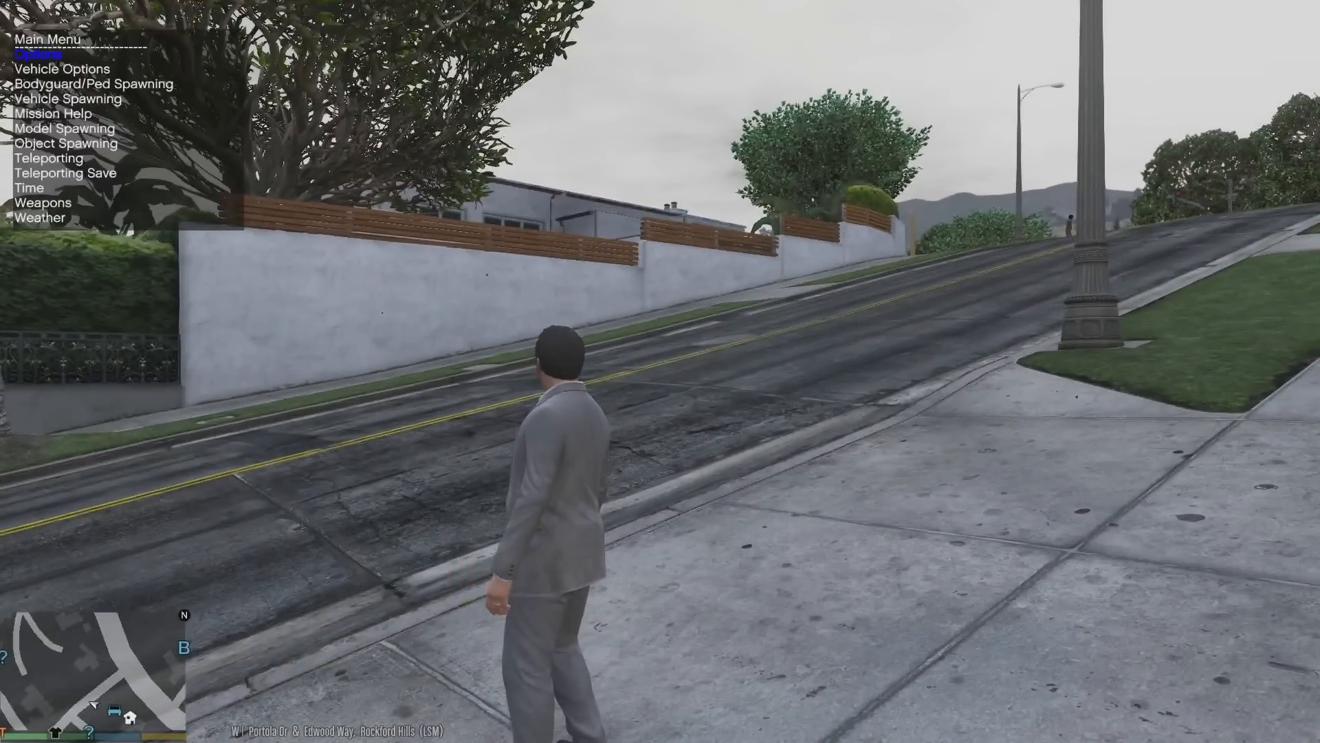
key(Down)
key(Down)
key(Down)
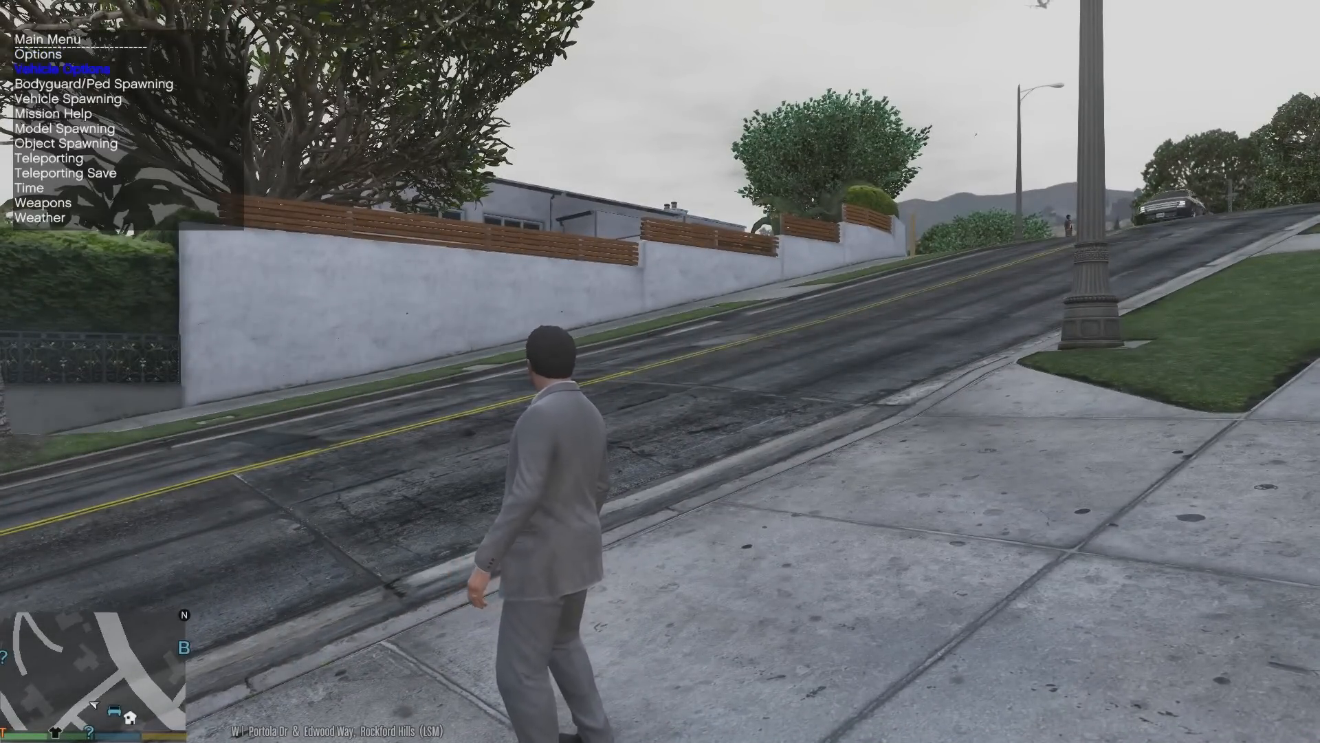
key(Return)
key(Up)
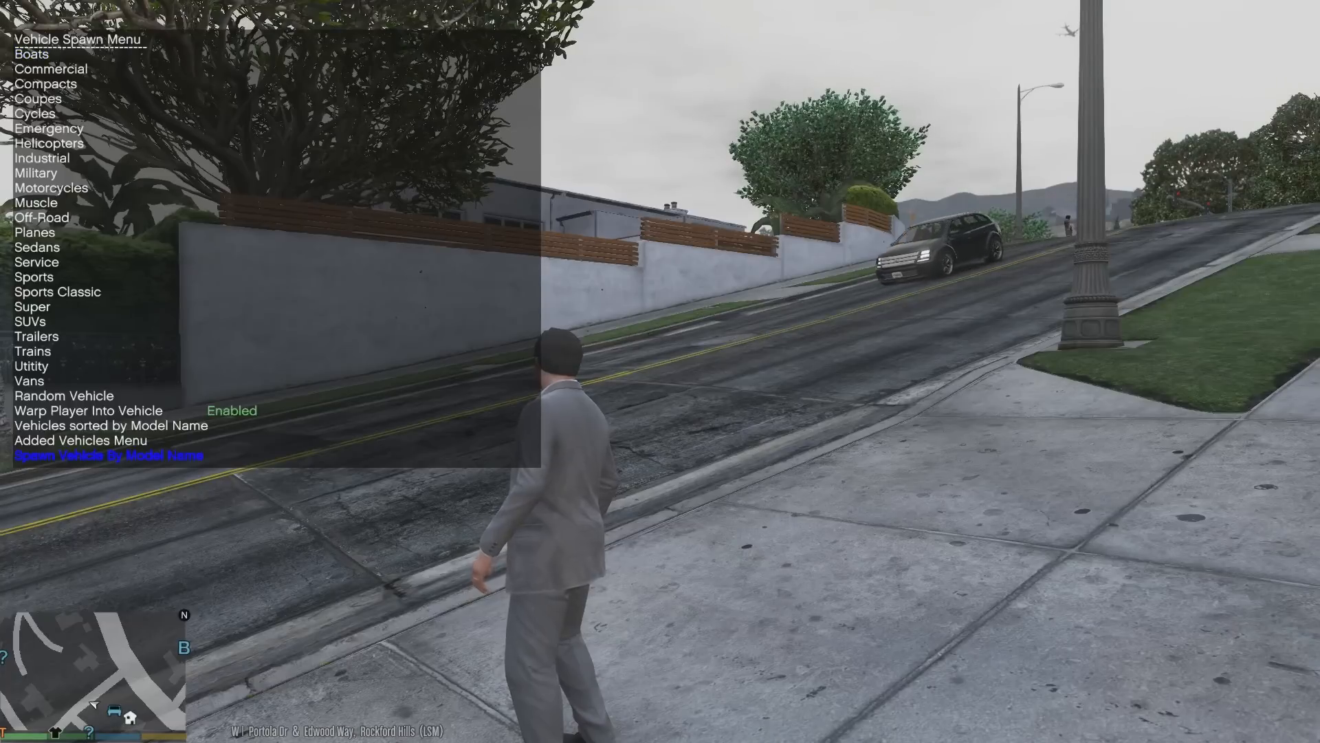
key(Return)
text(PODOM)
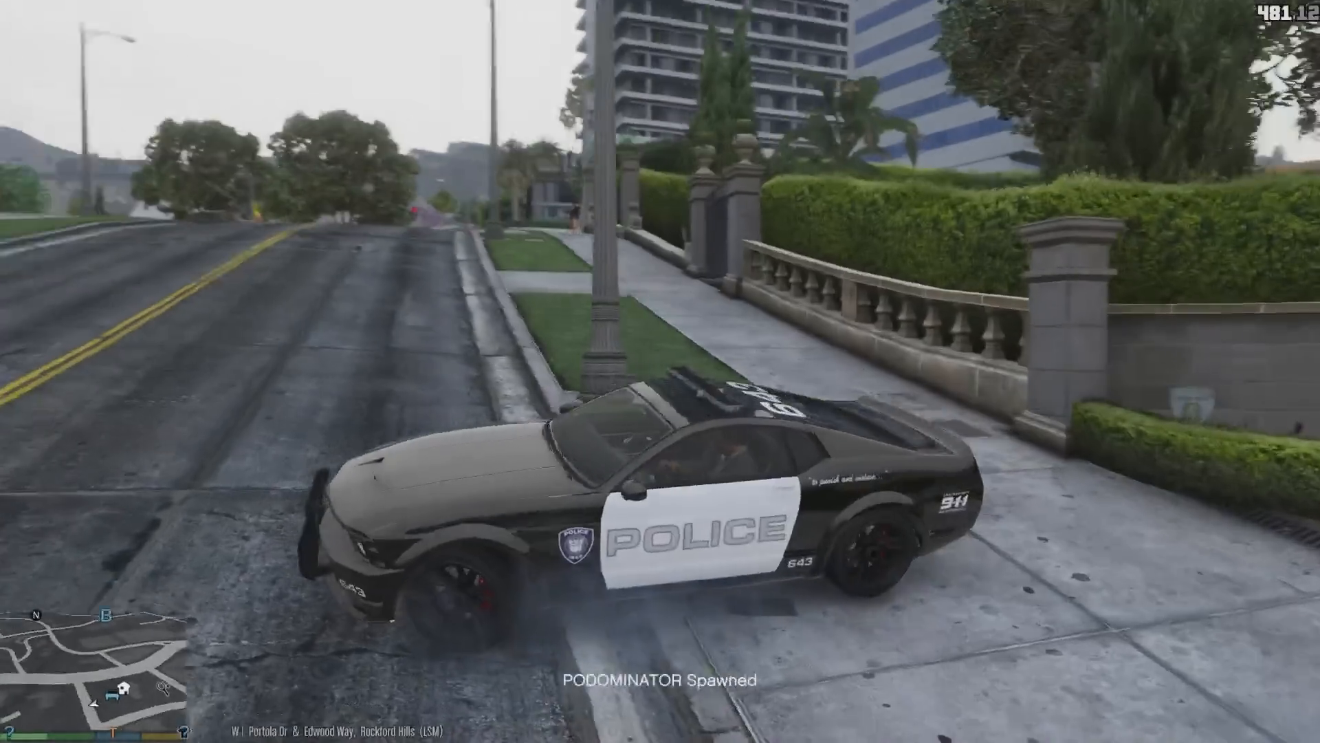
- Test drive the spawned police Dominator through the streets with its emergency lights switched on
key(w)
key(d)
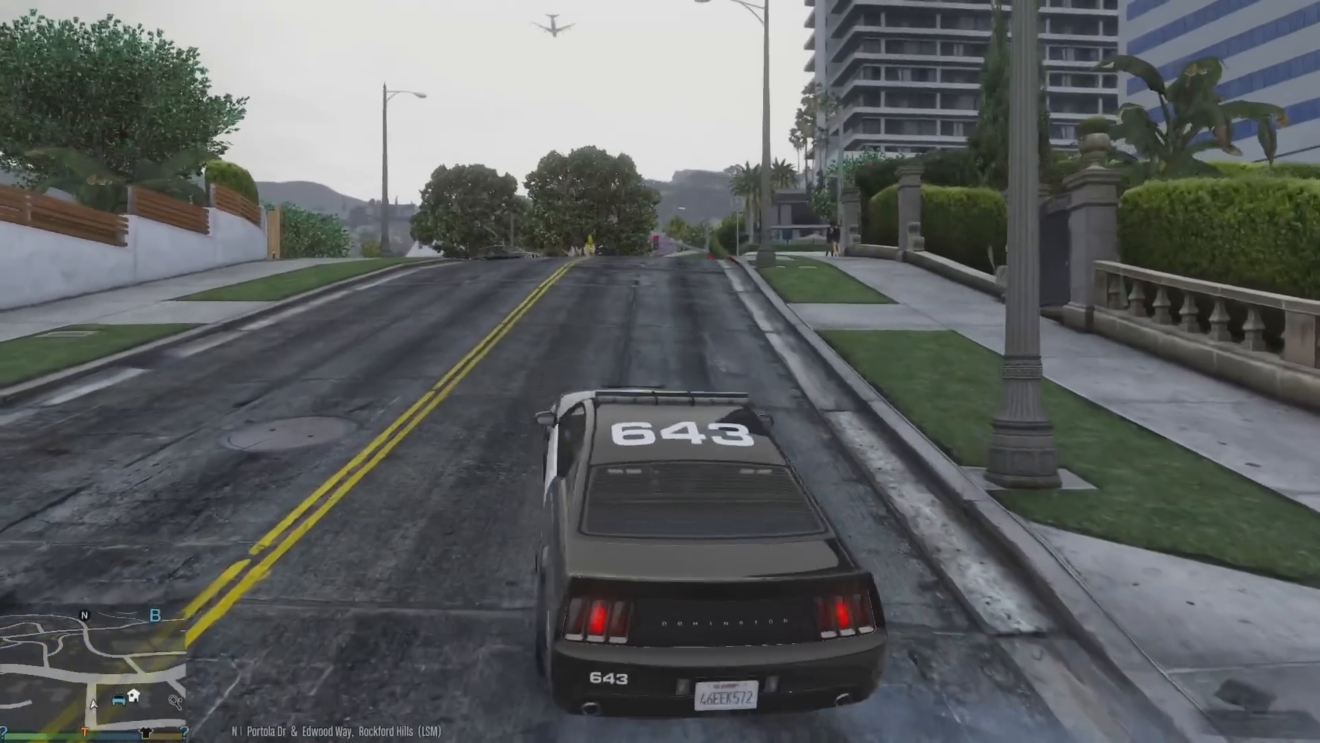
key(e)
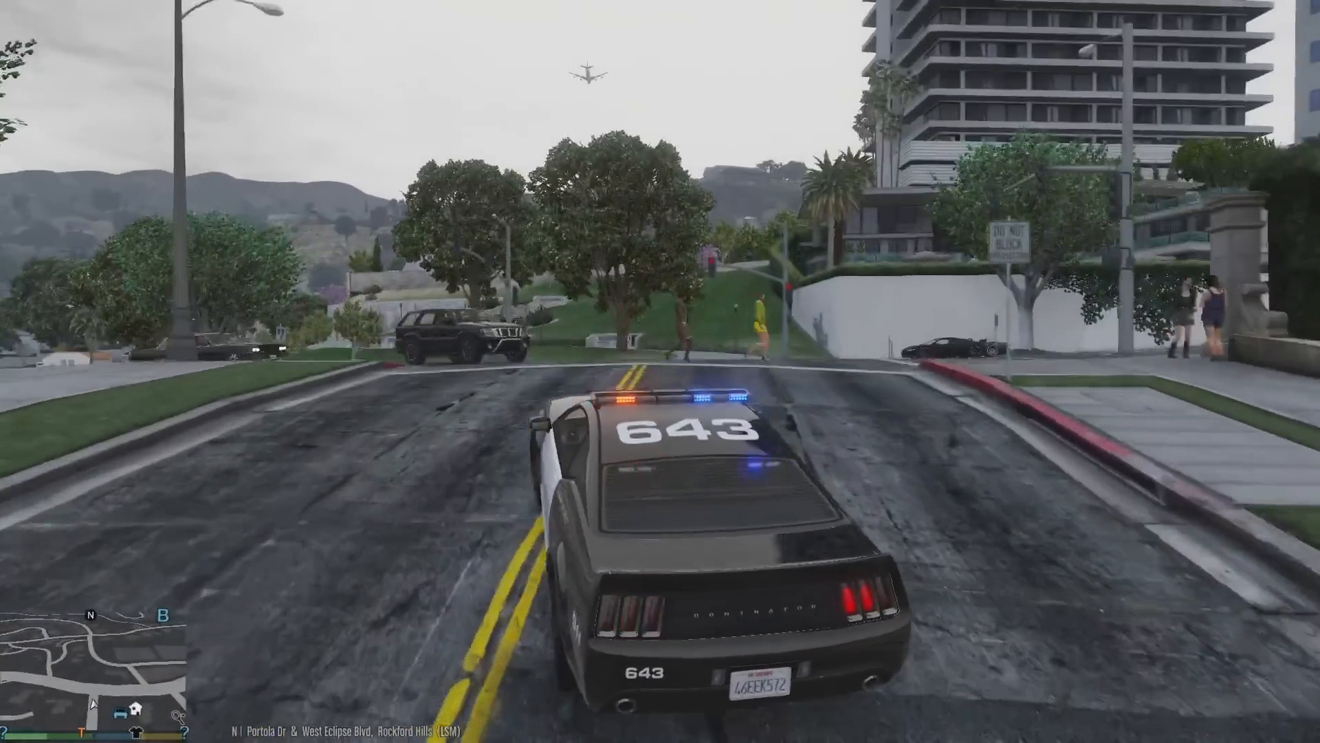
key(a)
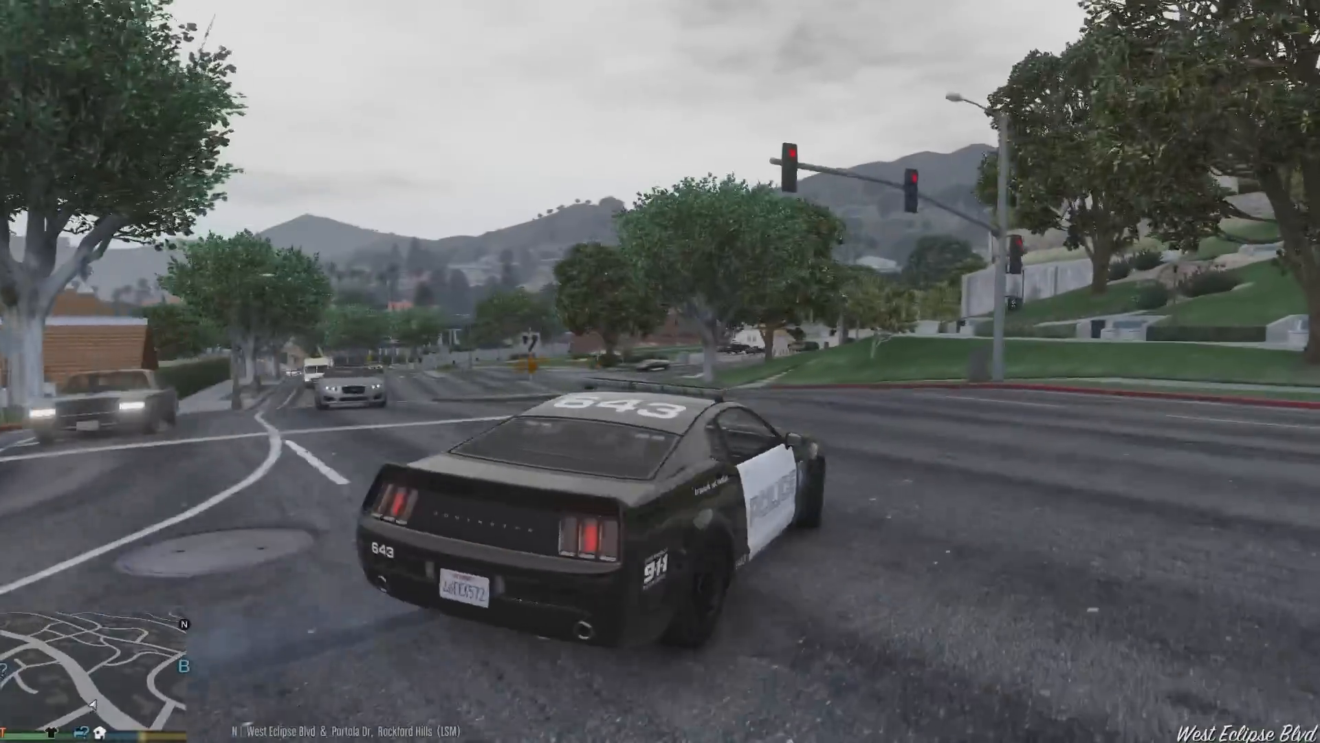
key(a)
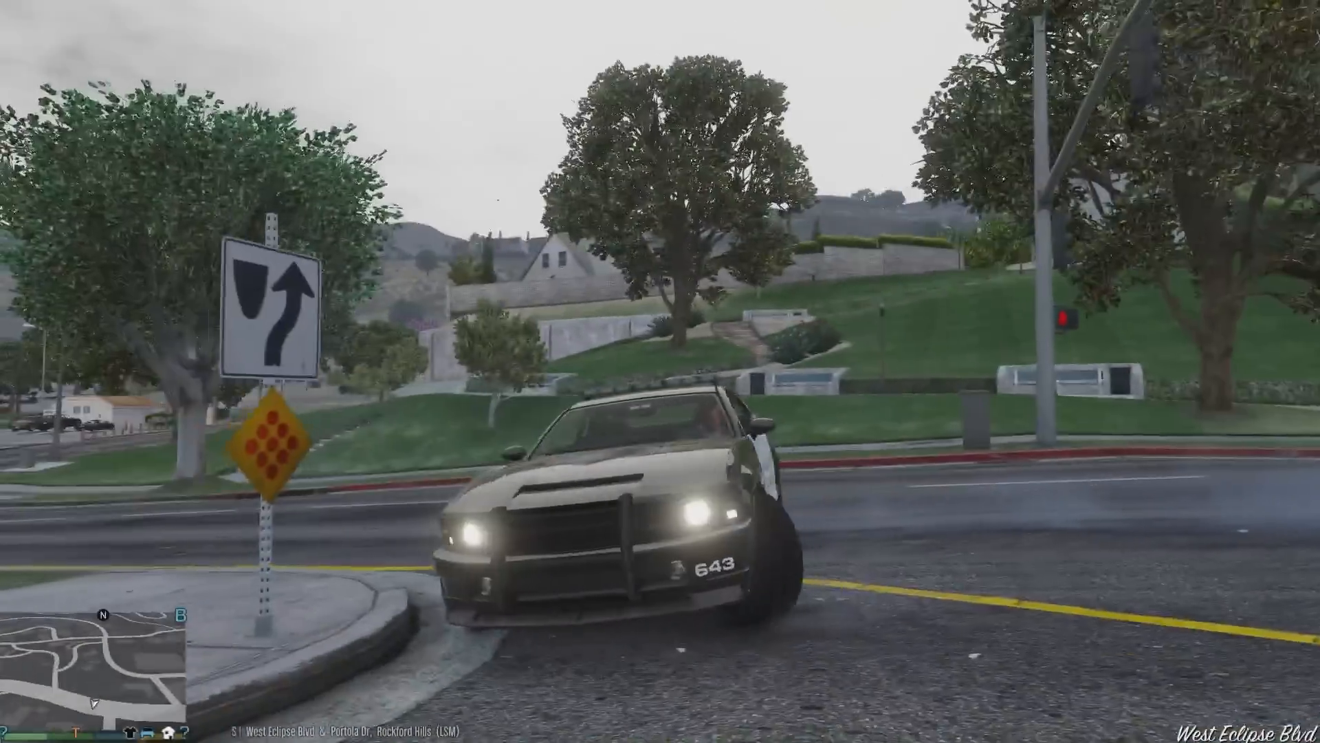
key(w)
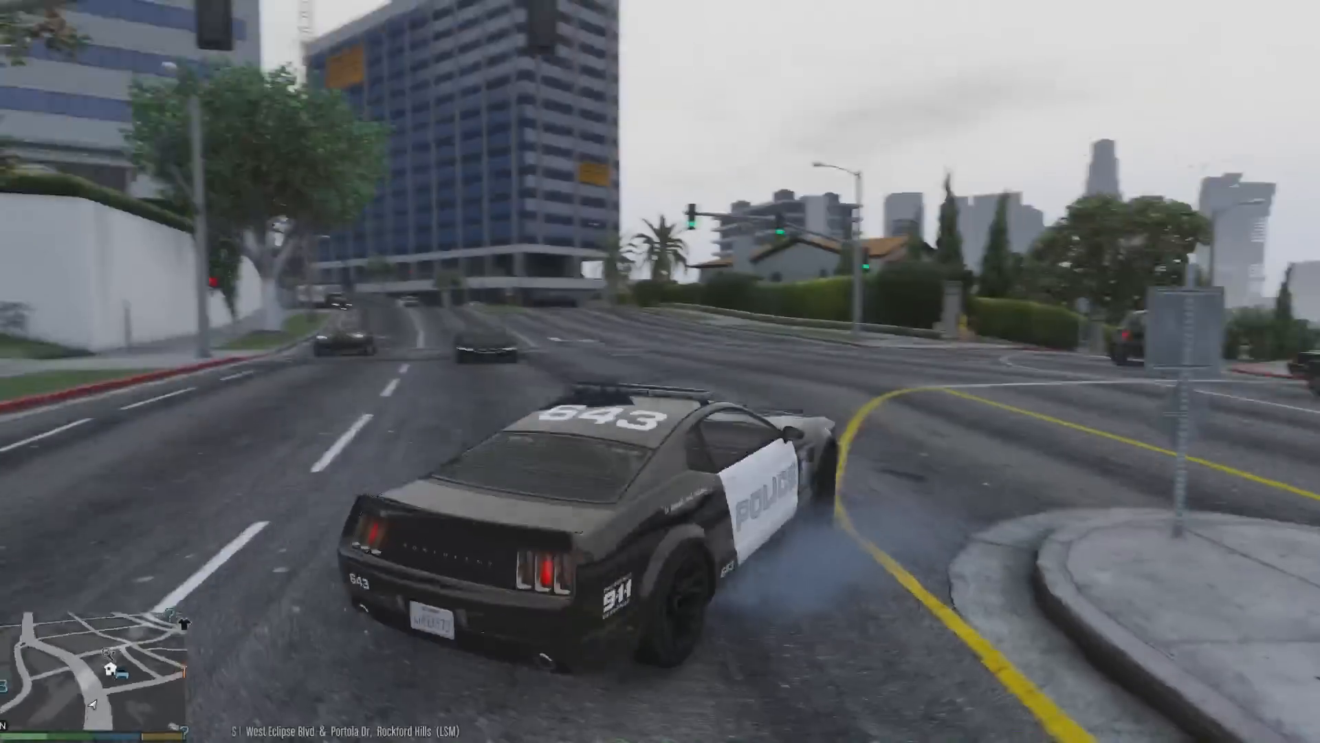
key(w)
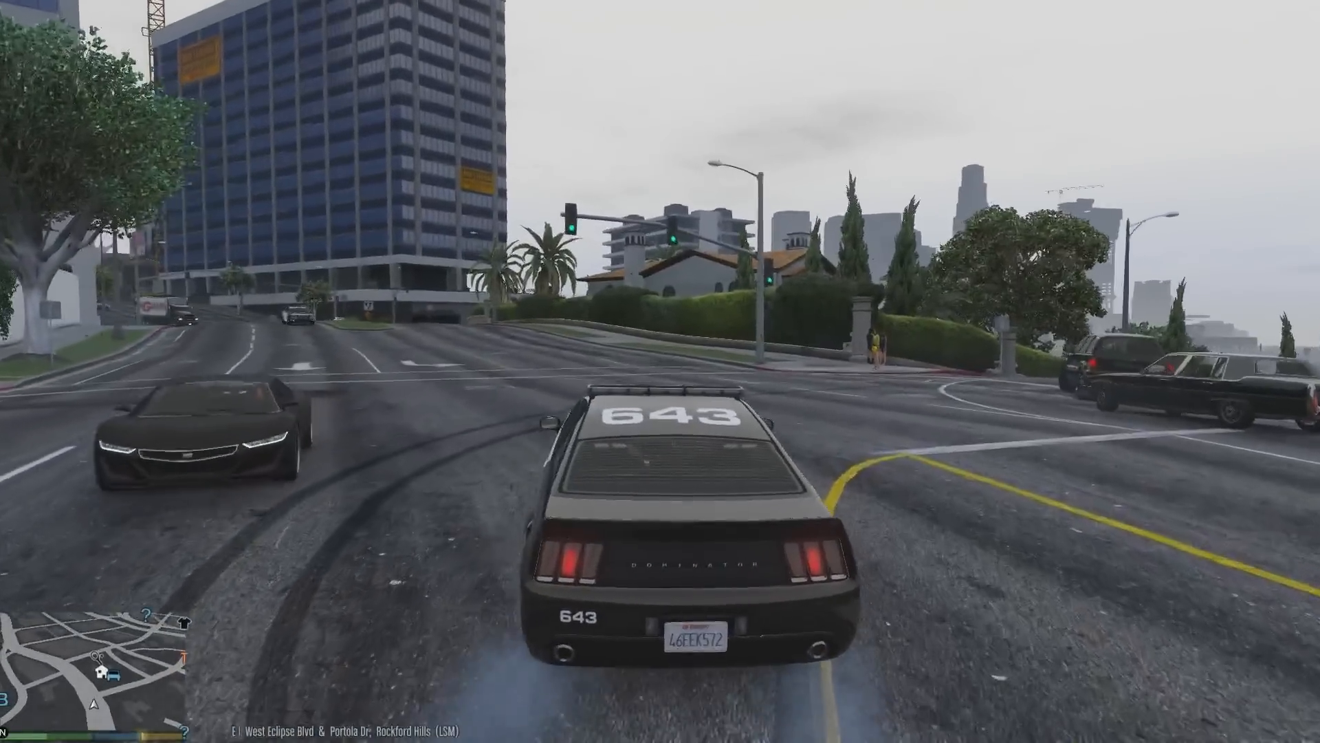
key(w)
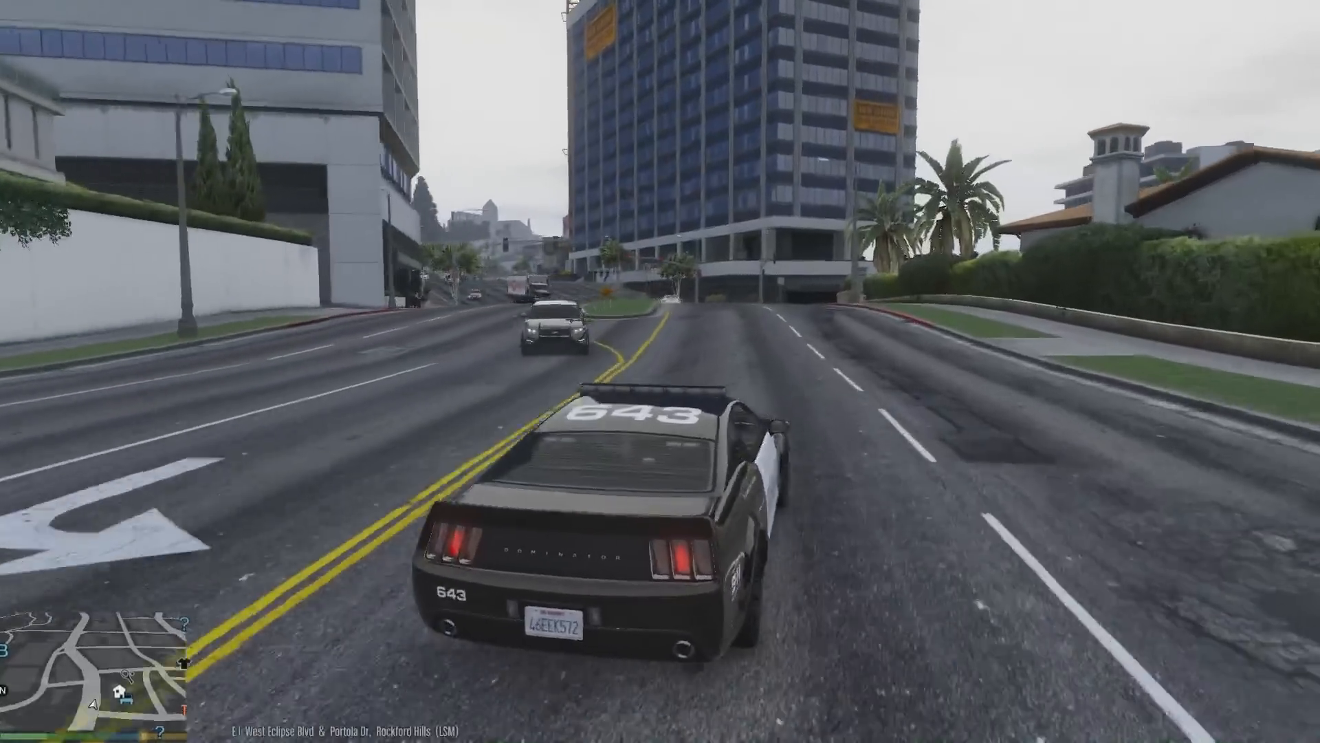
key(w)
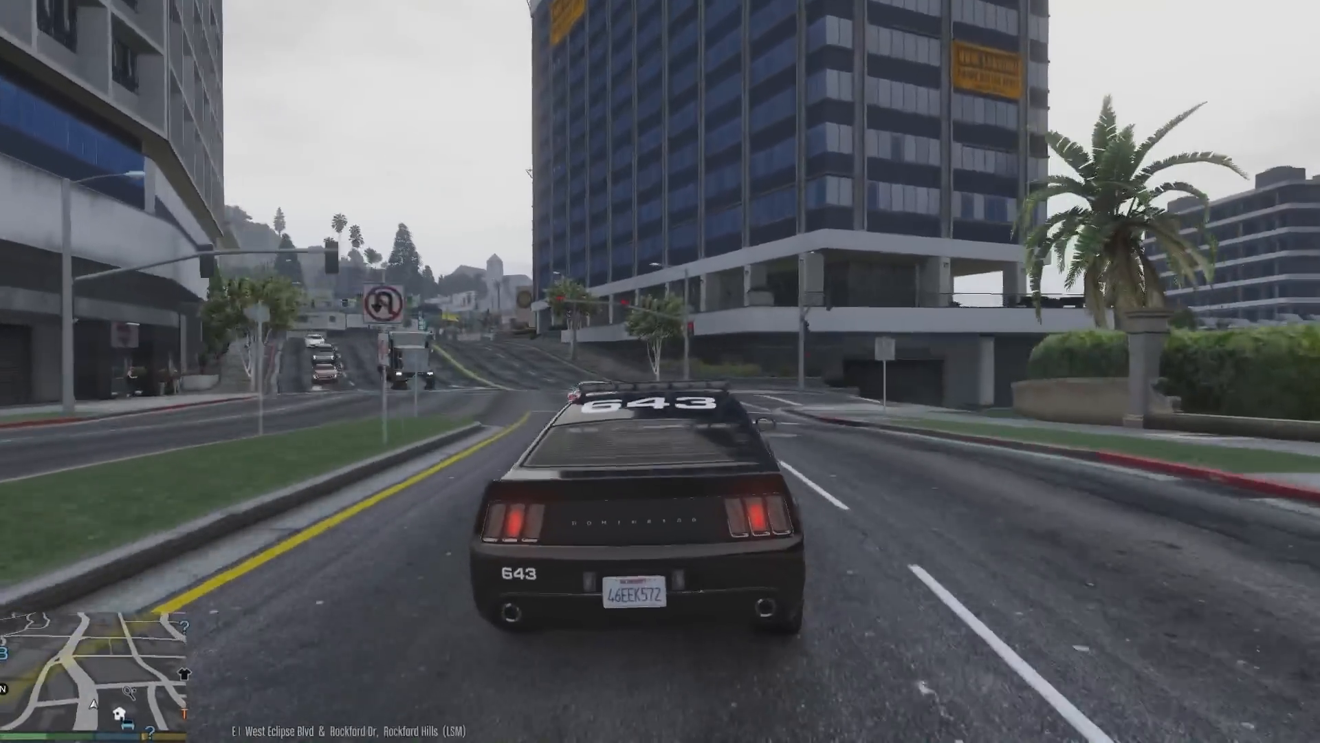
key(w)
key(a)
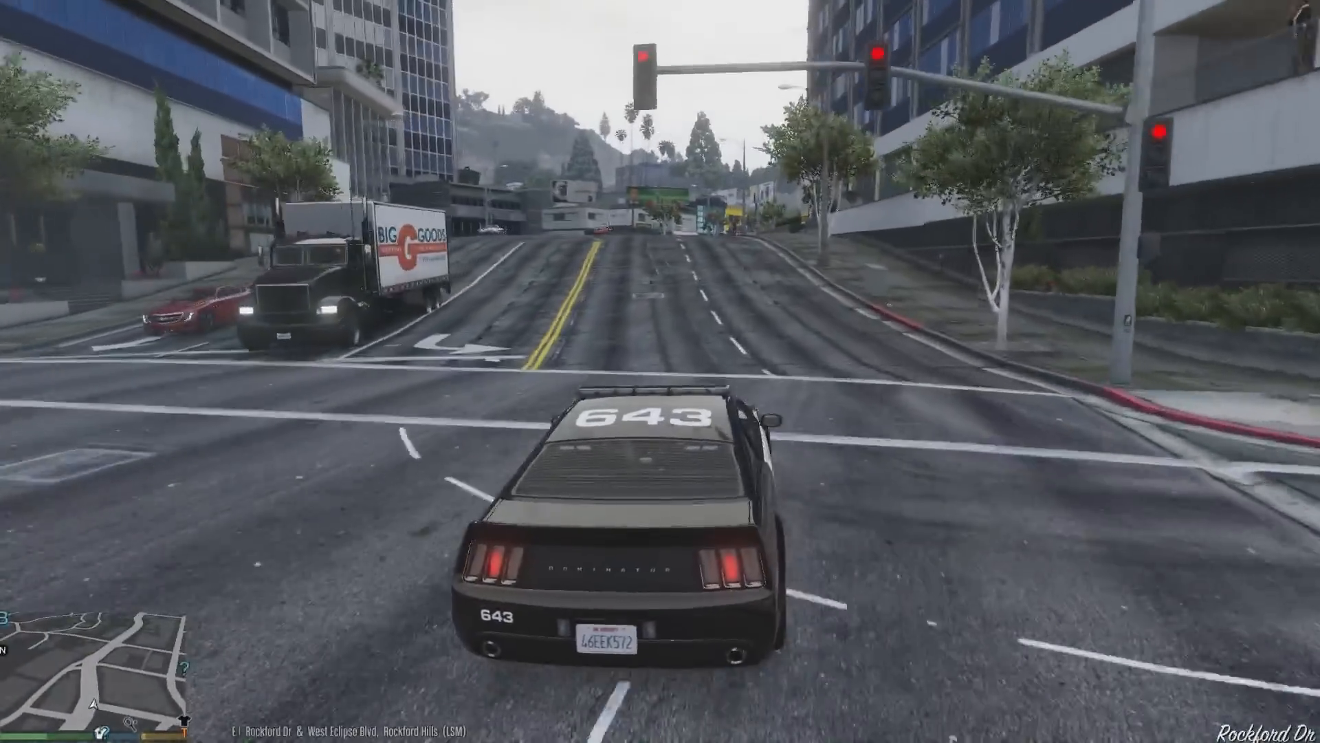
key(w)
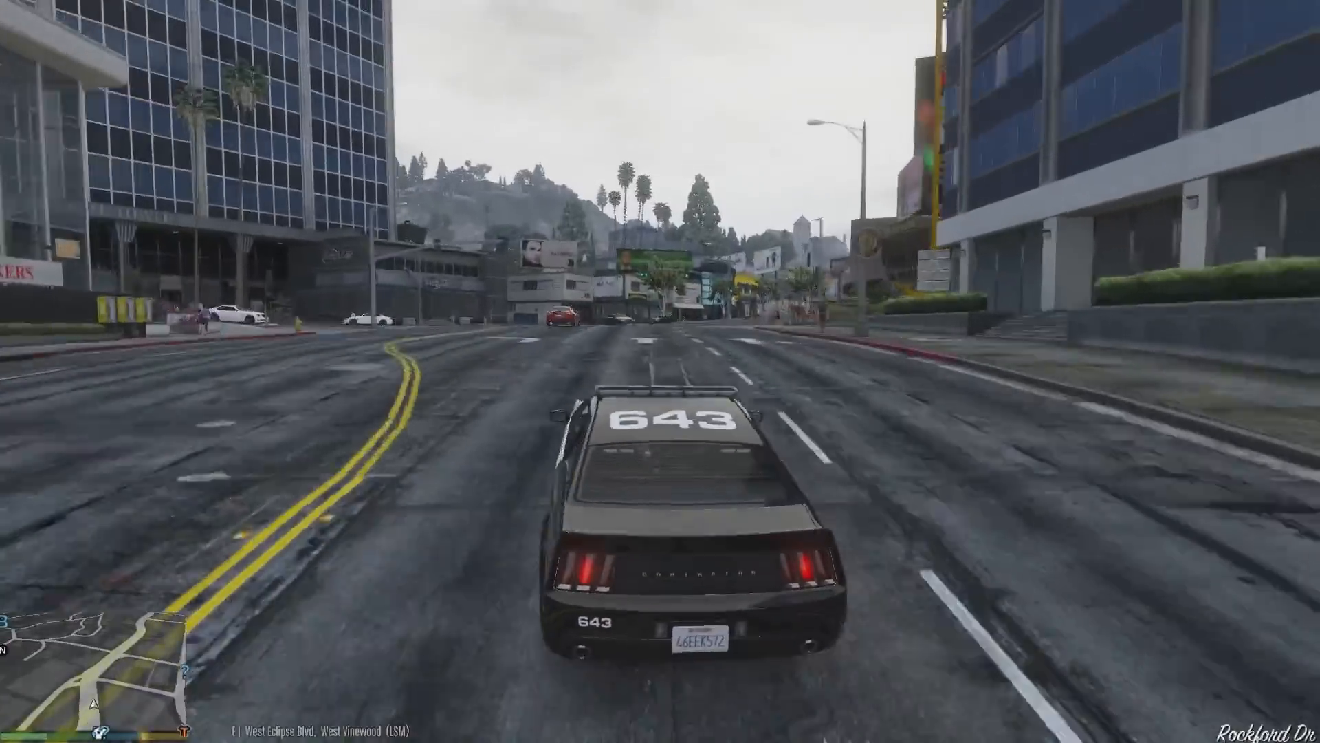
key(w)
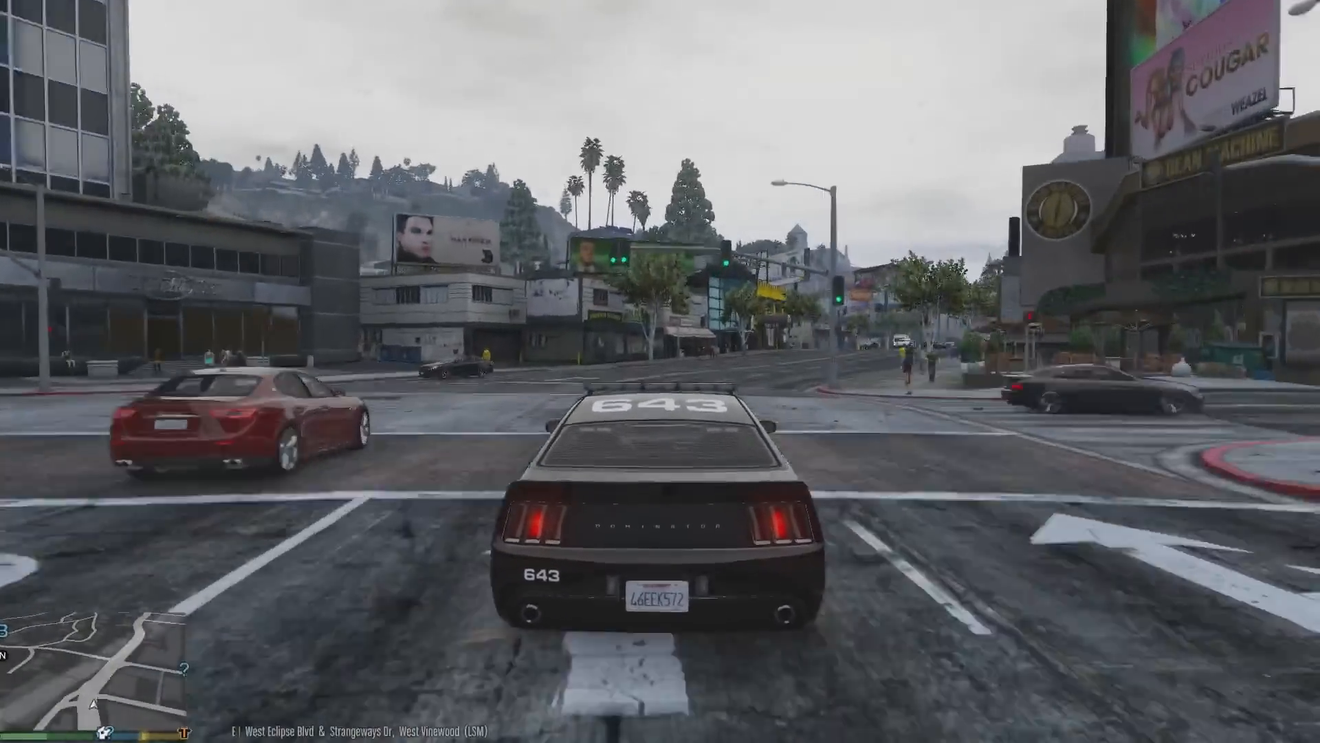
key(w)
key(d)
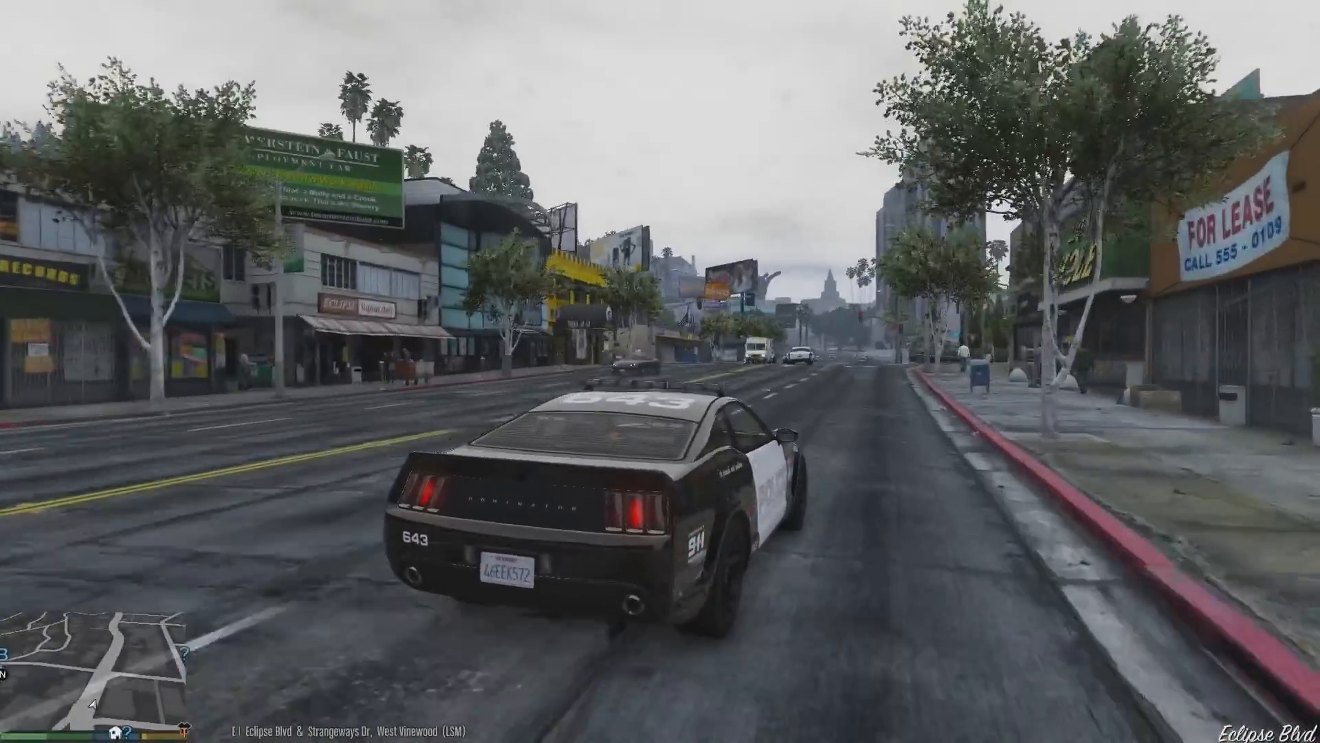
key(w)
key(w)
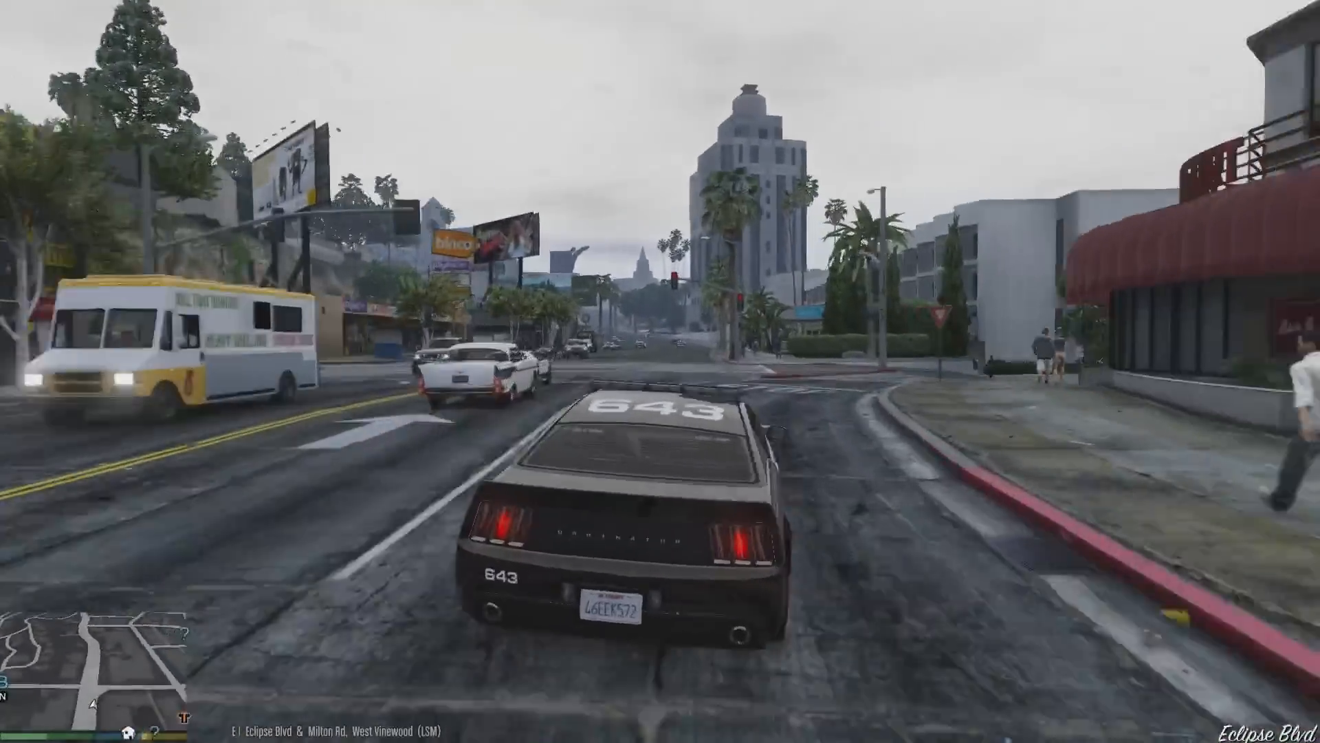
key(w)
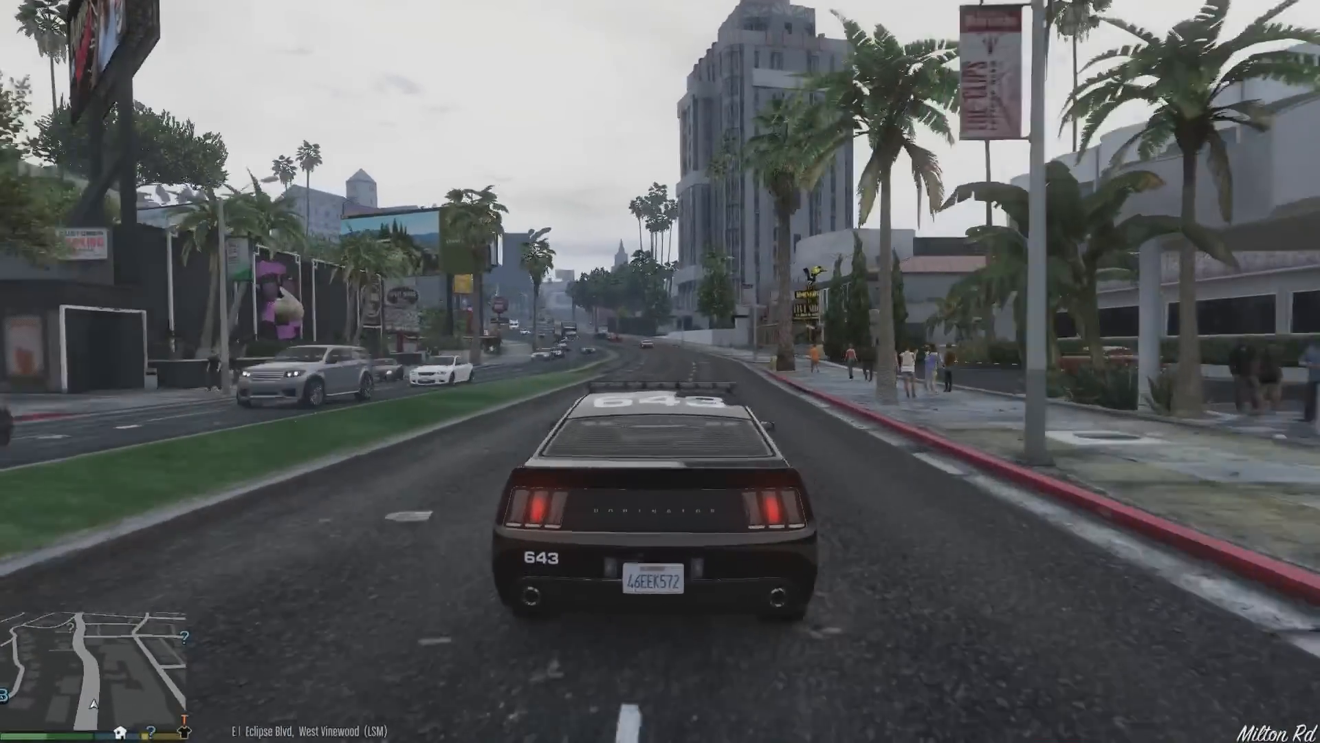
key(w)
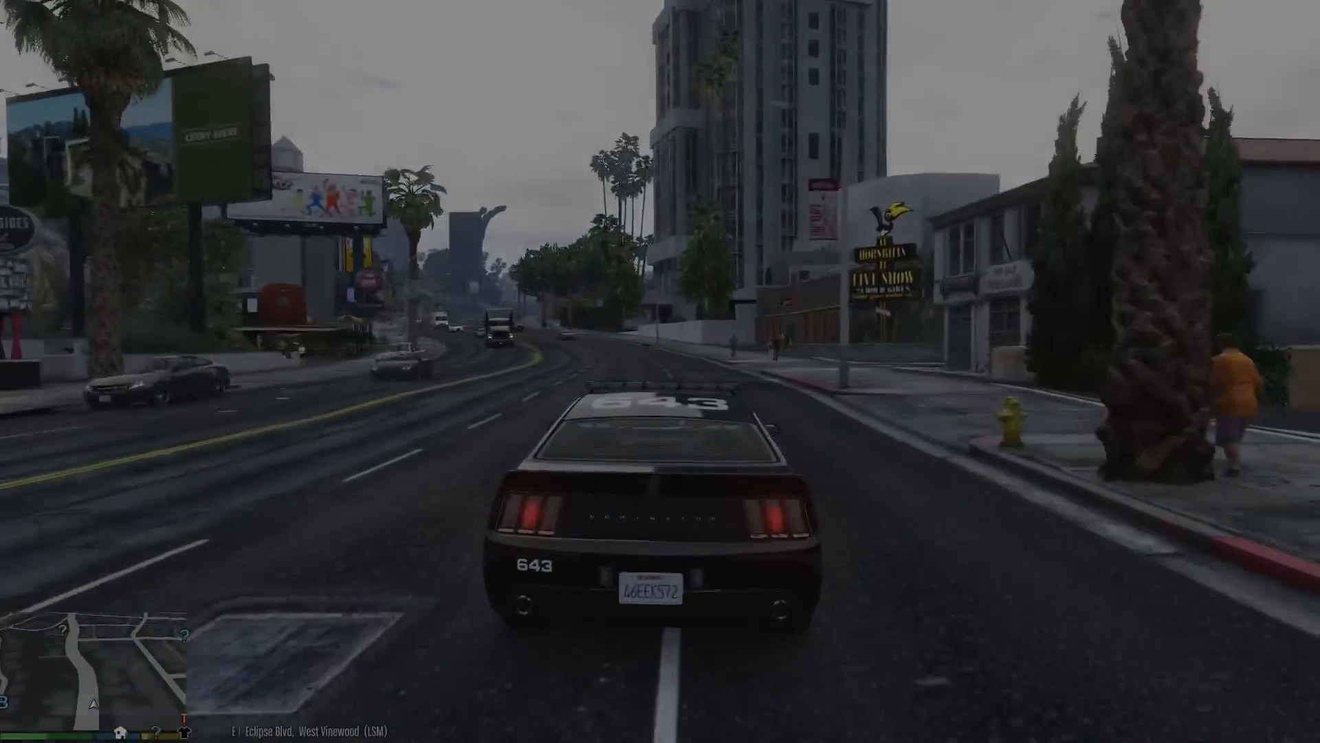